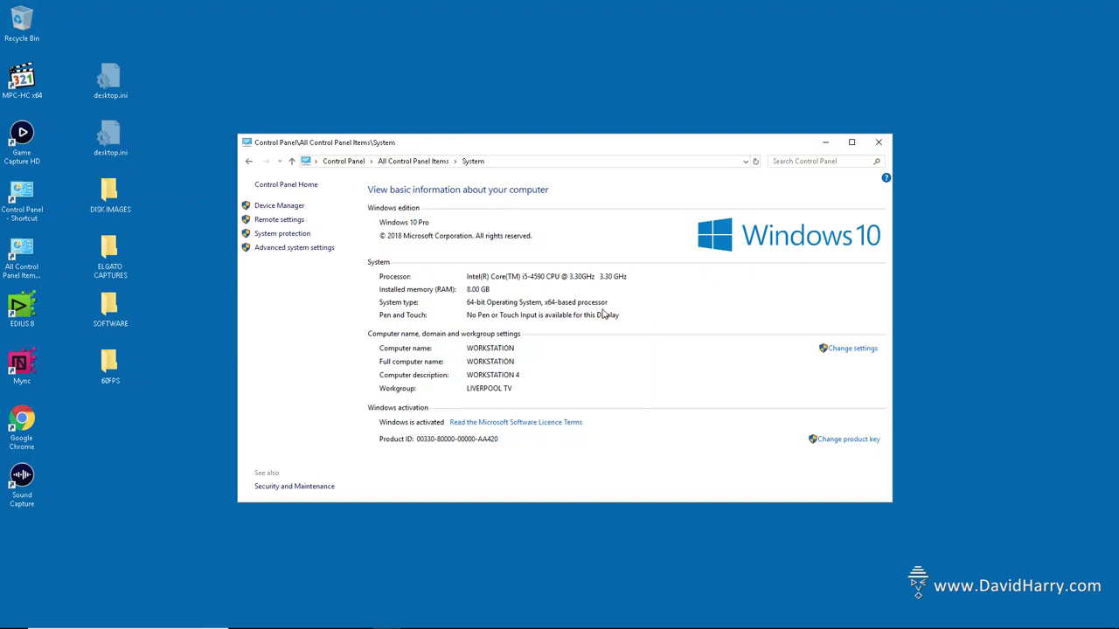
Step: Close the computer's System information window and open Task Manager on its performance graphs
{"action": "left_click", "coordinate": [879, 145]}
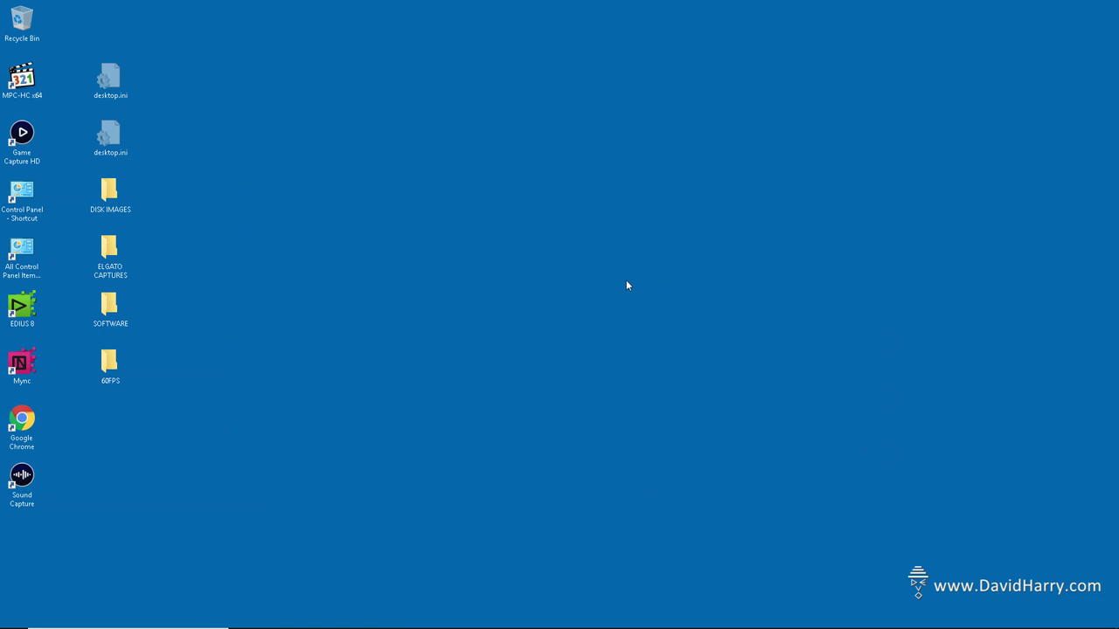
{"action": "key", "text": "ctrl+alt+Delete"}
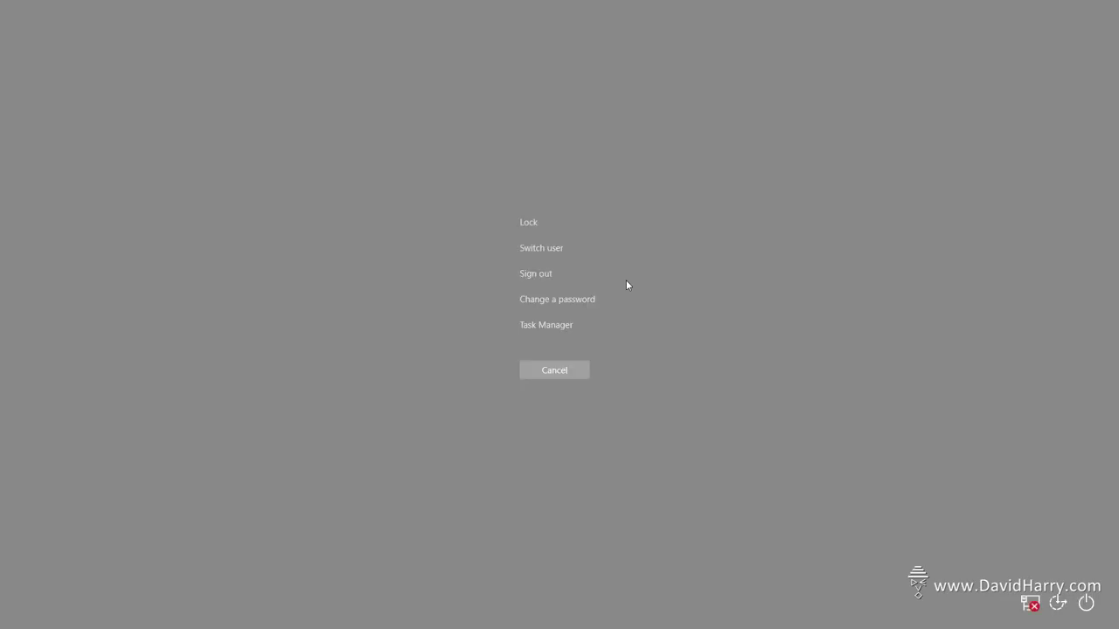
{"action": "left_click", "coordinate": [532, 335]}
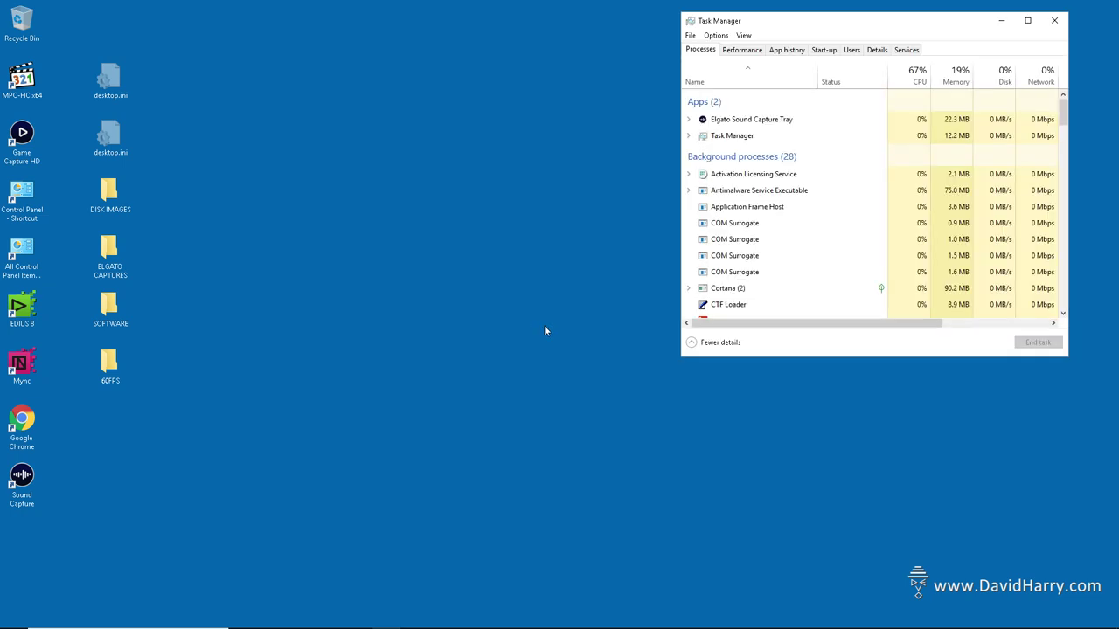
{"action": "left_click", "coordinate": [745, 51]}
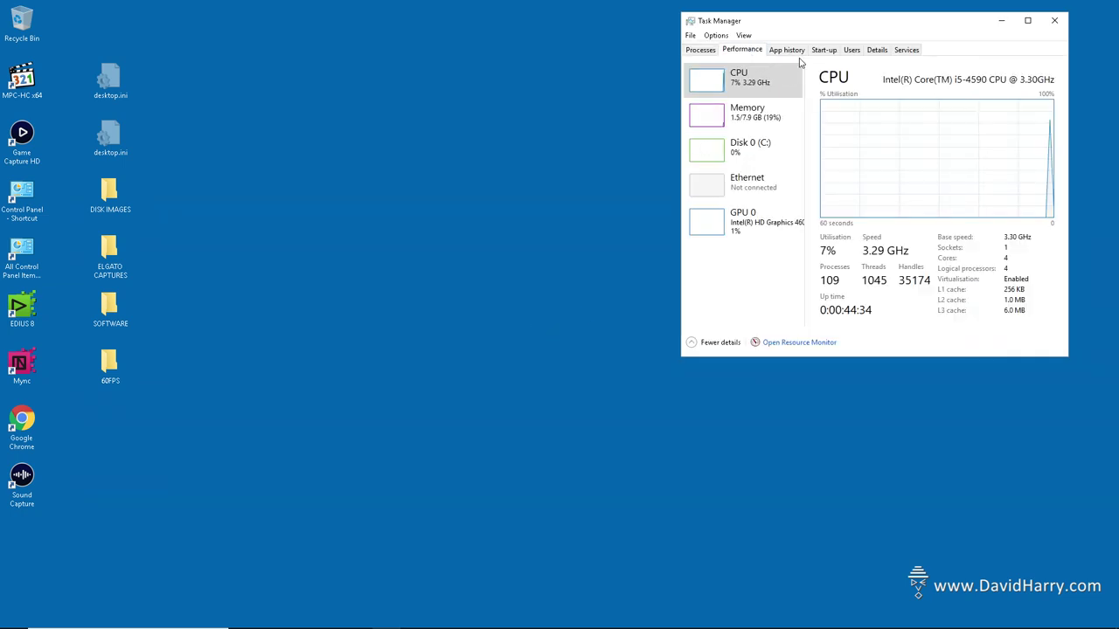
Step: Move the Task Manager window to the desktop's upper-right corner, partly beyond the screen edge
{"action": "left_click", "coordinate": [716, 35]}
{"action": "left_click", "coordinate": [808, 33]}
{"action": "left_click_drag", "start_coordinate": [807, 27], "coordinate": [858, 19]}
{"action": "left_click_drag", "start_coordinate": [1117, 168], "coordinate": [1030, 168]}
{"action": "left_click_drag", "start_coordinate": [849, 24], "coordinate": [942, 16]}
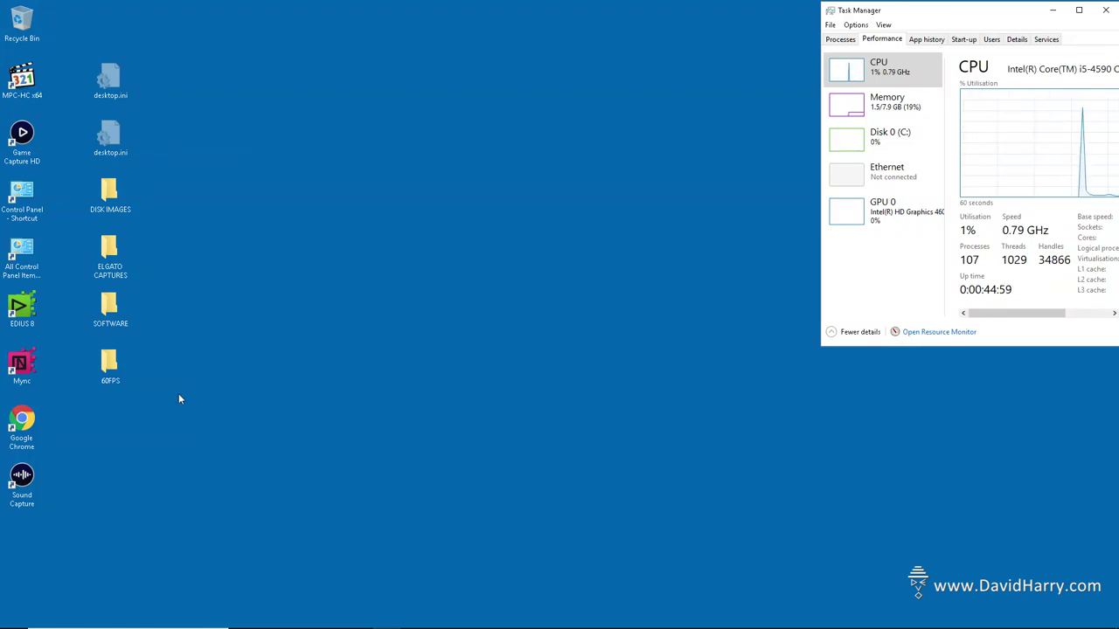
Step: Open the EDIUS project file 60FPS 1080.ezp from the nested 60FPS folder on the desktop
{"action": "double_click", "coordinate": [106, 367]}
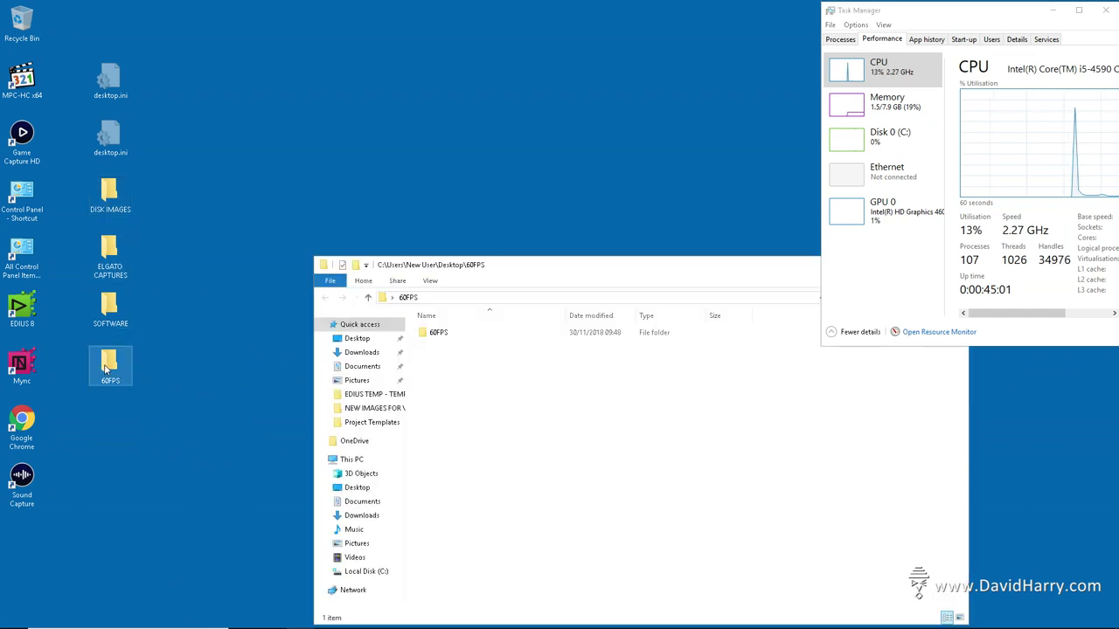
{"action": "double_click", "coordinate": [437, 334]}
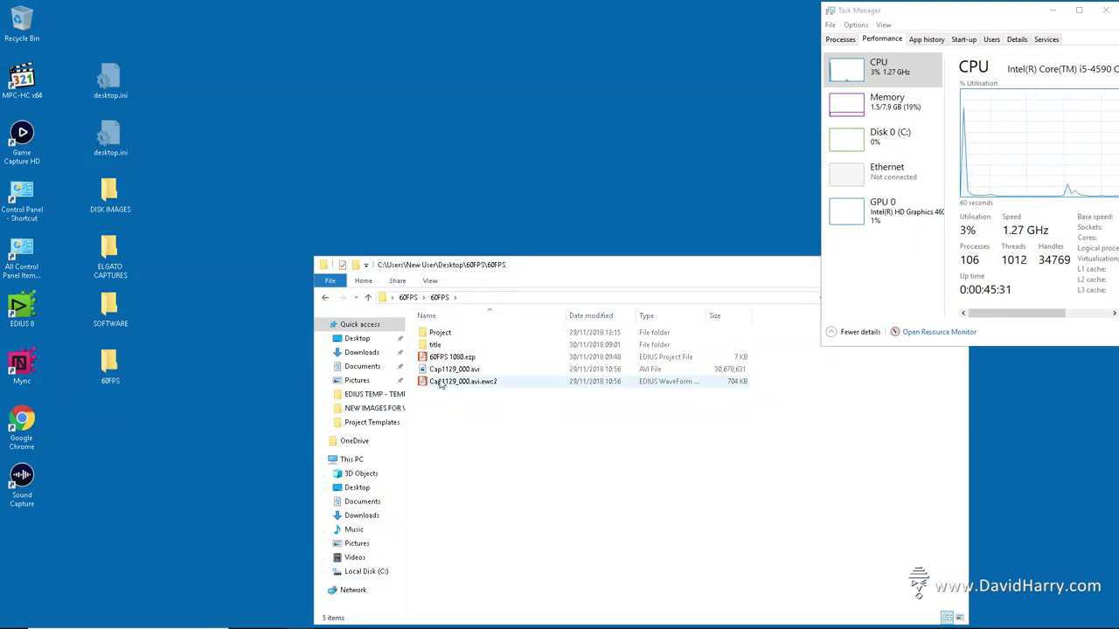
{"action": "double_click", "coordinate": [438, 332]}
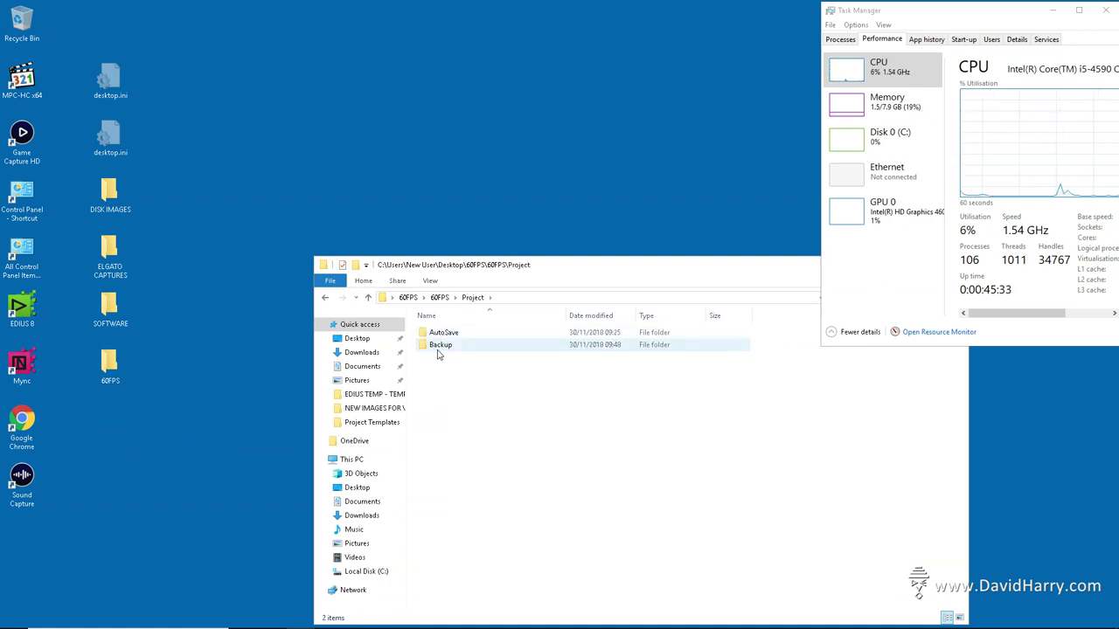
{"action": "key", "text": "alt+Left"}
{"action": "left_click", "coordinate": [442, 358]}
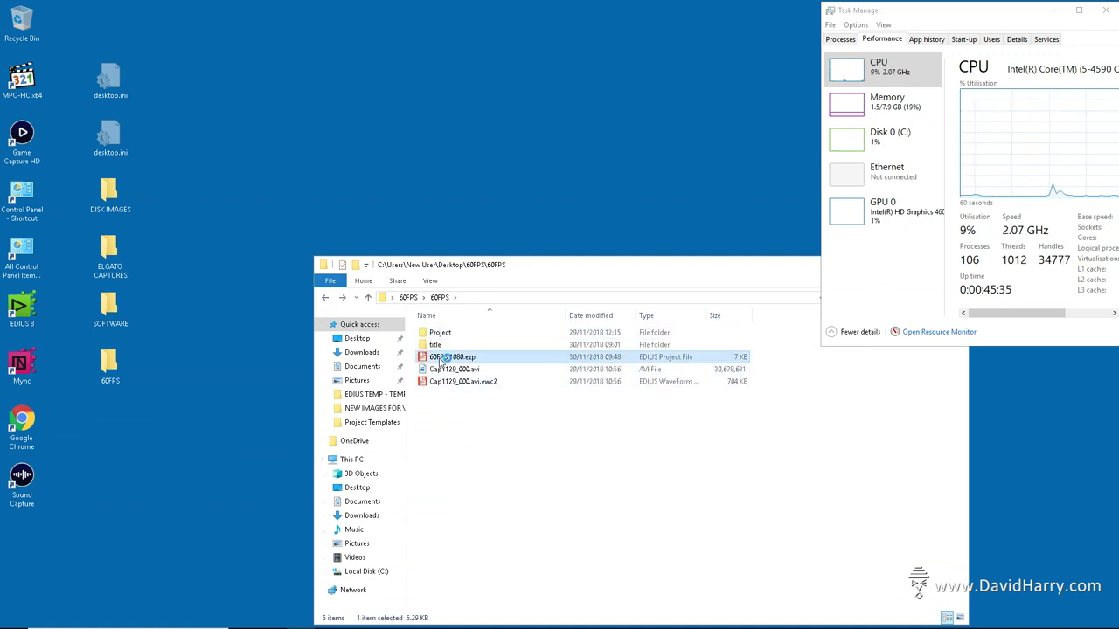
{"action": "double_click", "coordinate": [441, 359]}
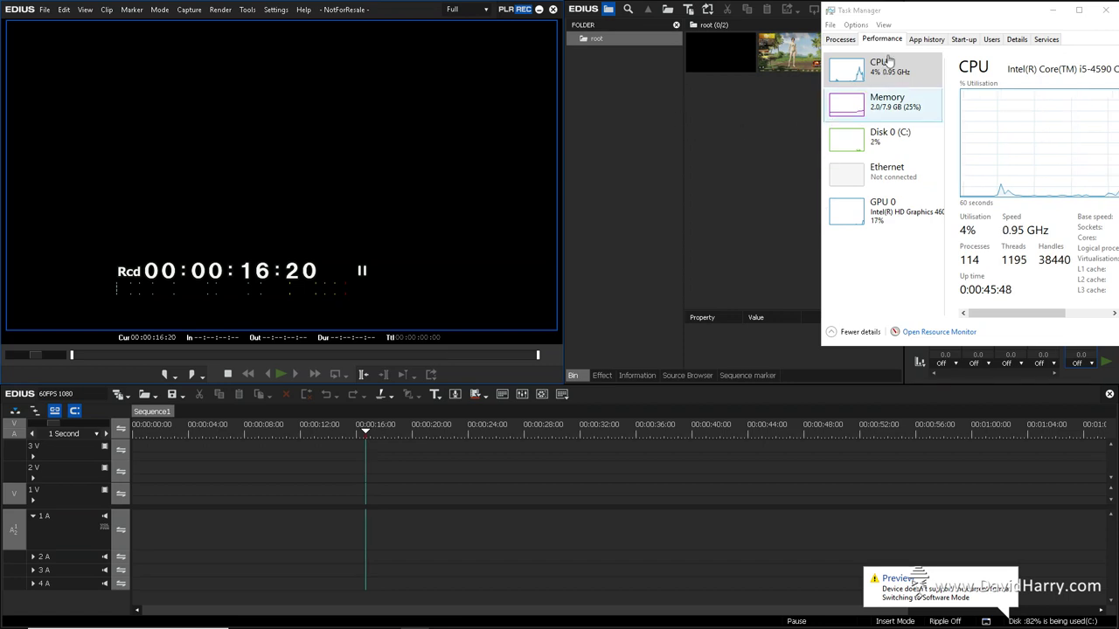
Step: Move Task Manager clear of the bin and place the gameplay clip Cap1129_000 at the start of video track 1
{"action": "left_click_drag", "start_coordinate": [918, 18], "coordinate": [978, 13]}
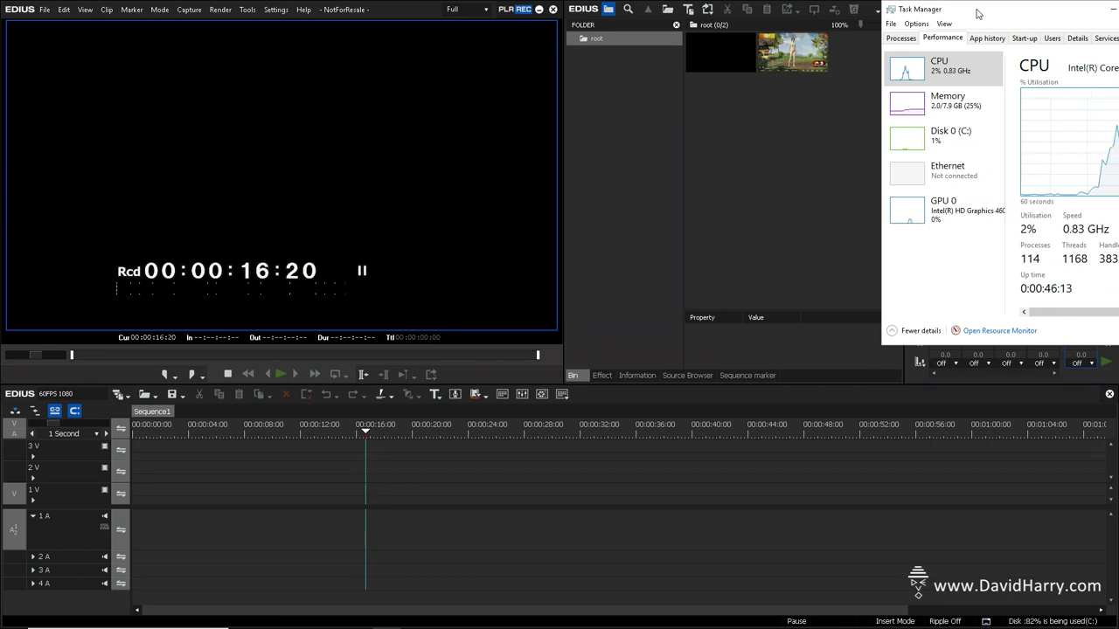
{"action": "left_click", "coordinate": [800, 176]}
{"action": "left_click_drag", "start_coordinate": [789, 49], "coordinate": [140, 502]}
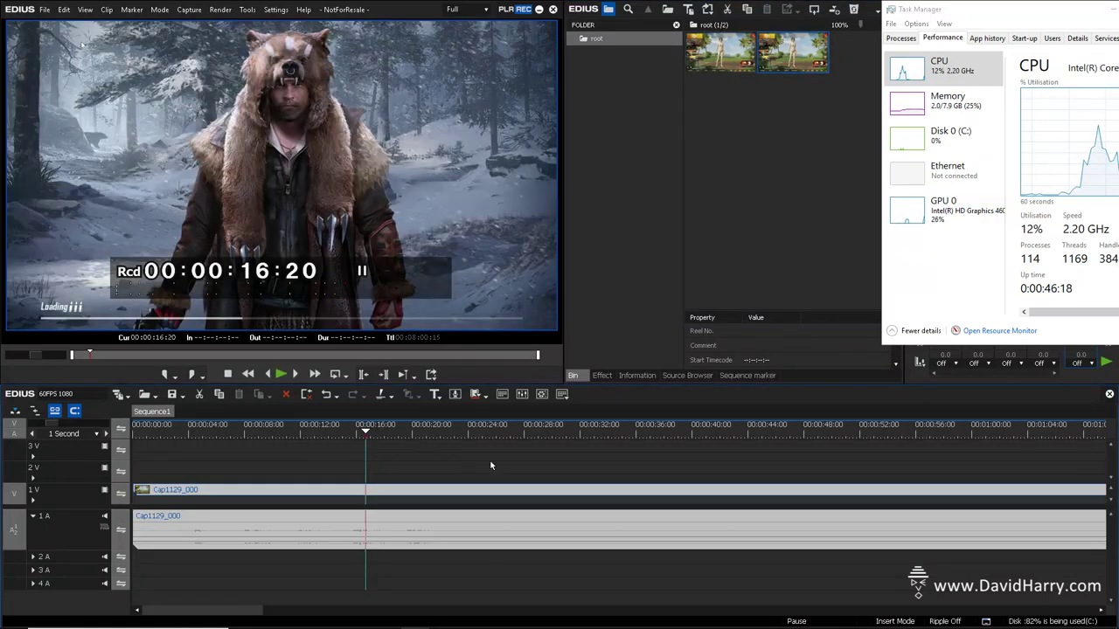
Step: Review the gameplay clip's video properties, including its frame size, field order, stream type and frame rate
{"action": "right_click", "coordinate": [772, 59]}
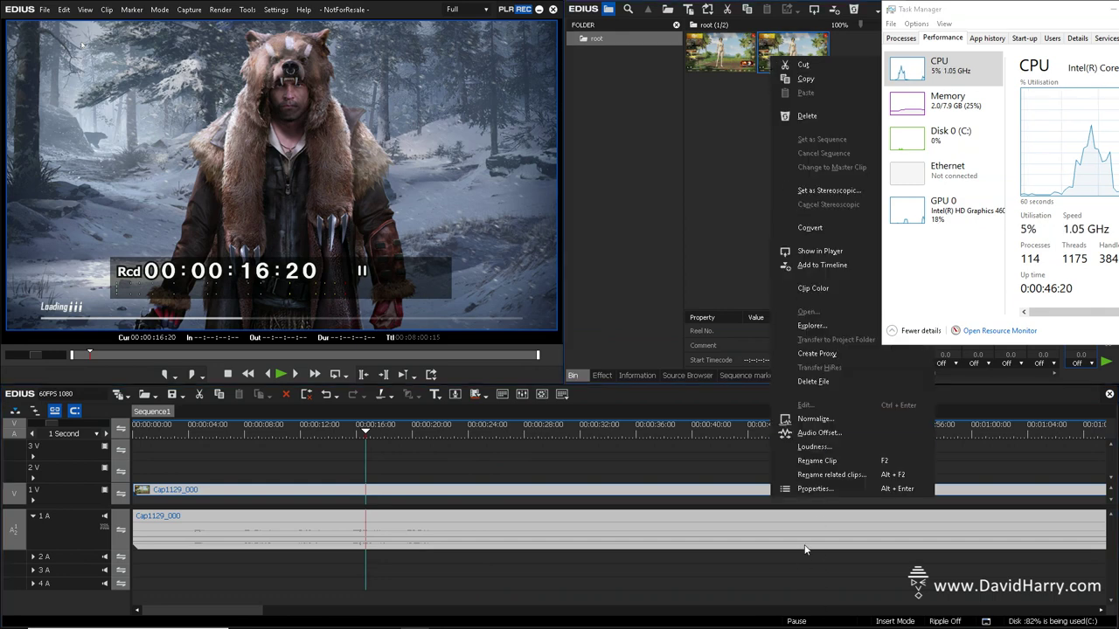
{"action": "left_click", "coordinate": [822, 490]}
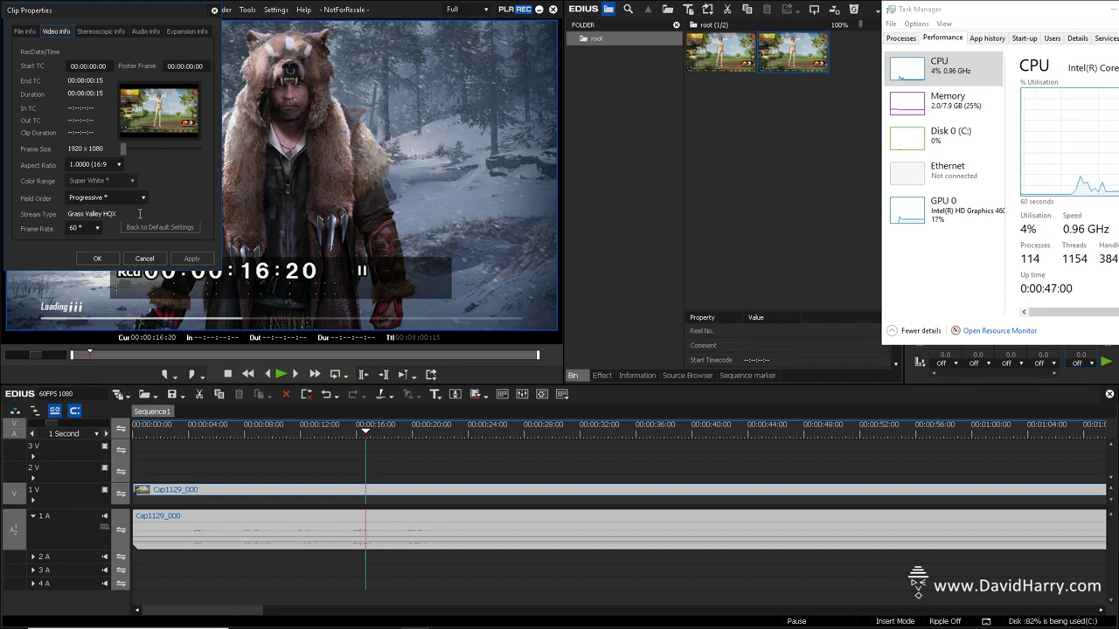
{"action": "left_click", "coordinate": [92, 258]}
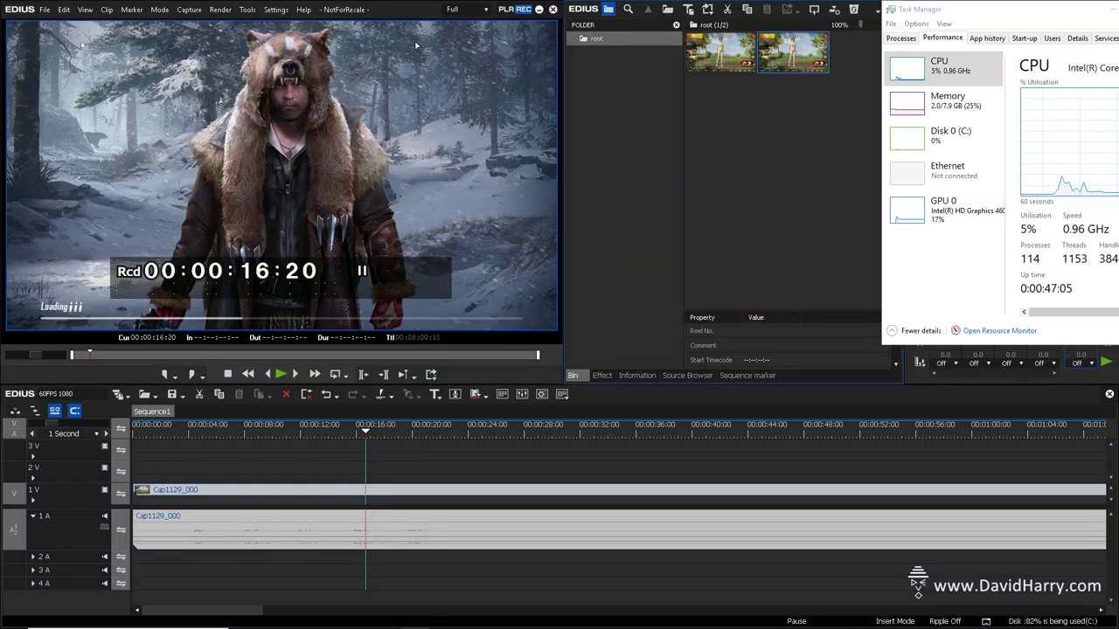
Step: Review the input hardware and format settings of the existing capture device preset, leaving them unmodified
{"action": "left_click", "coordinate": [276, 9]}
{"action": "left_click", "coordinate": [295, 25]}
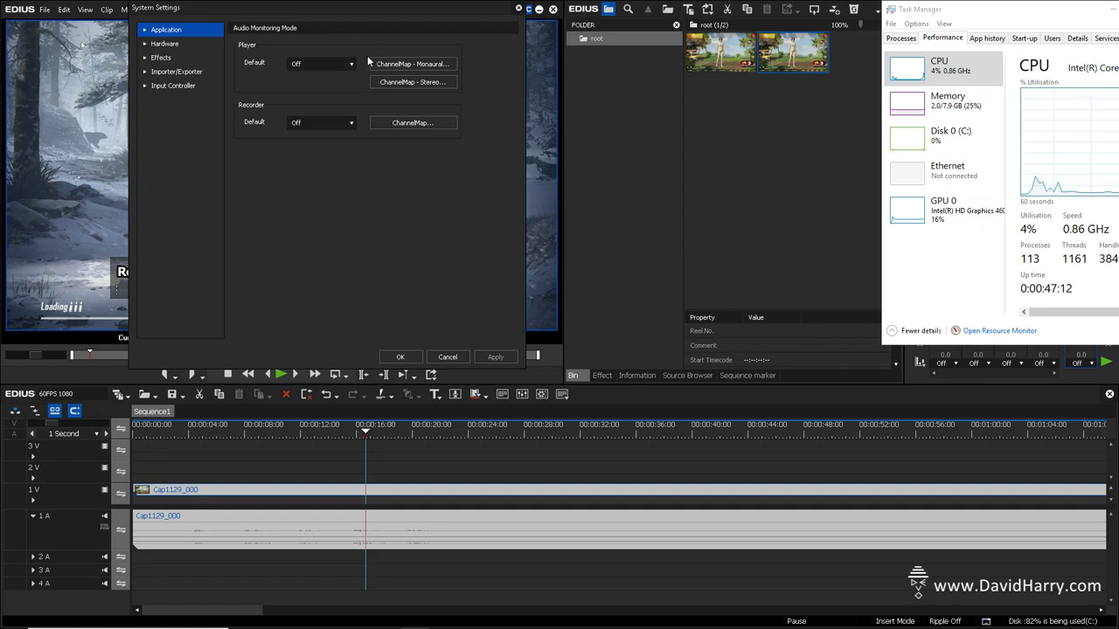
{"action": "left_click", "coordinate": [146, 44]}
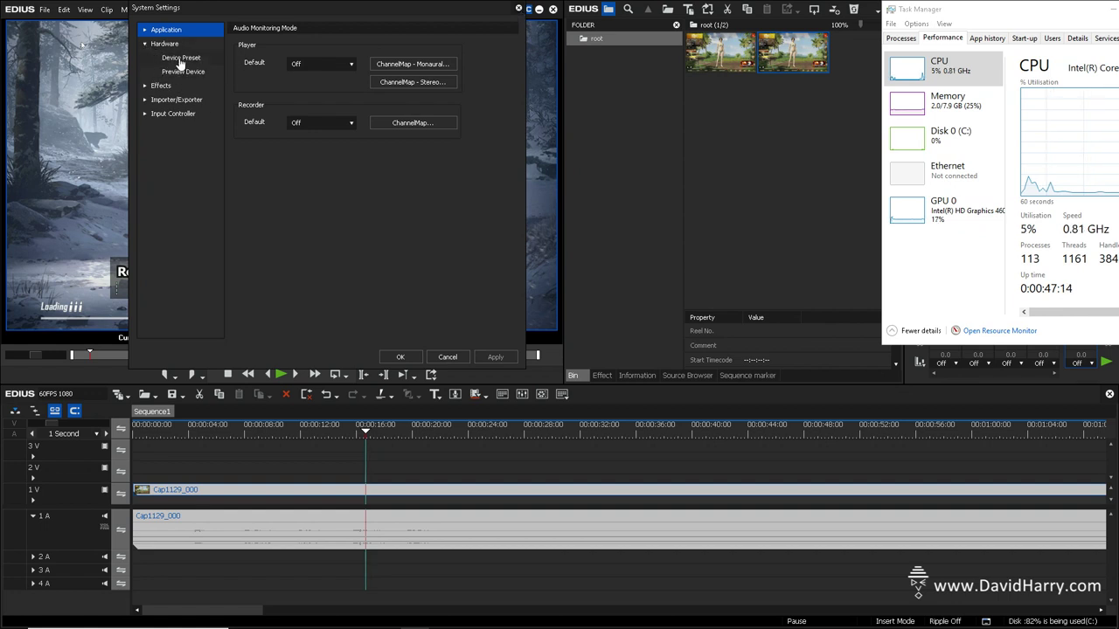
{"action": "left_click", "coordinate": [179, 60]}
{"action": "double_click", "coordinate": [258, 59]}
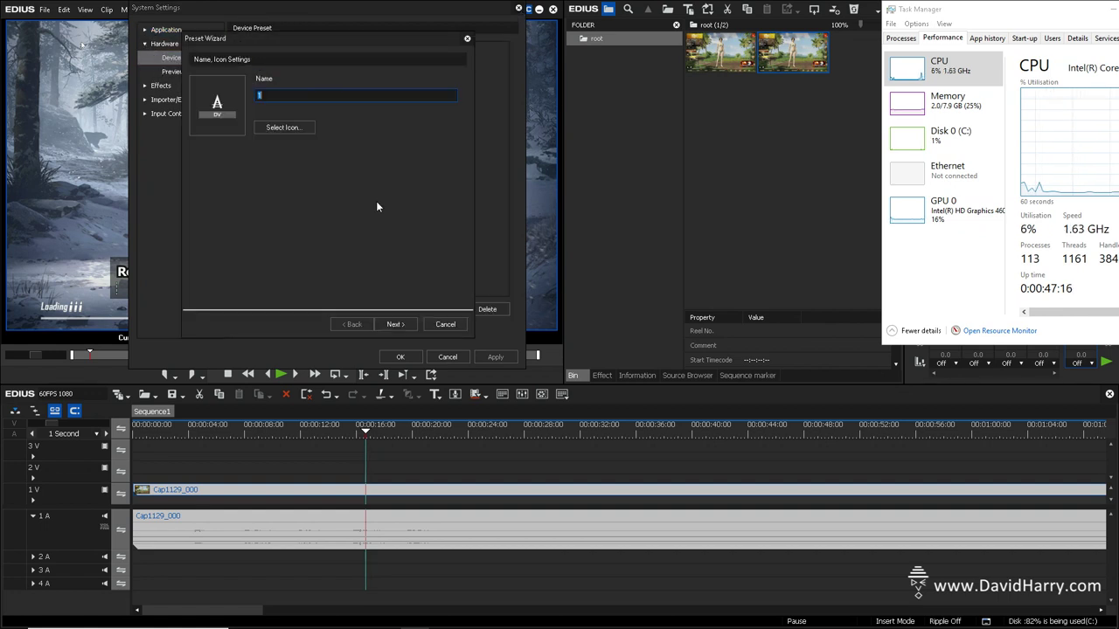
{"action": "left_click", "coordinate": [395, 324]}
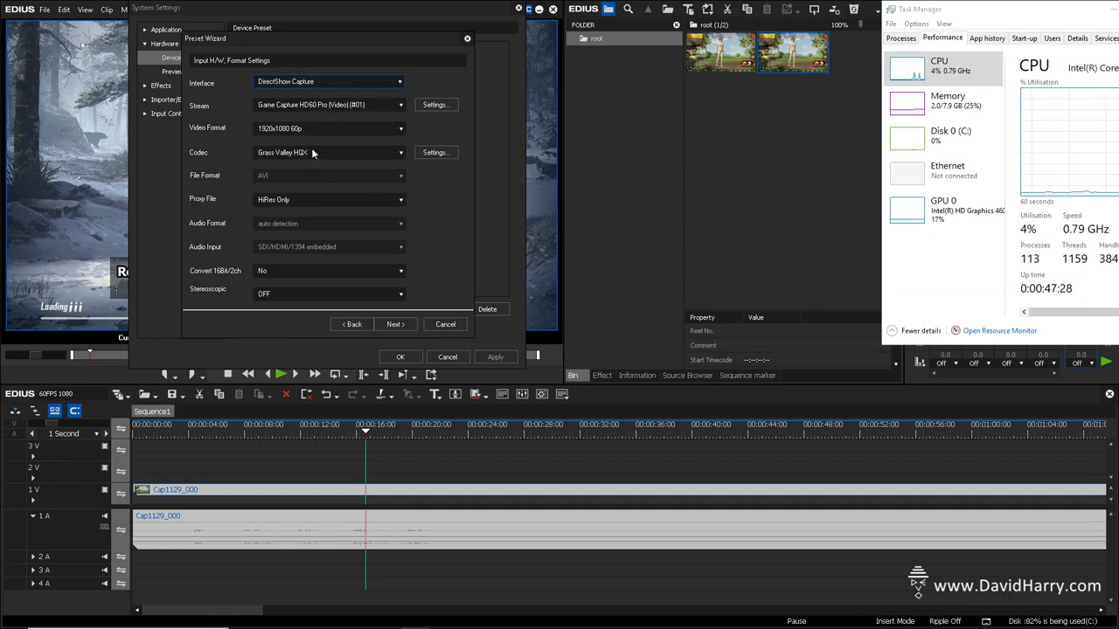
{"action": "left_click", "coordinate": [446, 323]}
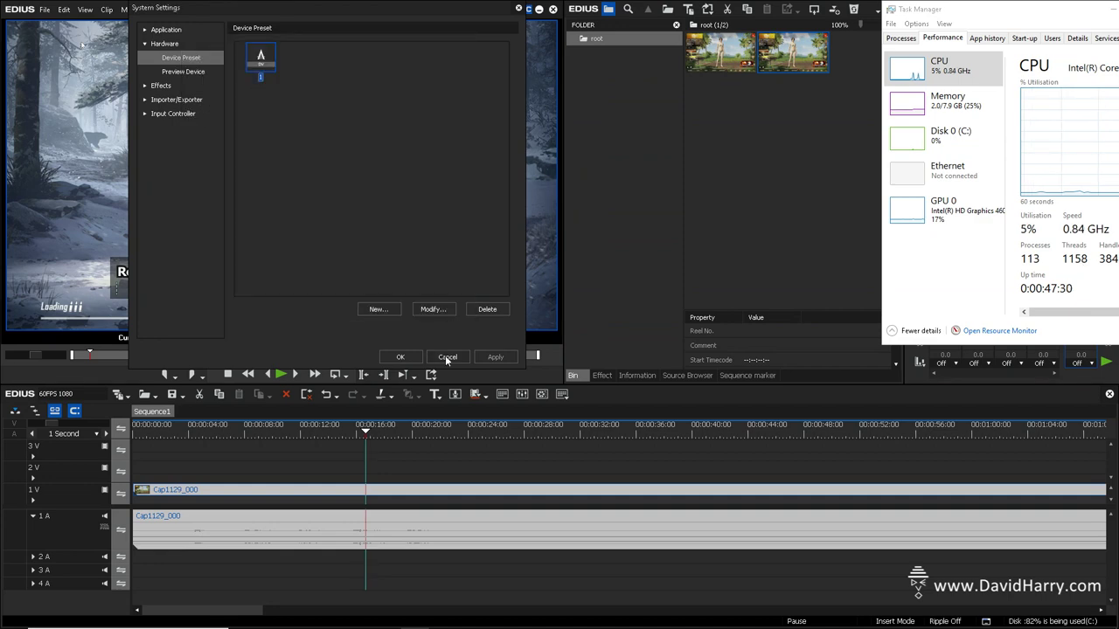
{"action": "left_click", "coordinate": [445, 356]}
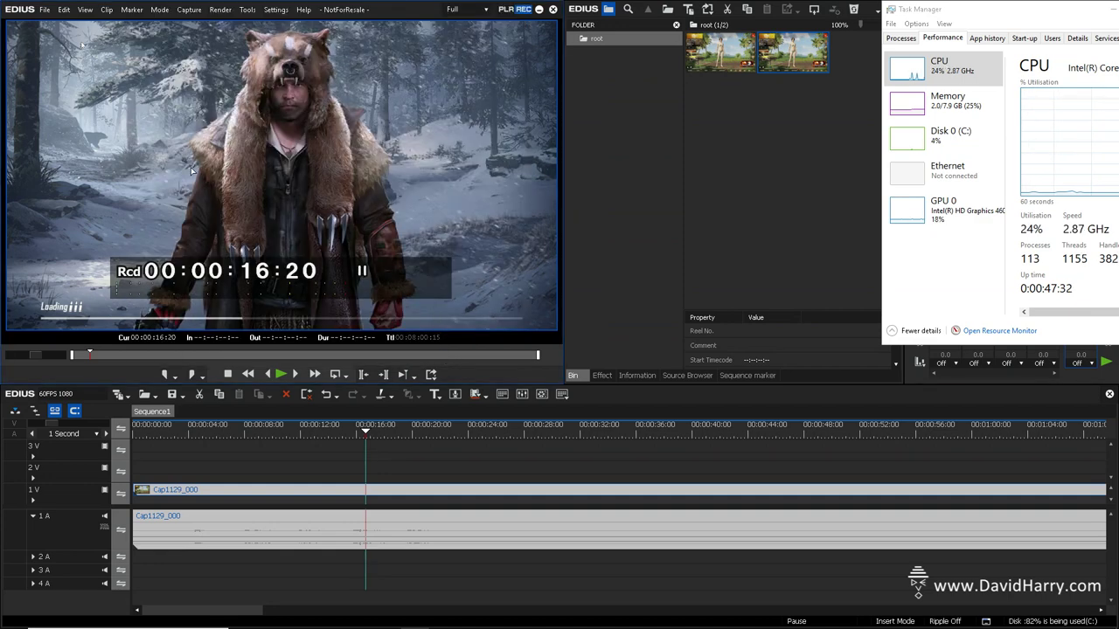
Step: Review the current project settings for frame size, frame rate, field order and render format
{"action": "left_click", "coordinate": [274, 11]}
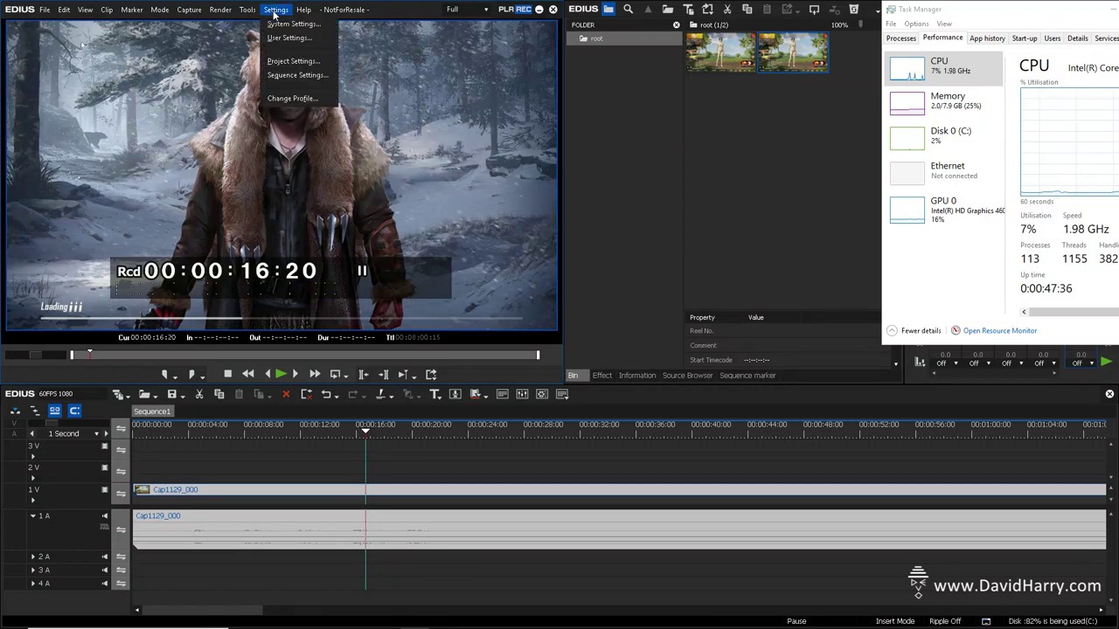
{"action": "left_click", "coordinate": [288, 62]}
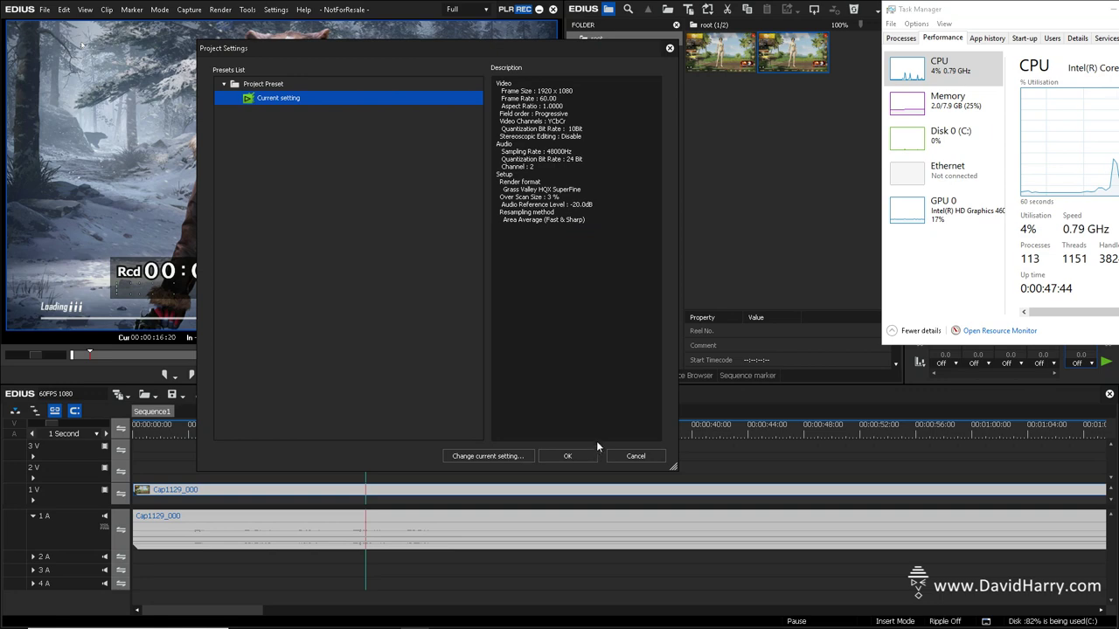
{"action": "left_click", "coordinate": [563, 459]}
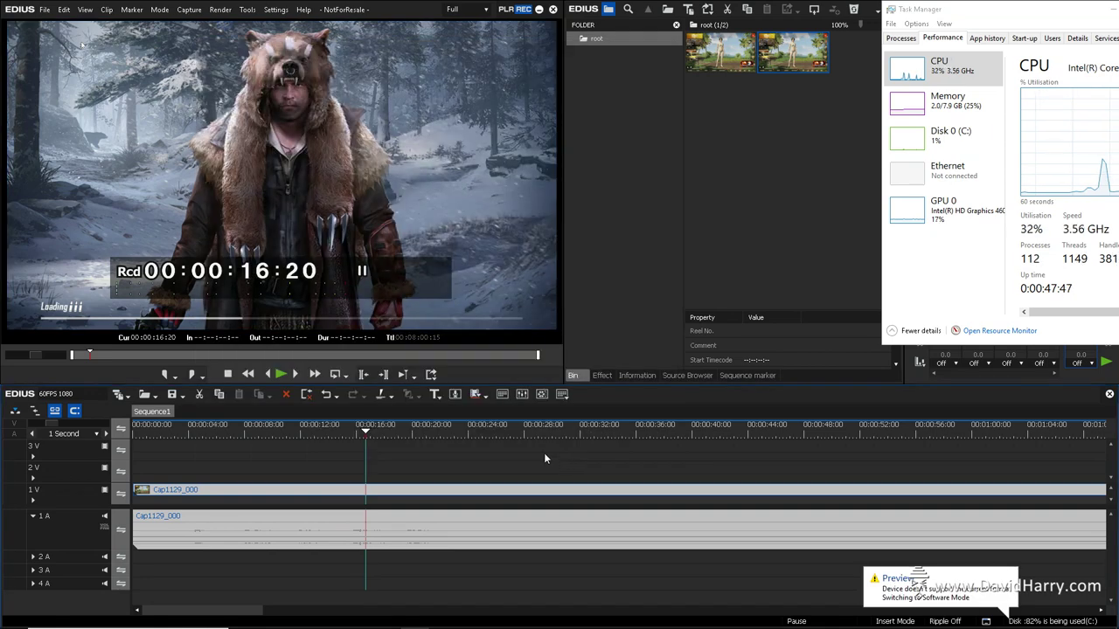
Step: Play the timeline in two short stretches from 00:00:36:12 while checking the CPU and GPU load
{"action": "left_click", "coordinate": [641, 430]}
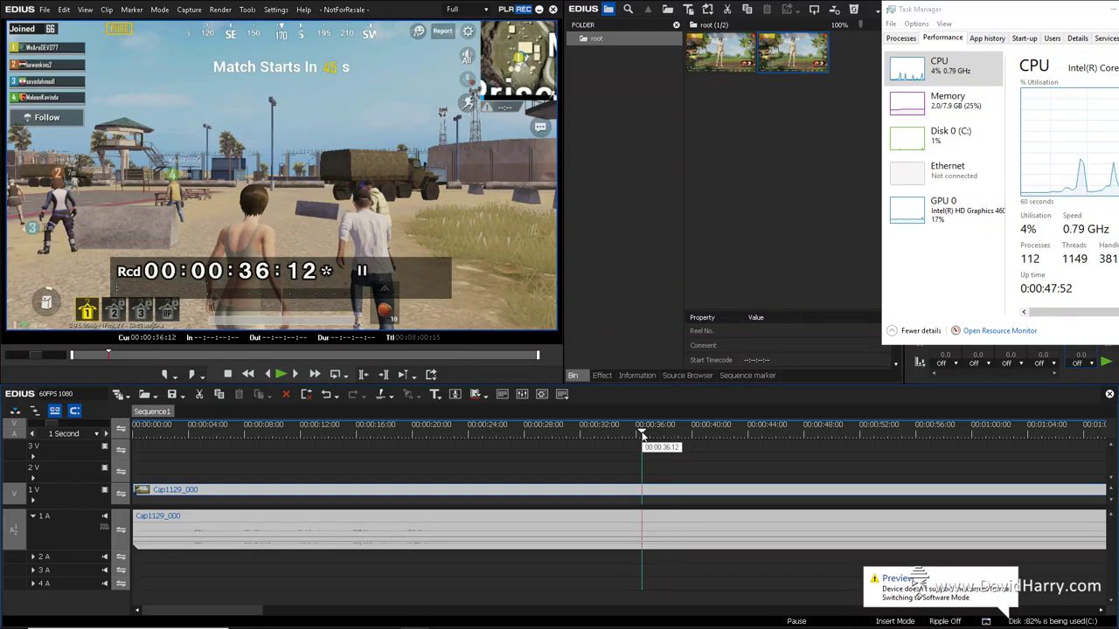
{"action": "key", "text": "space"}
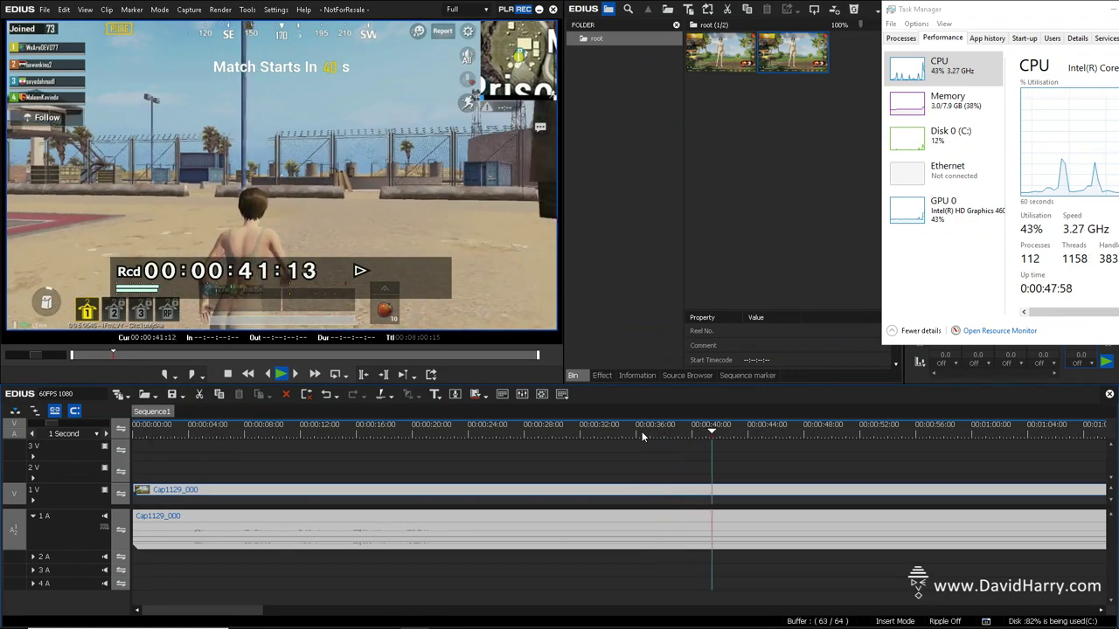
{"action": "key", "text": "space"}
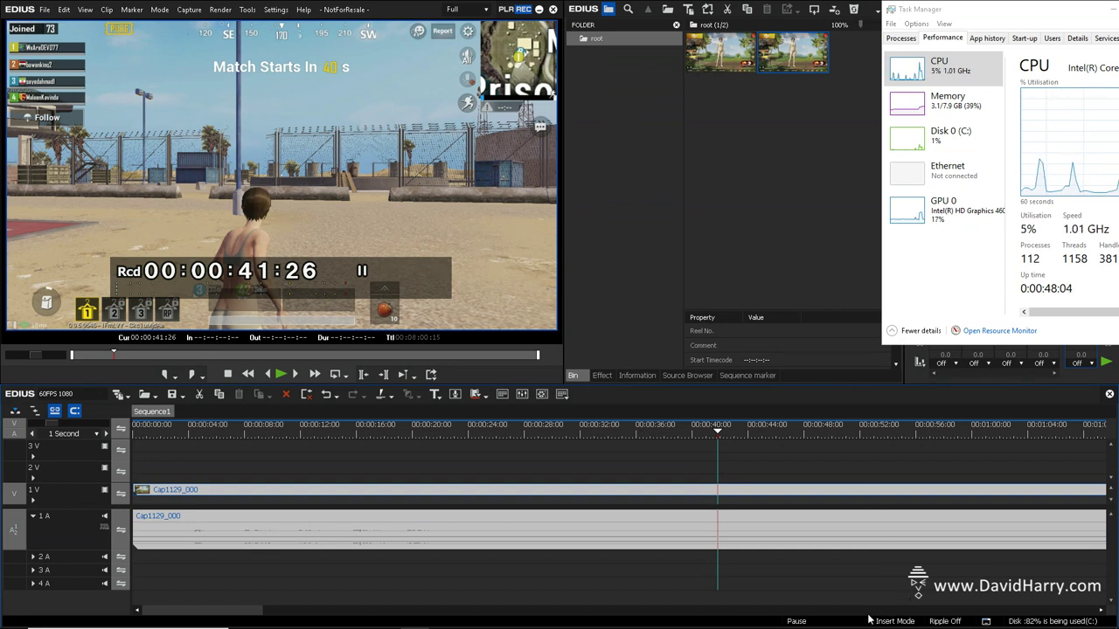
{"action": "key", "text": "space"}
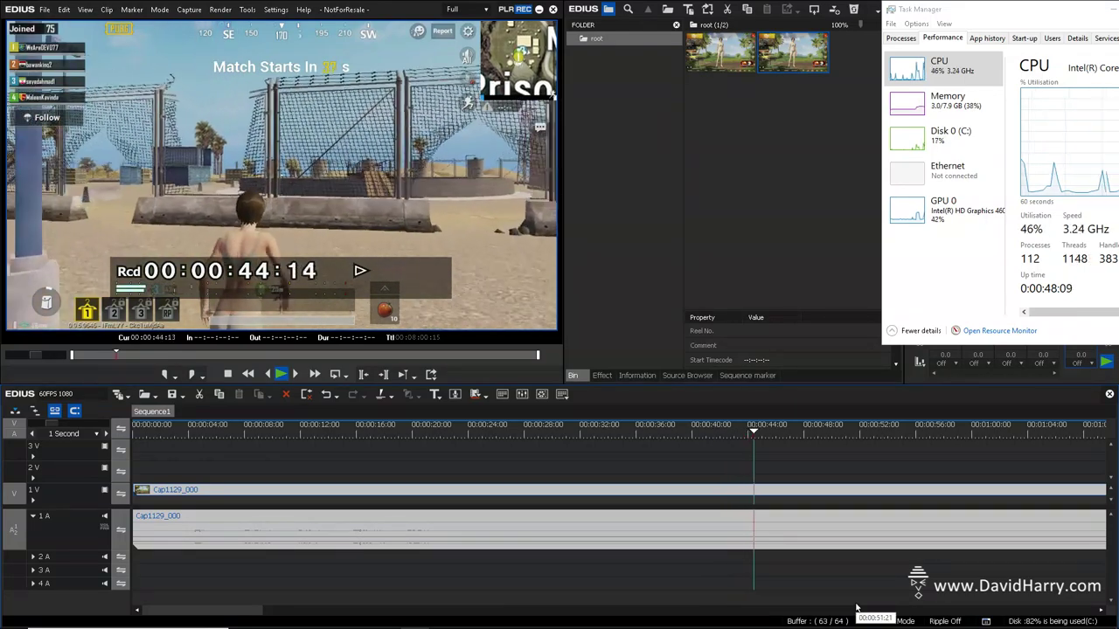
{"action": "key", "text": "space"}
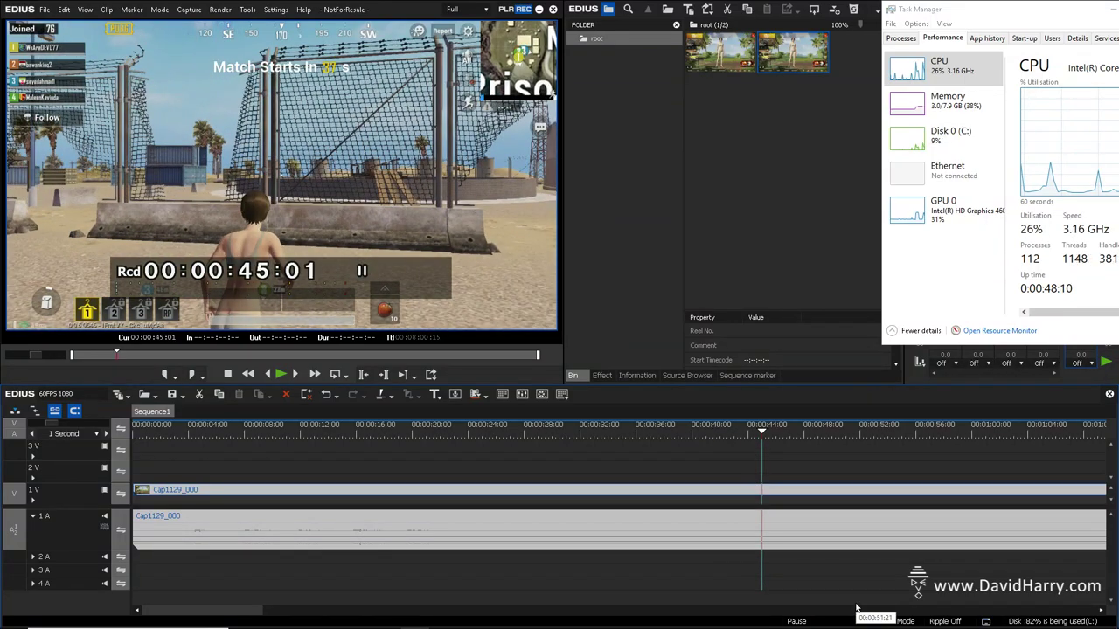
Step: Bring more of Task Manager's performance graphs into view and replay the timeline from about 00:00:41 to monitor system load
{"action": "left_click_drag", "start_coordinate": [1024, 20], "coordinate": [967, 16]}
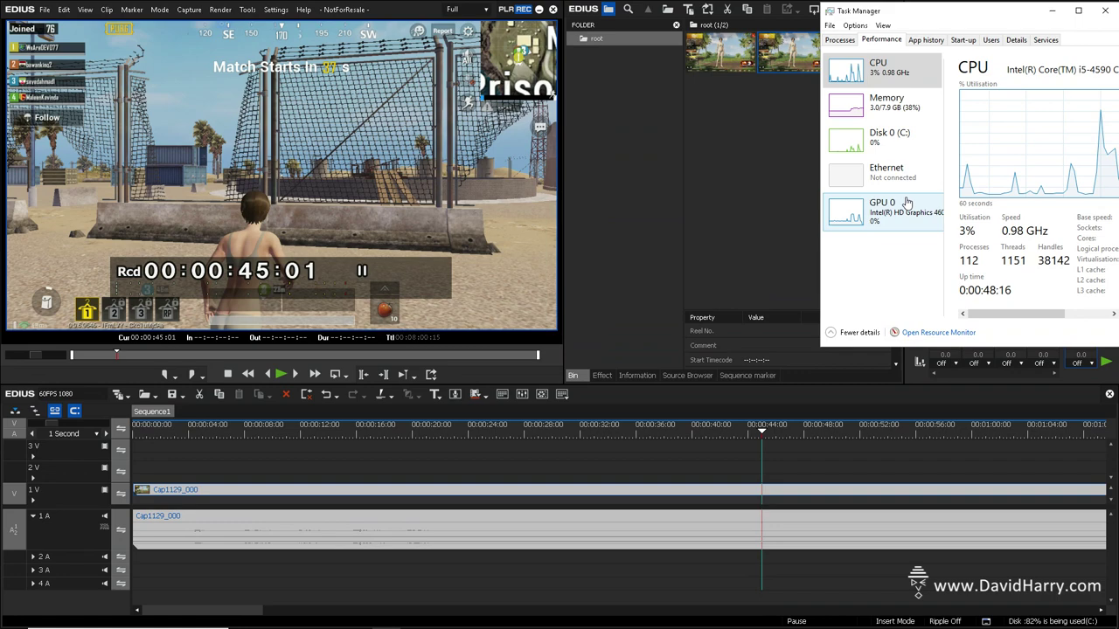
{"action": "left_click", "coordinate": [714, 435]}
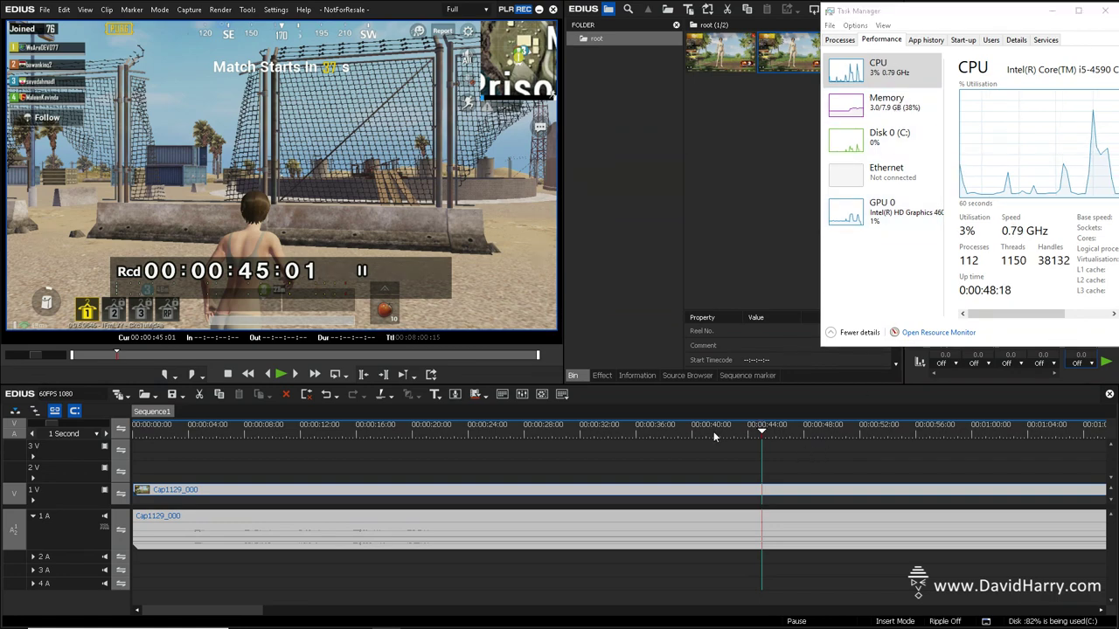
{"action": "left_click", "coordinate": [709, 432]}
{"action": "key", "text": "space"}
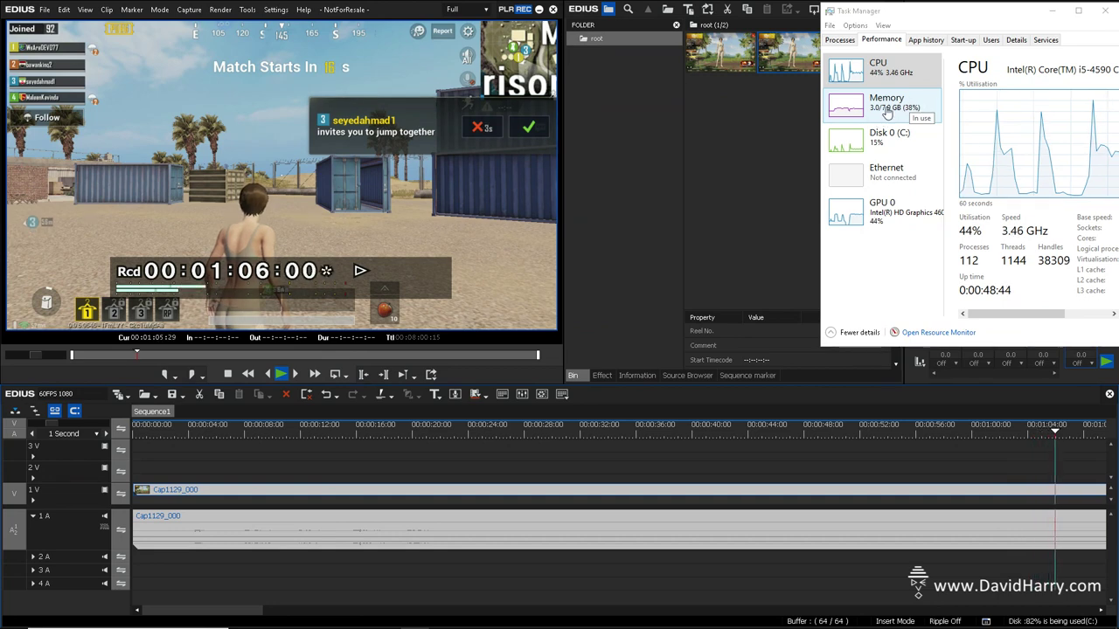
Step: Check EDIUS's CPU and memory use in Task Manager's process list during playback, and stop the timeline at 00:01:25:04
{"action": "left_click", "coordinate": [840, 40]}
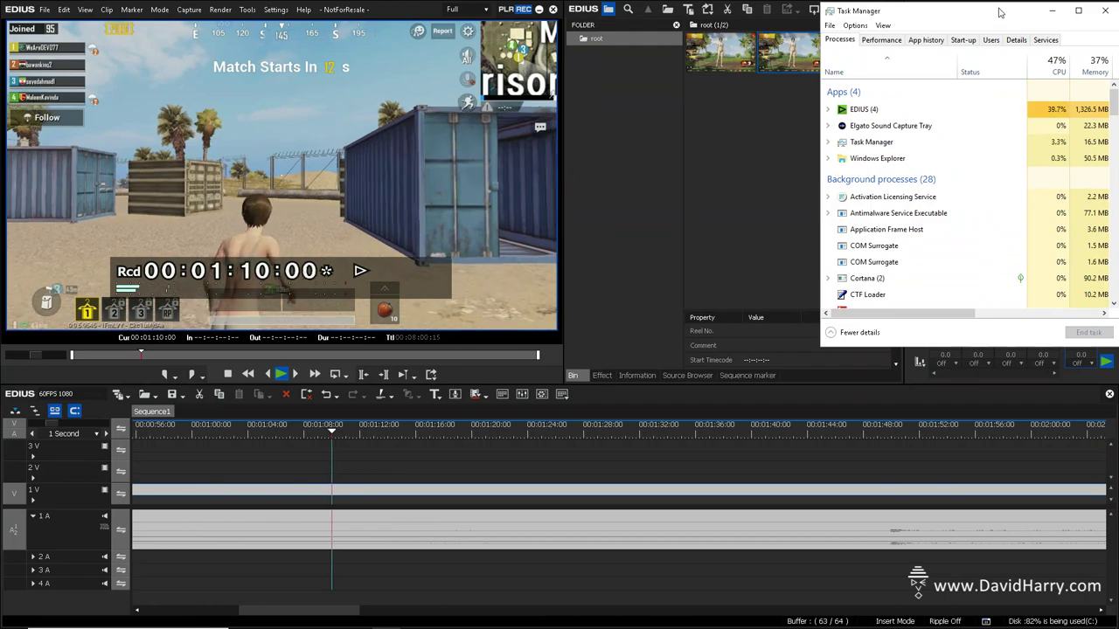
{"action": "left_click_drag", "start_coordinate": [999, 12], "coordinate": [952, 13]}
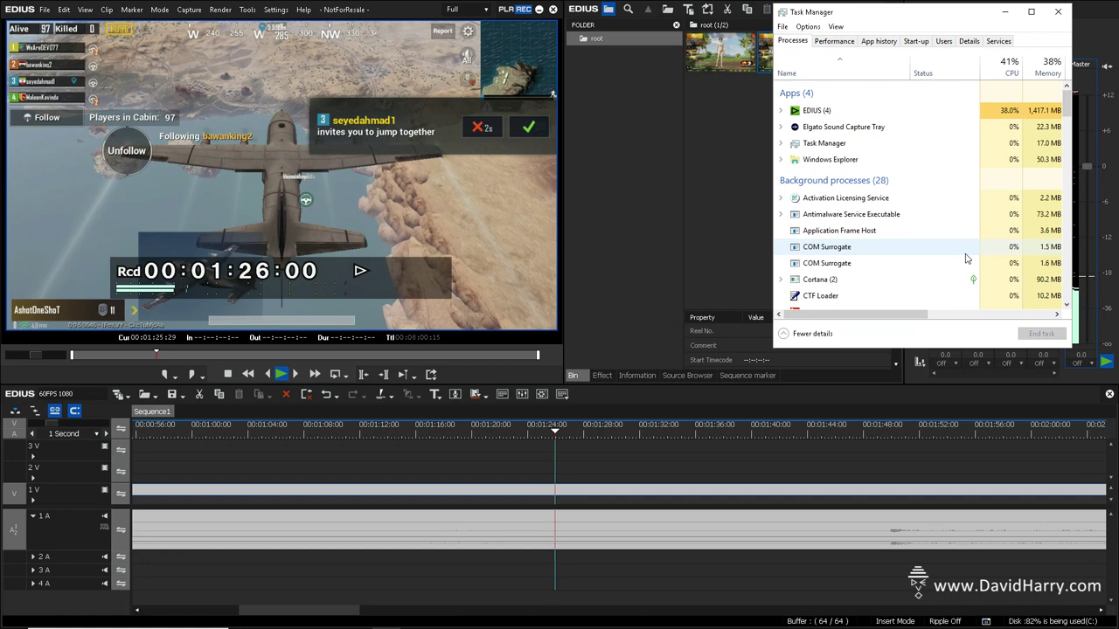
{"action": "left_click", "coordinate": [544, 435]}
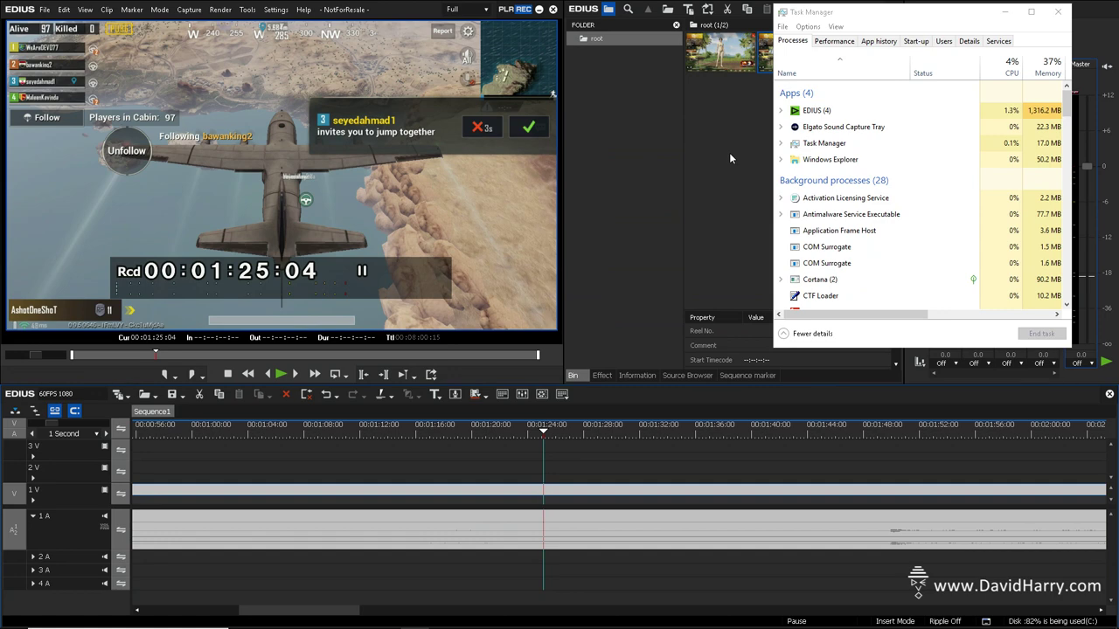
Step: Minimize Task Manager and split the gameplay clip on the timeline at 00:01:36:16 and 00:01:45:07
{"action": "left_click", "coordinate": [623, 430]}
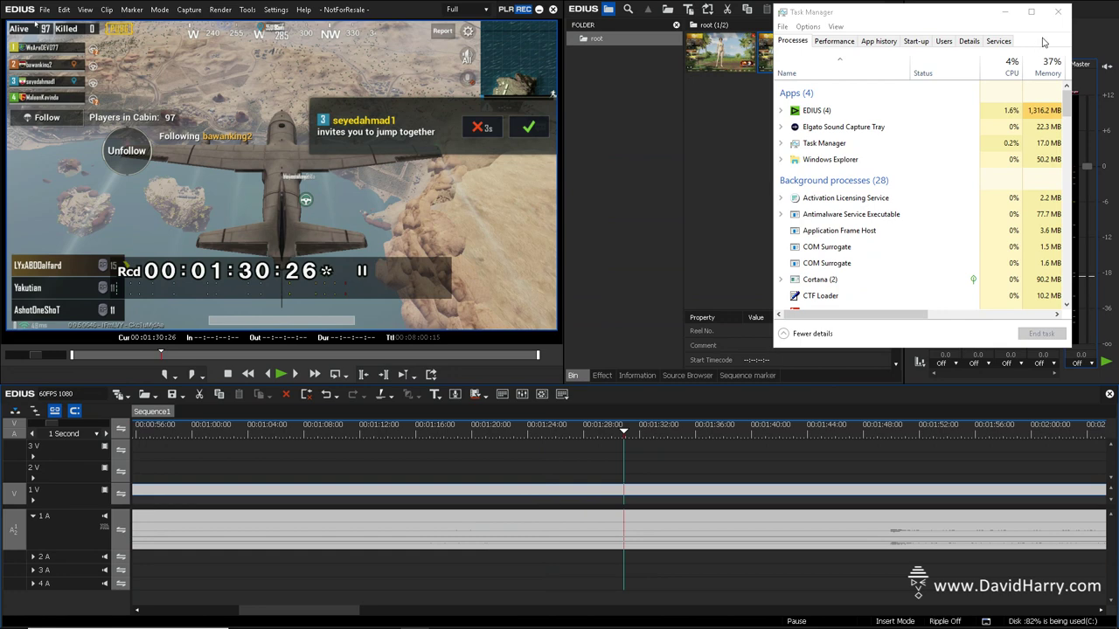
{"action": "left_click", "coordinate": [1004, 13]}
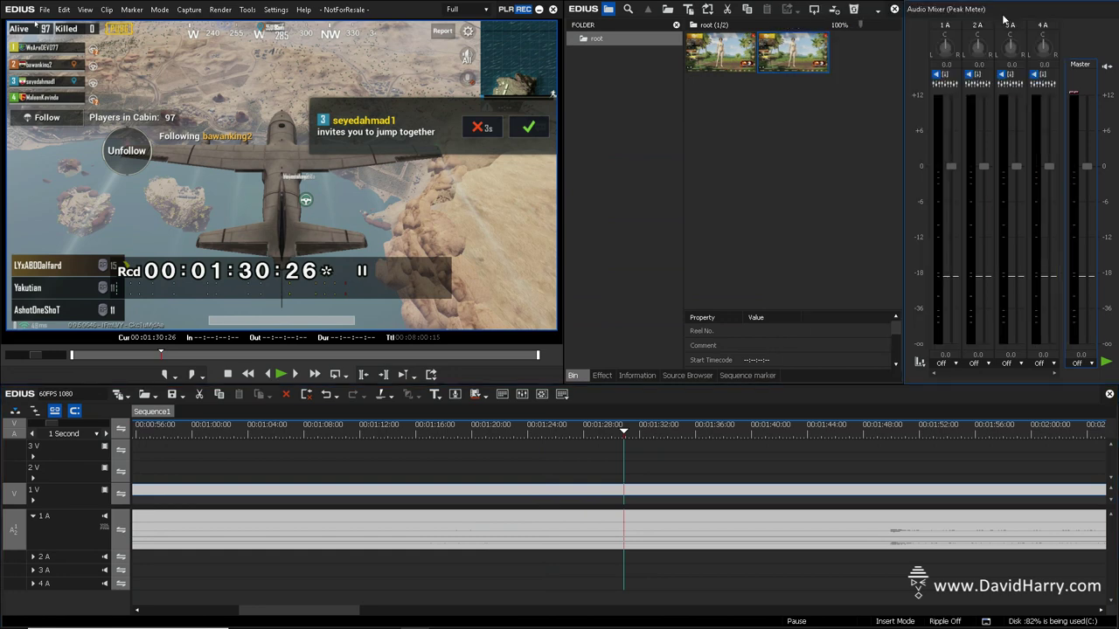
{"action": "left_click", "coordinate": [649, 430]}
{"action": "left_click", "coordinate": [702, 430]}
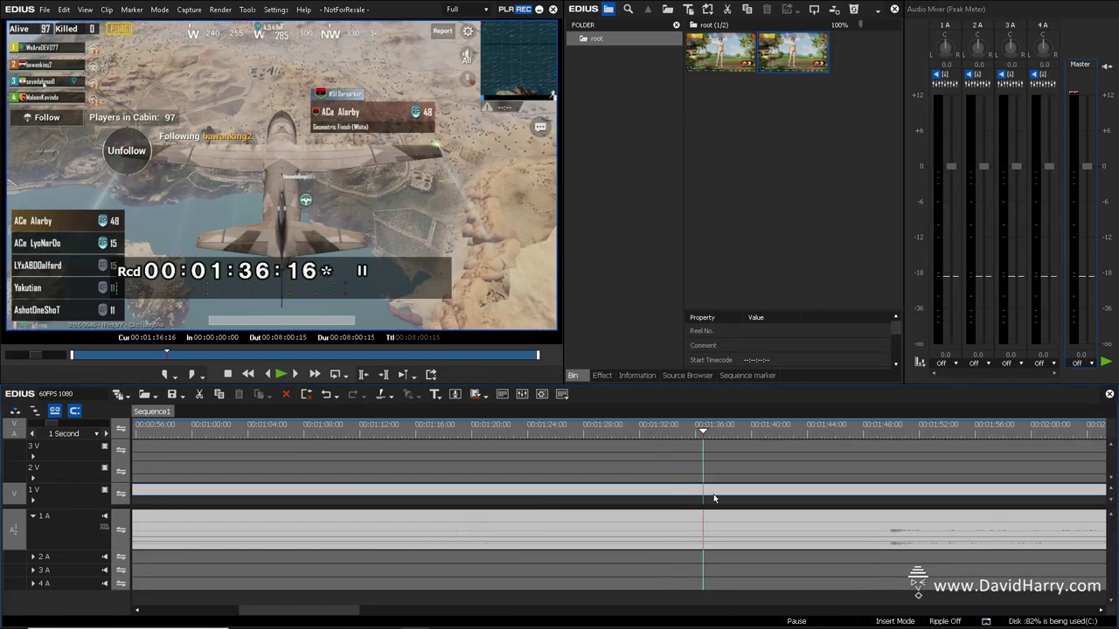
{"action": "key", "text": "c"}
{"action": "left_click", "coordinate": [825, 430]}
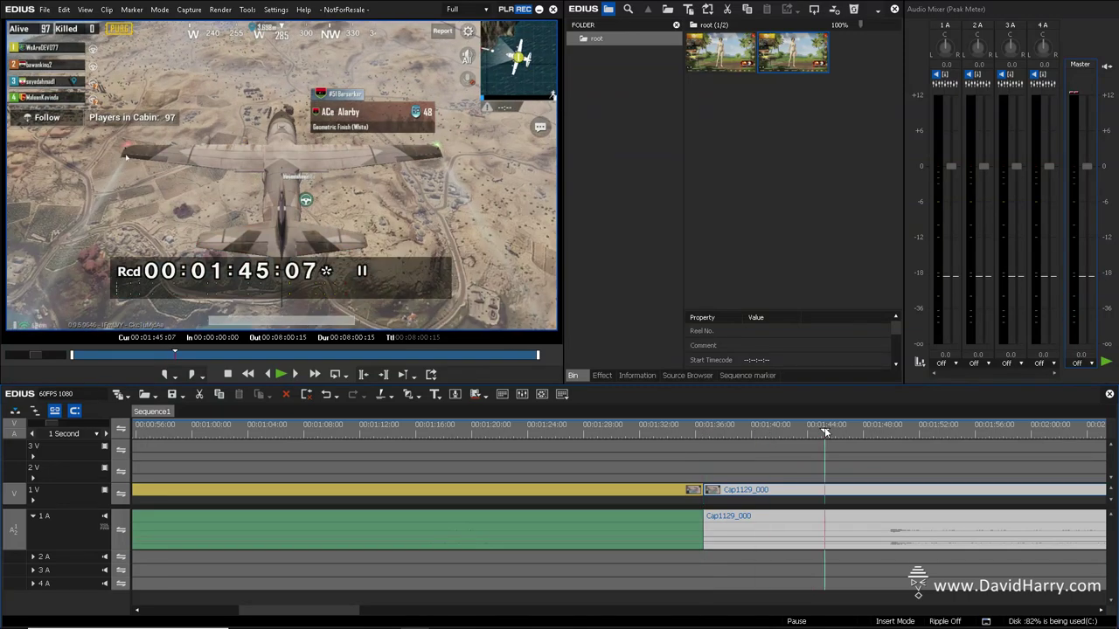
{"action": "key", "text": "c"}
Step: Split the gameplay clip again at 00:01:53:10 and 00:02:00:12
{"action": "left_click_drag", "start_coordinate": [858, 433], "coordinate": [938, 431]}
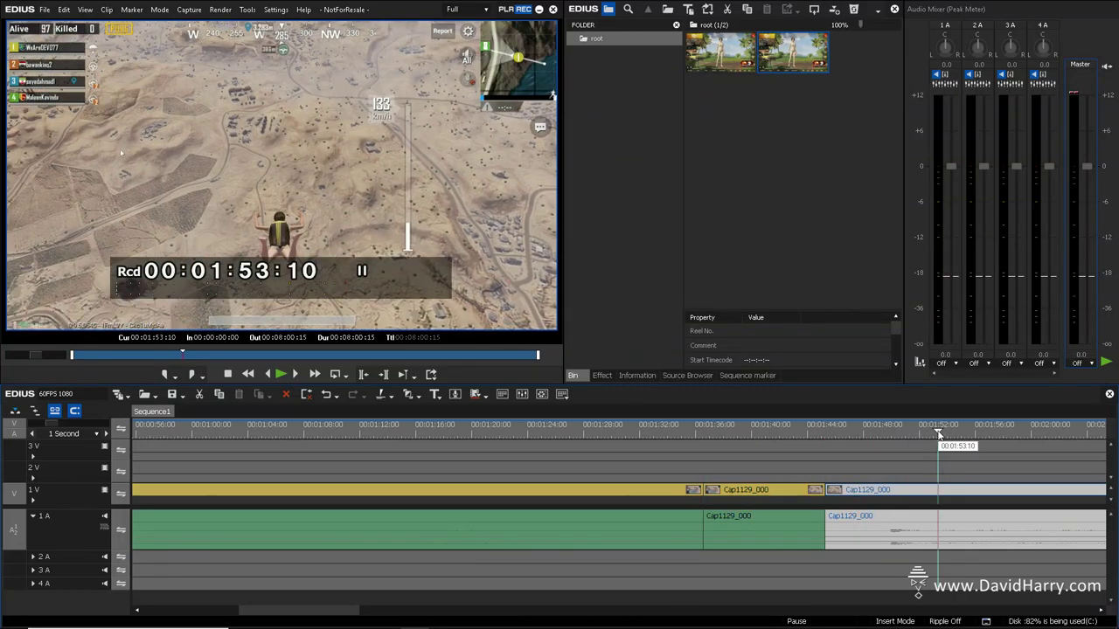
{"action": "key", "text": "c"}
{"action": "left_click_drag", "start_coordinate": [317, 609], "coordinate": [403, 599]}
{"action": "left_click", "coordinate": [406, 430]}
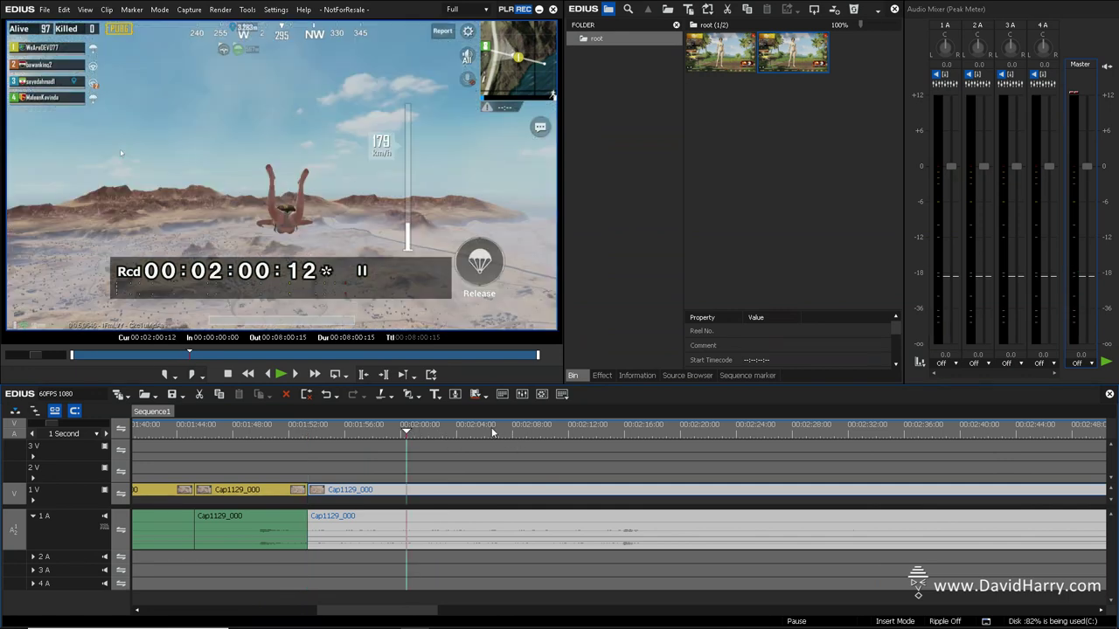
{"action": "key", "text": "c"}
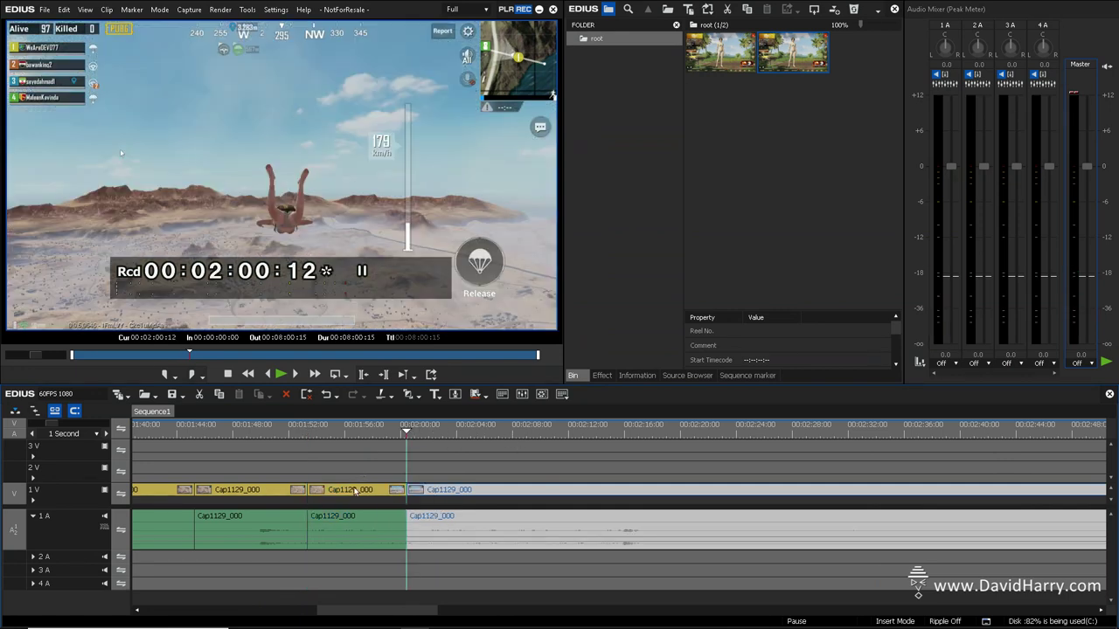
Step: Scale the clip segment between 00:01:53:10 and 00:02:00:12 down to a little under half the frame, centred, in the Layouter
{"action": "left_click", "coordinate": [354, 491]}
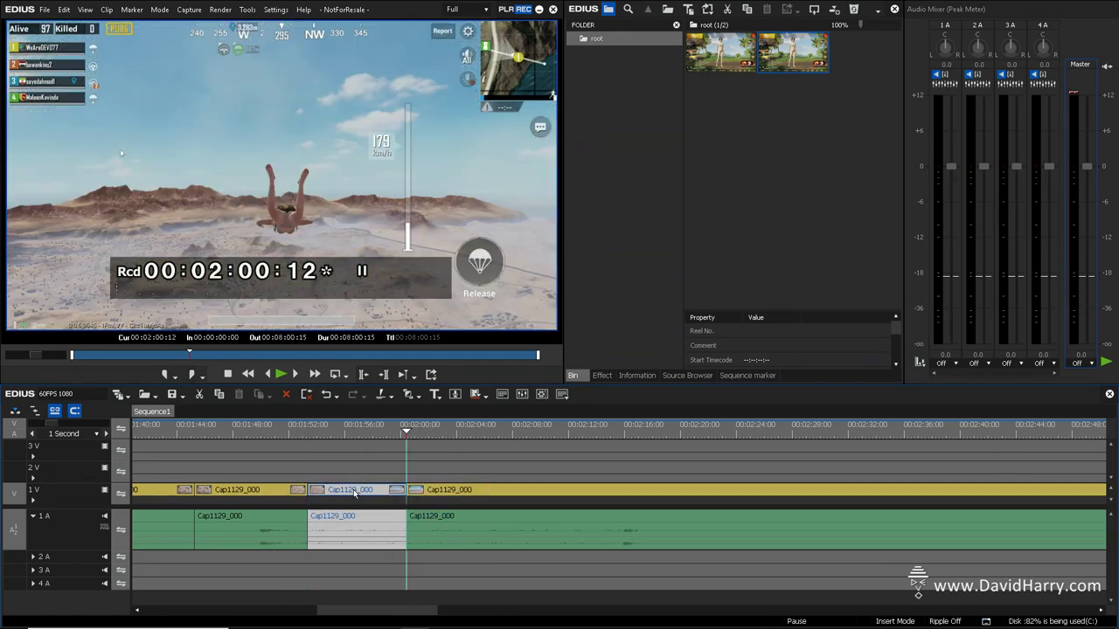
{"action": "left_click", "coordinate": [645, 378]}
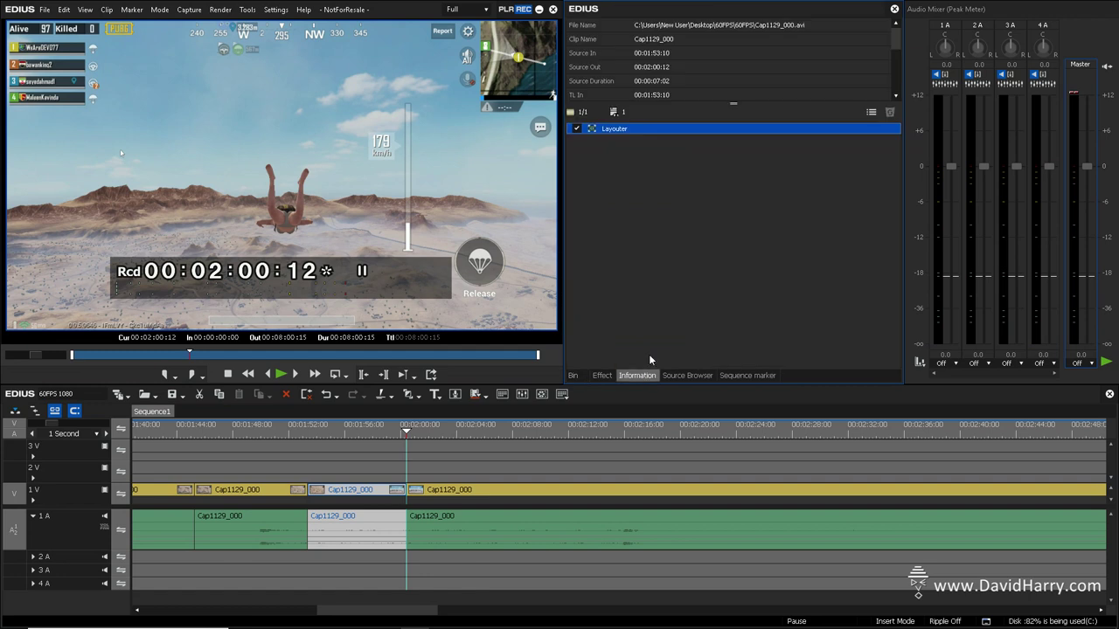
{"action": "double_click", "coordinate": [598, 130]}
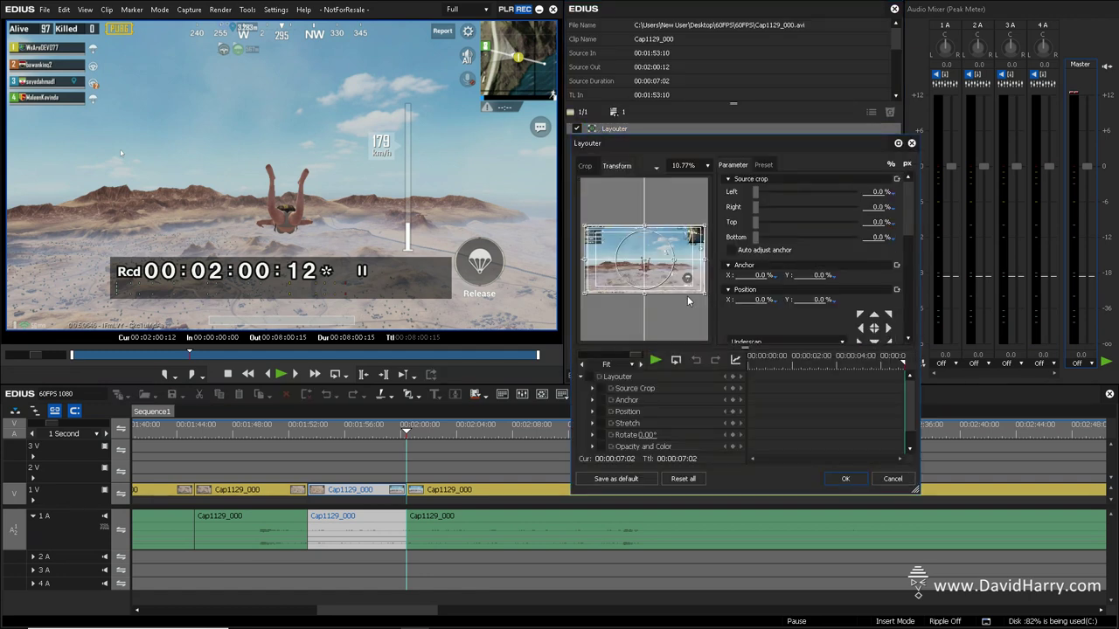
{"action": "left_click_drag", "start_coordinate": [705, 294], "coordinate": [680, 280]}
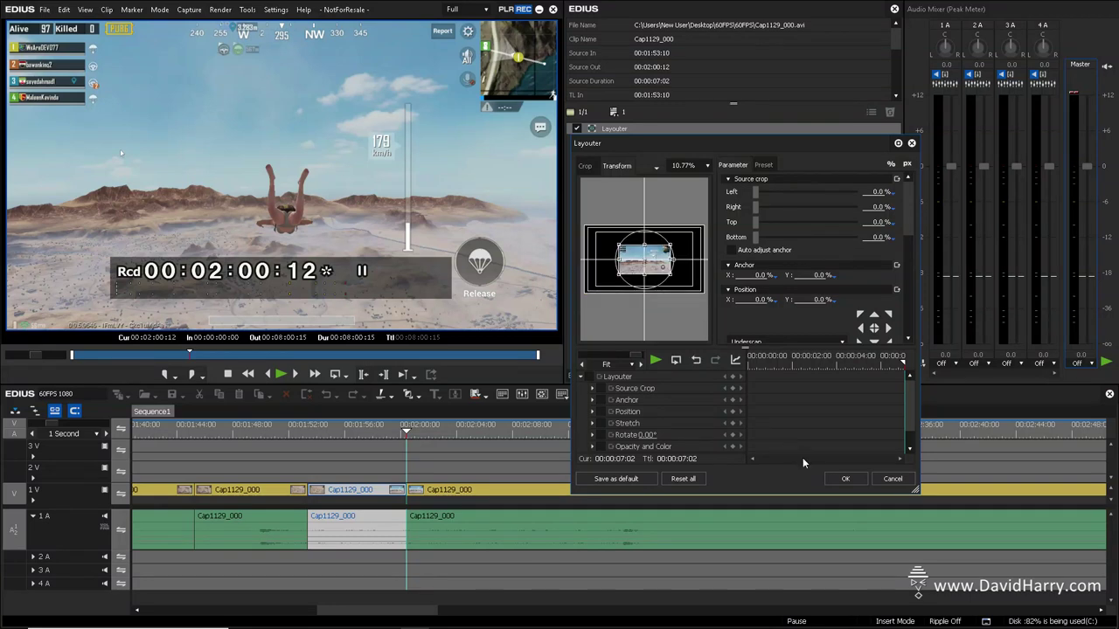
{"action": "left_click", "coordinate": [833, 479]}
Step: Play the timeline from just before the scaled-down clip segment and stop at 00:02:01:00
{"action": "left_click", "coordinate": [354, 428]}
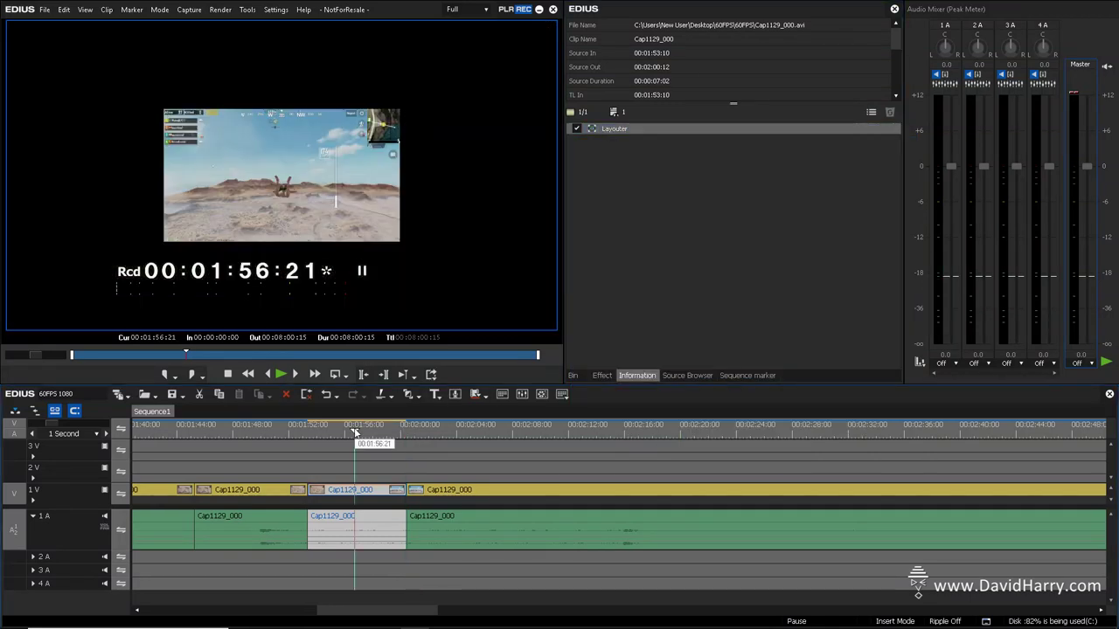
{"action": "left_click", "coordinate": [287, 428]}
{"action": "key", "text": "space"}
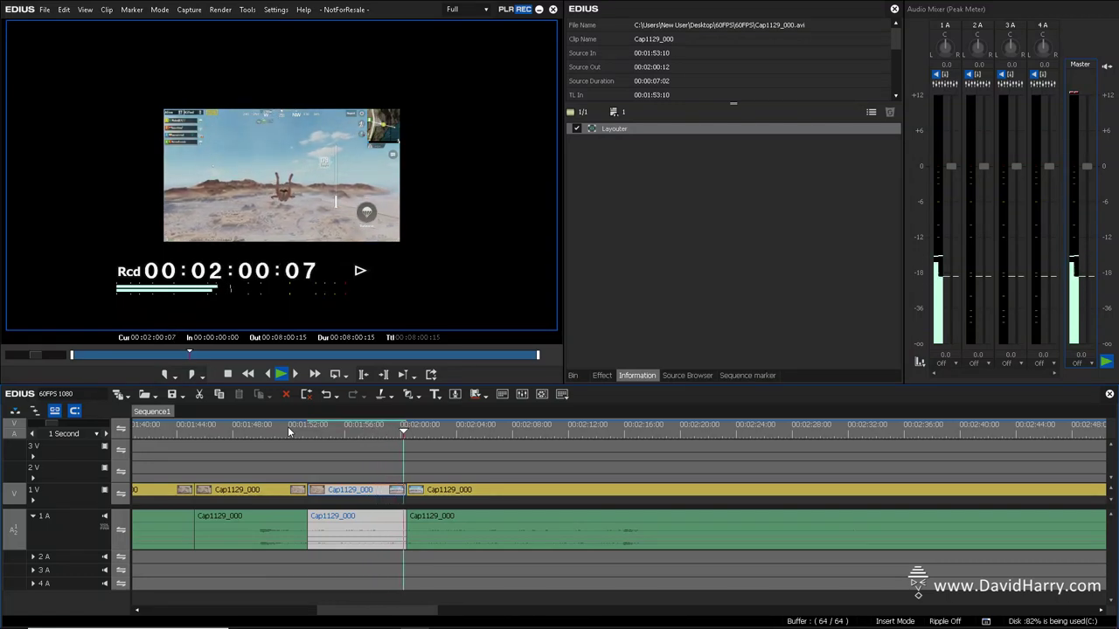
{"action": "key", "text": "space"}
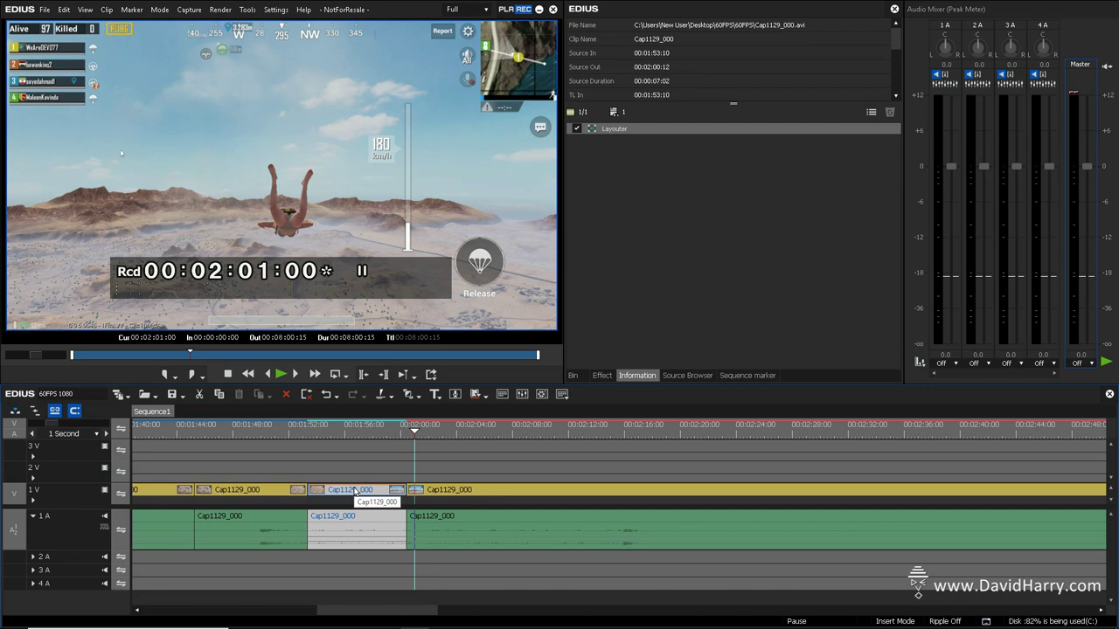
Step: Delete the scaled-down segment's audio and move its video to track 2V, starting at 00:01:46:07 above the previous segment
{"action": "left_click", "coordinate": [357, 528]}
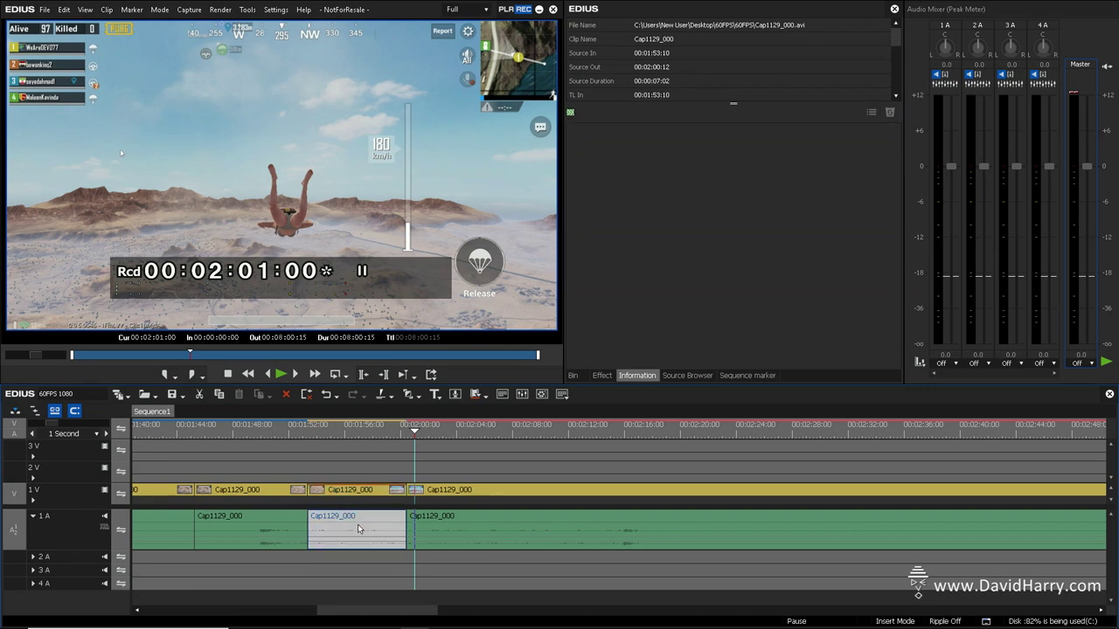
{"action": "key", "text": "Delete"}
{"action": "left_click_drag", "start_coordinate": [356, 489], "coordinate": [263, 469]}
Step: Play the picture-in-picture overlay from 00:01:48:02, and return the playhead to 00:01:42:21
{"action": "left_click", "coordinate": [235, 430]}
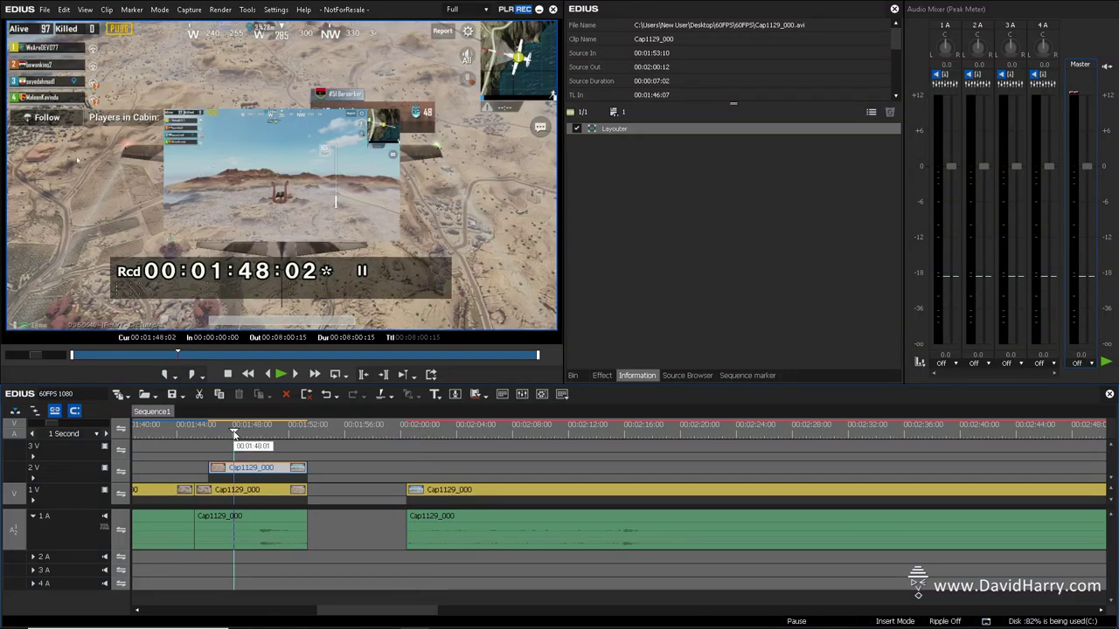
{"action": "key", "text": "space"}
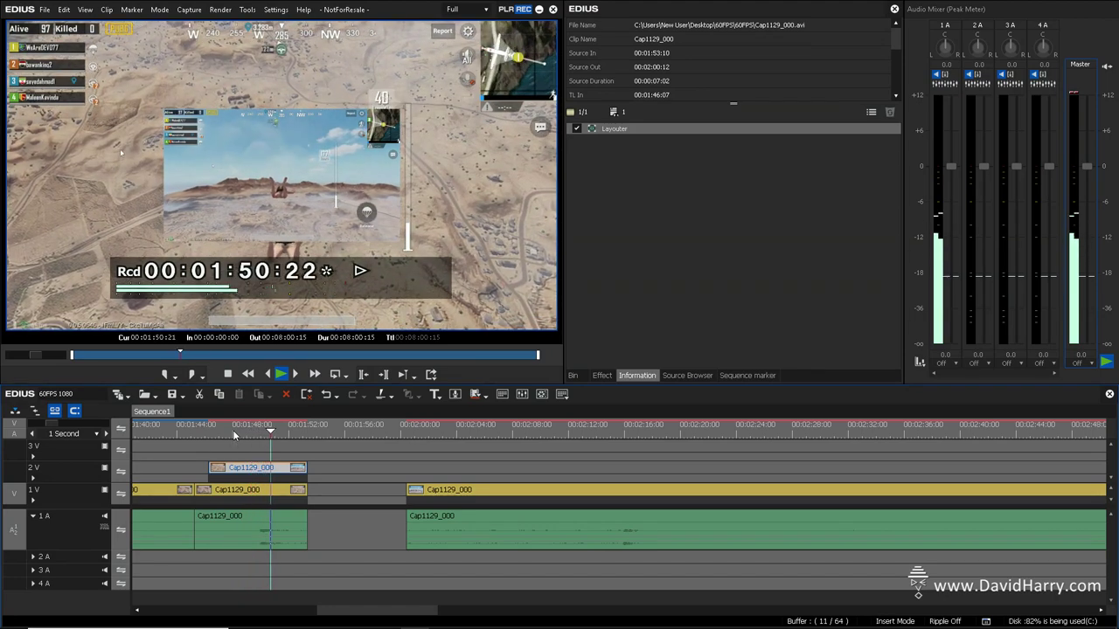
{"action": "left_click_drag", "start_coordinate": [235, 434], "coordinate": [197, 433]}
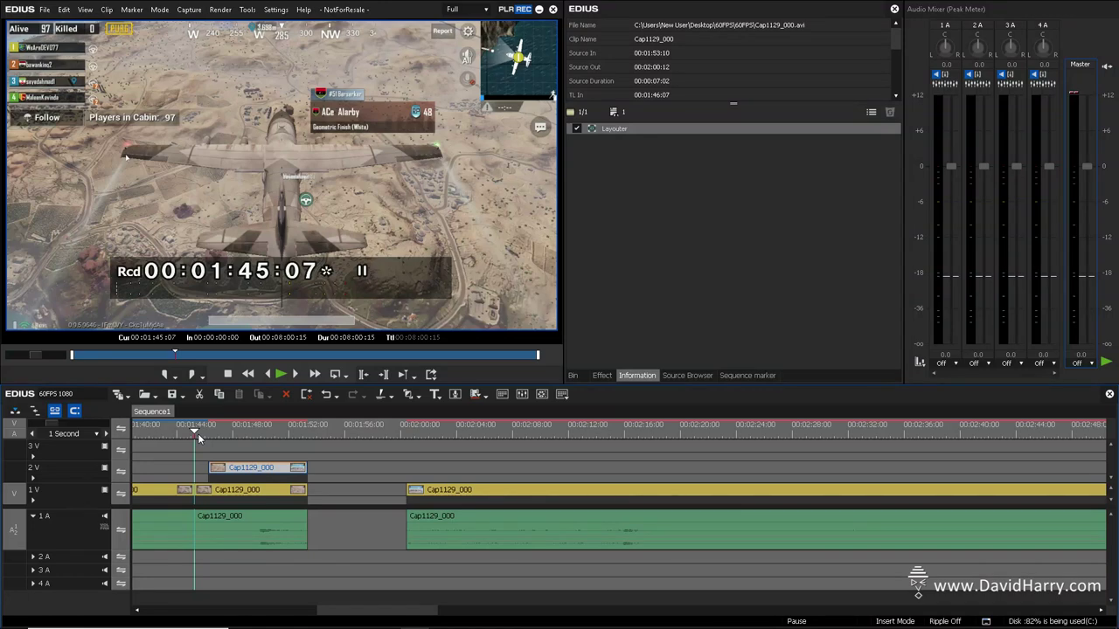
{"action": "left_click_drag", "start_coordinate": [198, 437], "coordinate": [158, 434]}
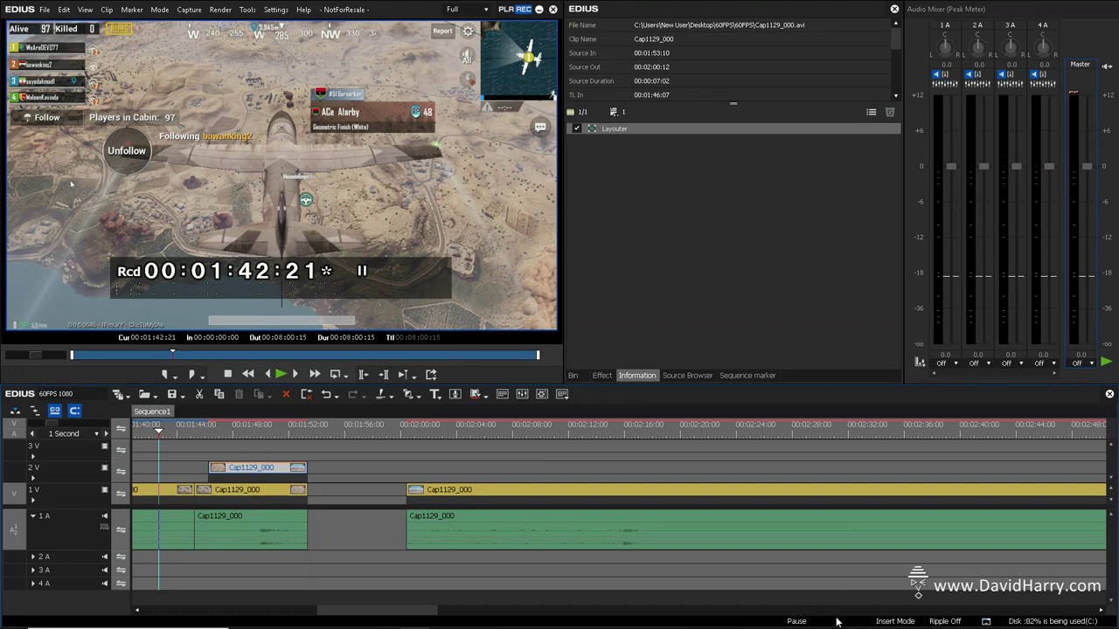
Step: Play the picture-in-picture section from 00:01:41:18 and again from 00:01:46:07, stopping past its end at 00:01:53:29 each time
{"action": "left_click", "coordinate": [143, 434]}
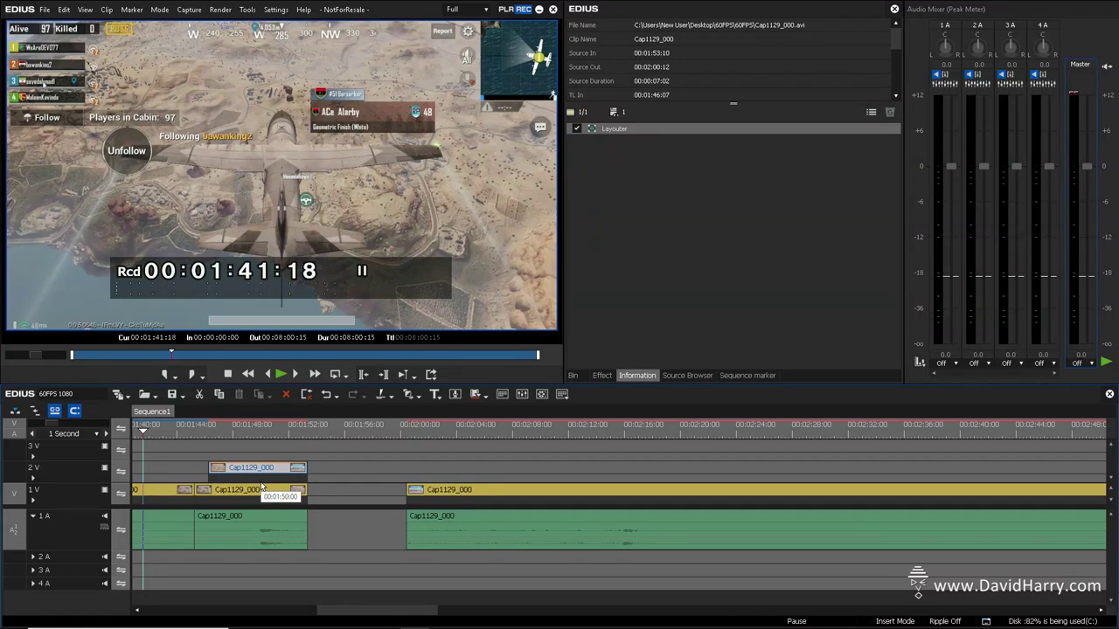
{"action": "key", "text": "space"}
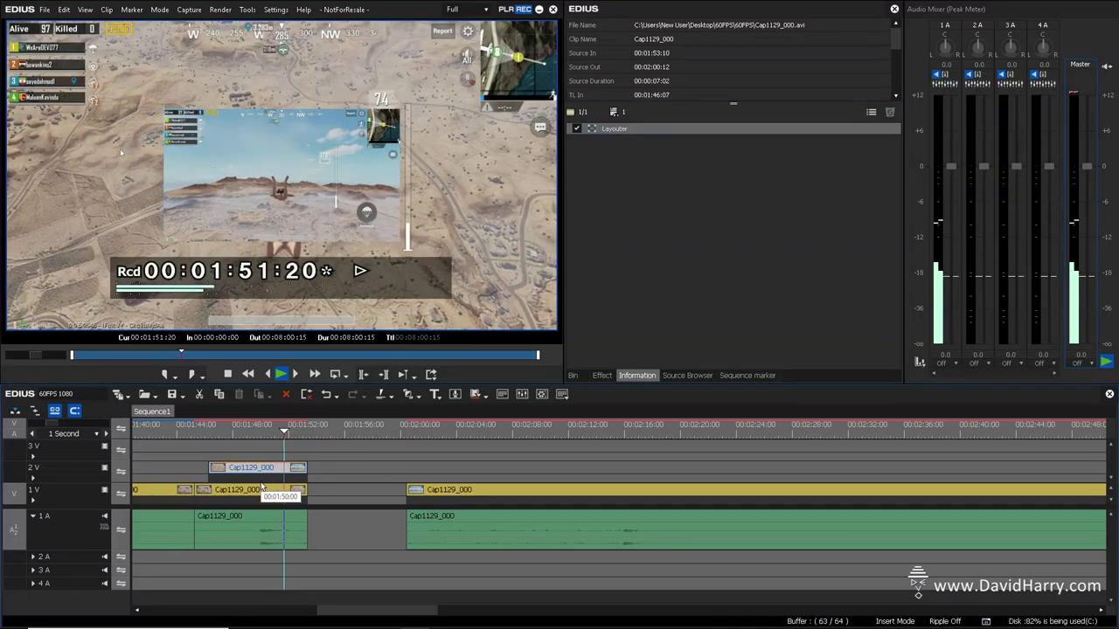
{"action": "key", "text": "space"}
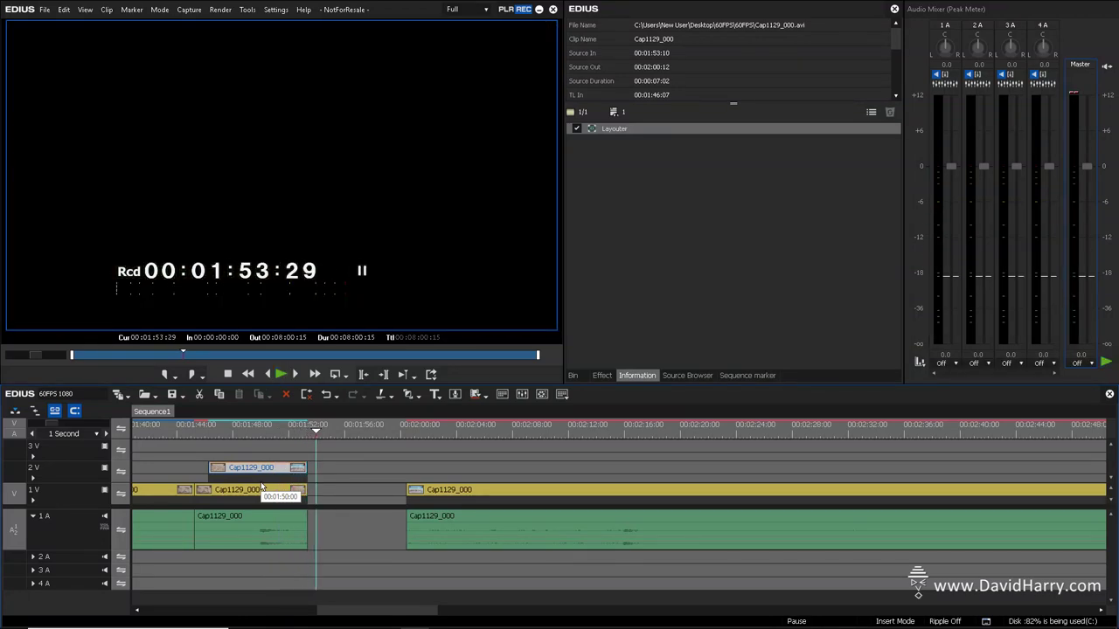
{"action": "mouse_move", "coordinate": [209, 434]}
{"action": "left_mouse_down"}
{"action": "mouse_move", "coordinate": [221, 445]}
{"action": "mouse_move", "coordinate": [205, 438]}
{"action": "left_mouse_up"}
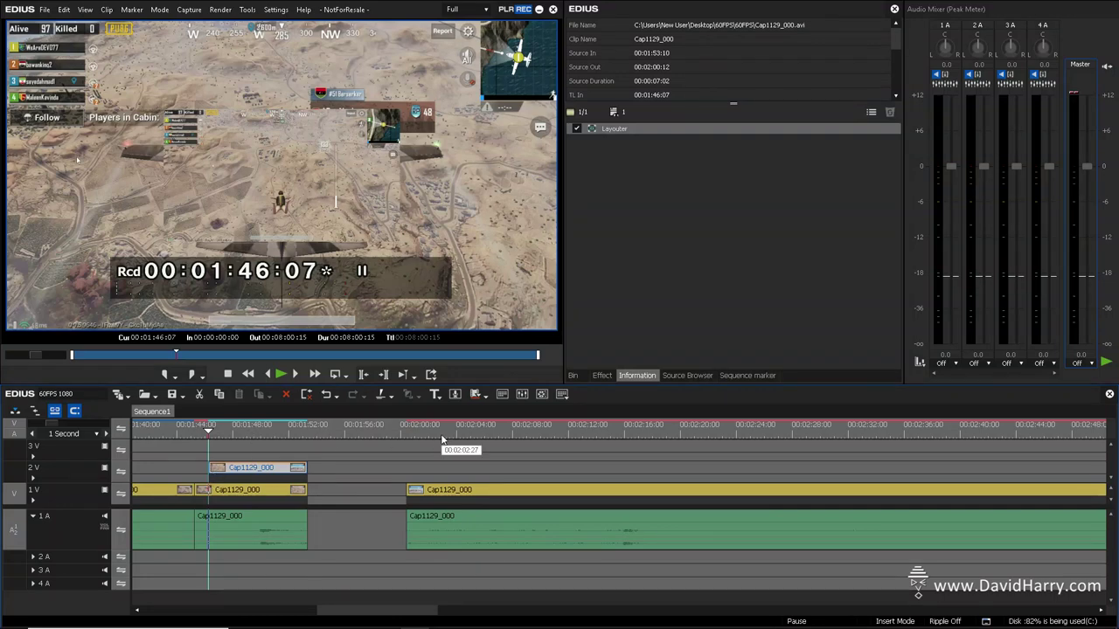
{"action": "key", "text": "space"}
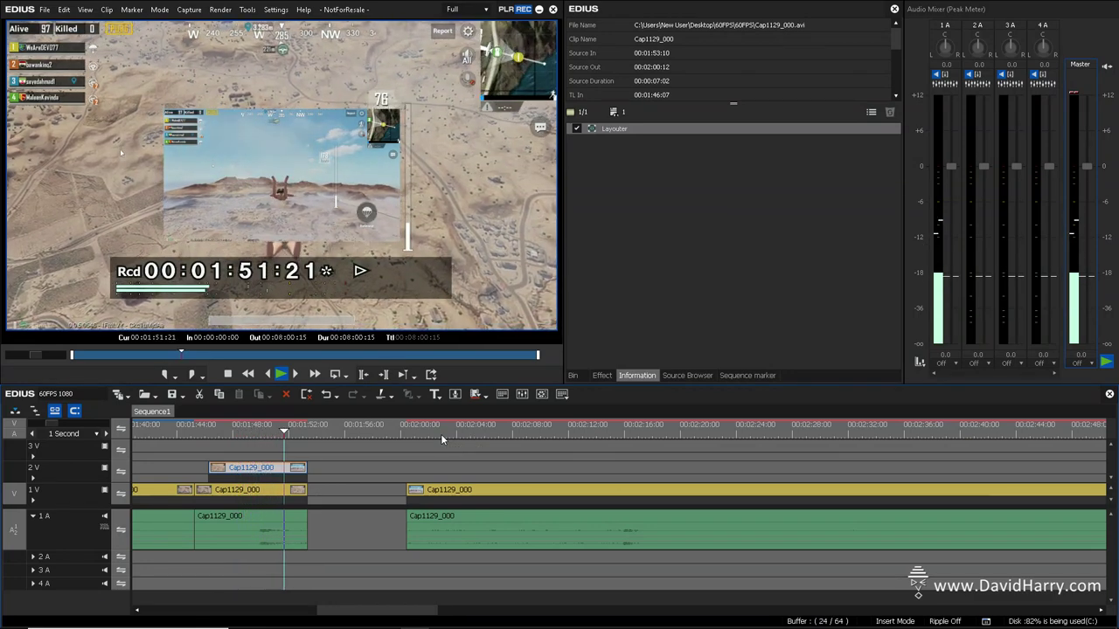
{"action": "key", "text": "space"}
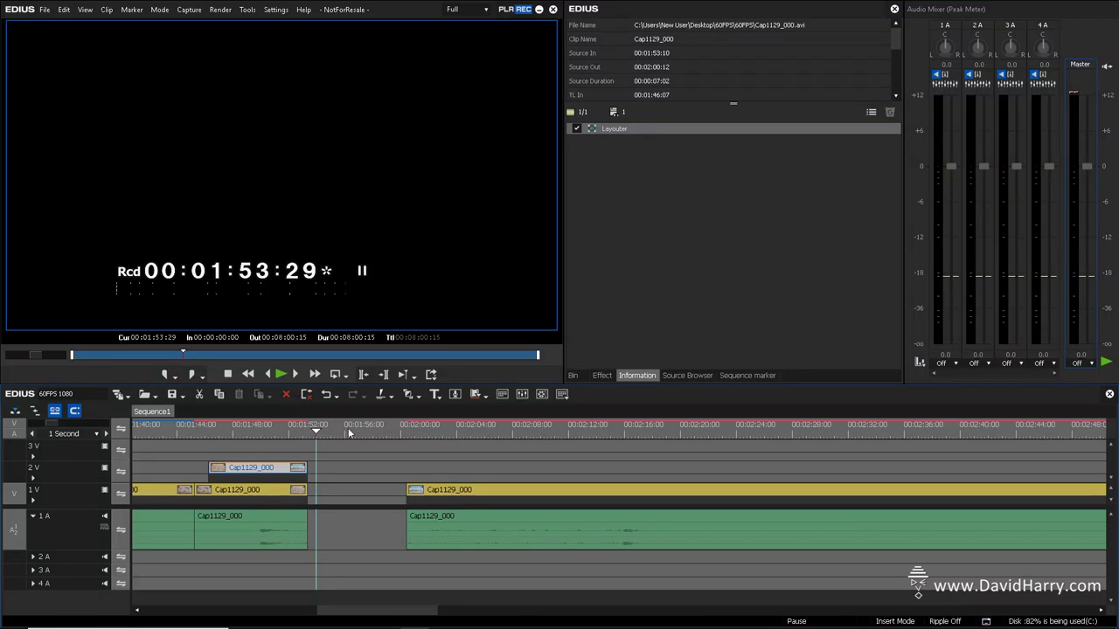
Step: Expand track 1V and fade in the clip at 00:02:00:12 with a full-opacity keyframe at 00:02:16:26 and a lowered starting point
{"action": "left_click_drag", "start_coordinate": [404, 433], "coordinate": [407, 430]}
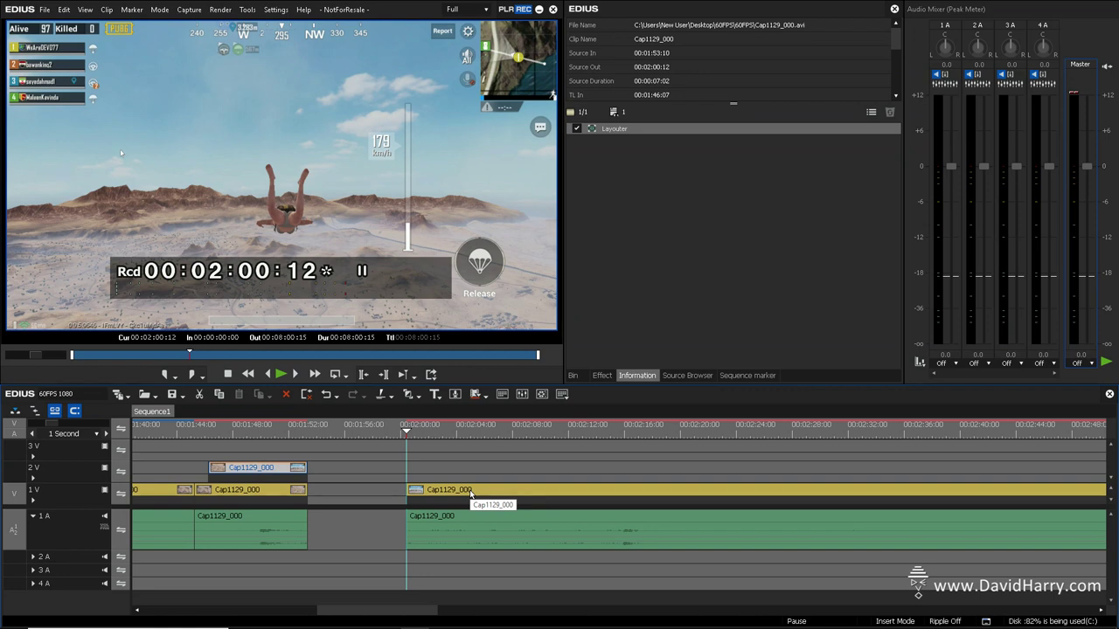
{"action": "left_click", "coordinate": [469, 493]}
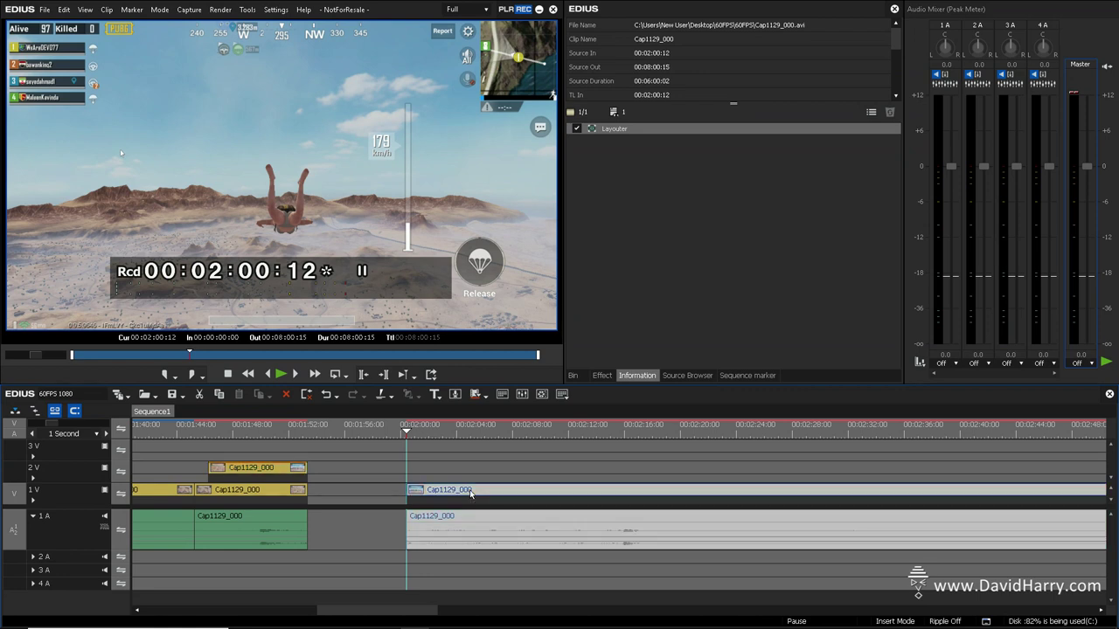
{"action": "left_click", "coordinate": [32, 501]}
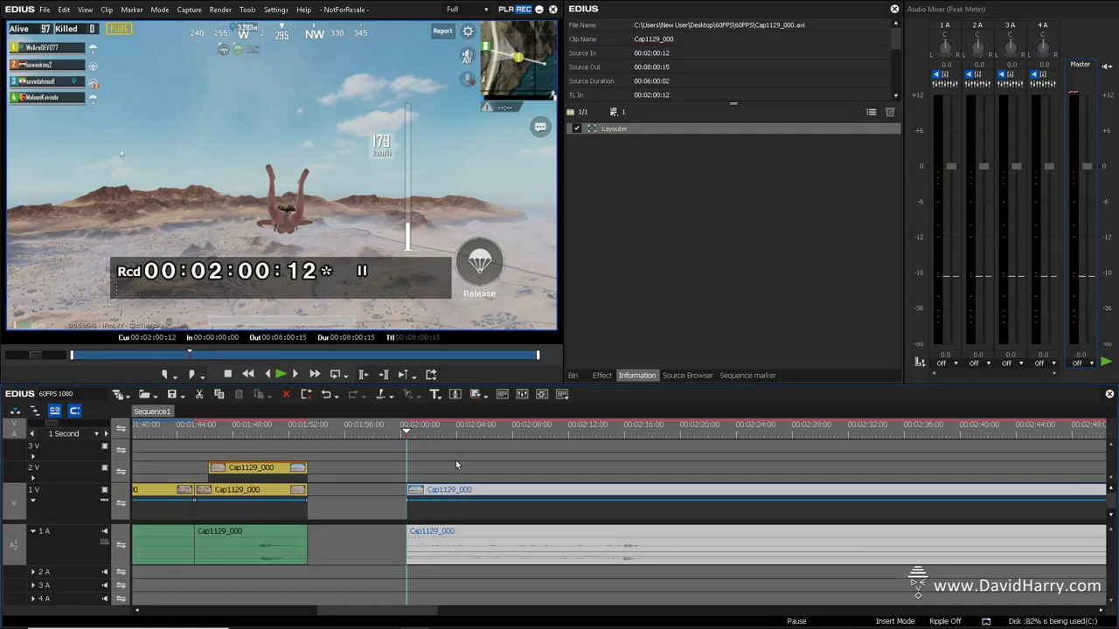
{"action": "left_click", "coordinate": [536, 428]}
{"action": "left_click", "coordinate": [636, 427]}
{"action": "left_click", "coordinate": [638, 508]}
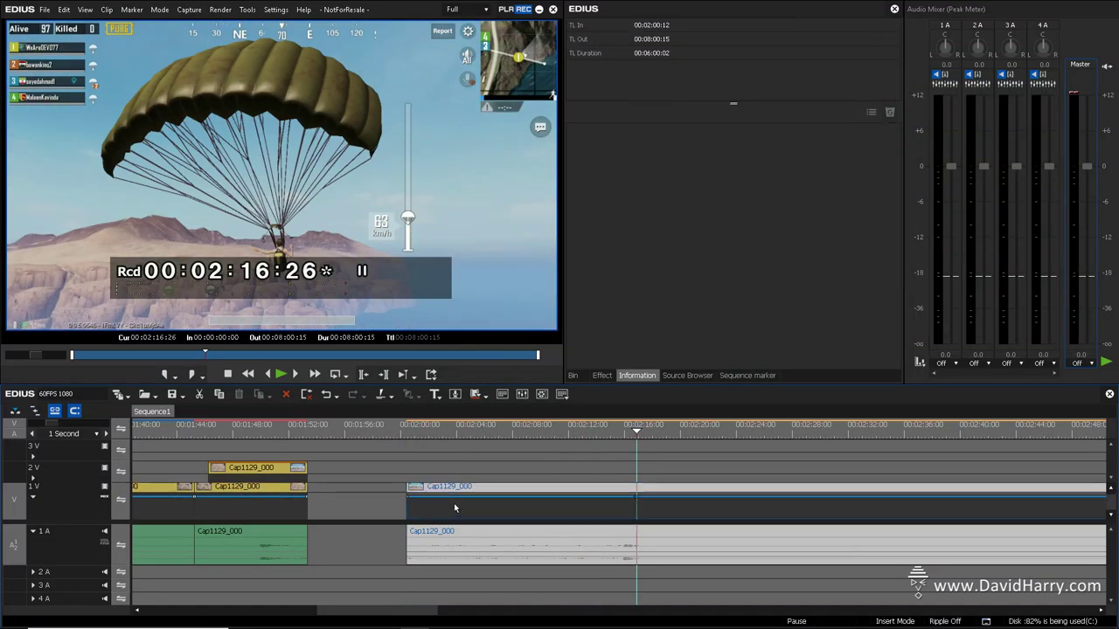
{"action": "left_click_drag", "start_coordinate": [411, 503], "coordinate": [408, 516]}
Step: Play the fade-in from 00:02:00:12 and park the playhead at 00:02:25:06
{"action": "left_click", "coordinate": [406, 427]}
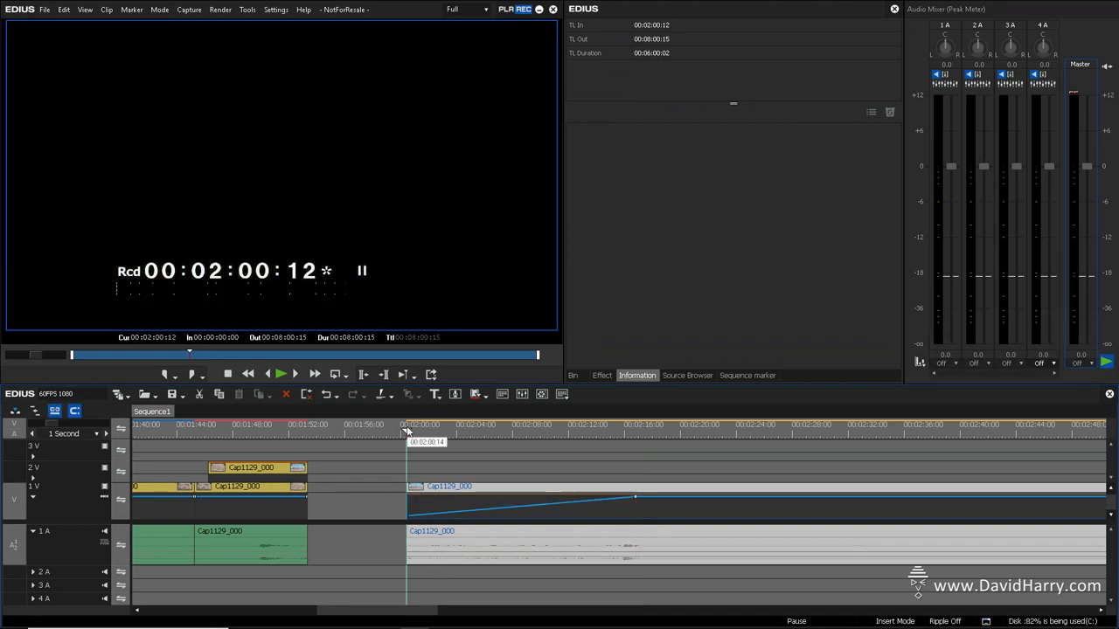
{"action": "key", "text": "space"}
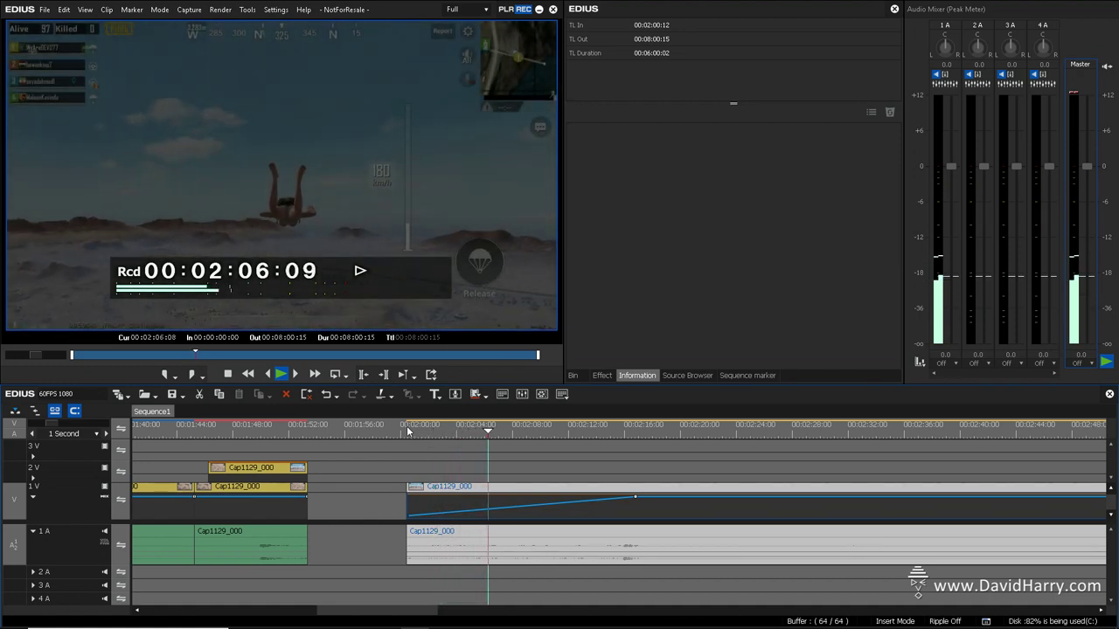
{"action": "left_click", "coordinate": [752, 428]}
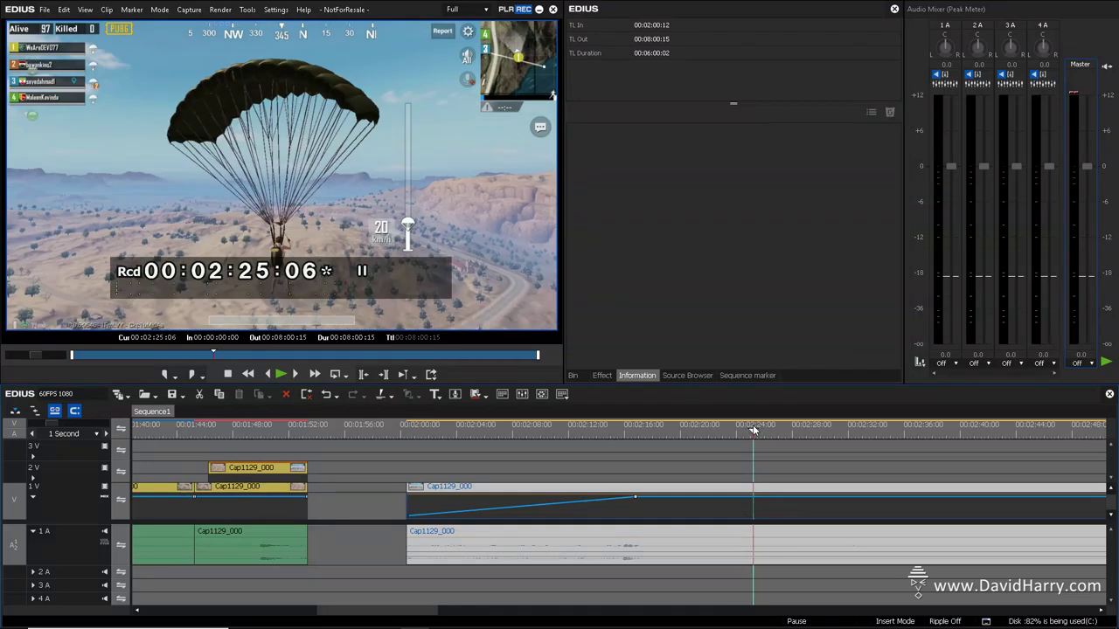
Step: Start a new Quick Titler title from the bin and enter the text "SFGSDFGAKG"
{"action": "left_click", "coordinate": [573, 374]}
{"action": "right_click", "coordinate": [745, 143]}
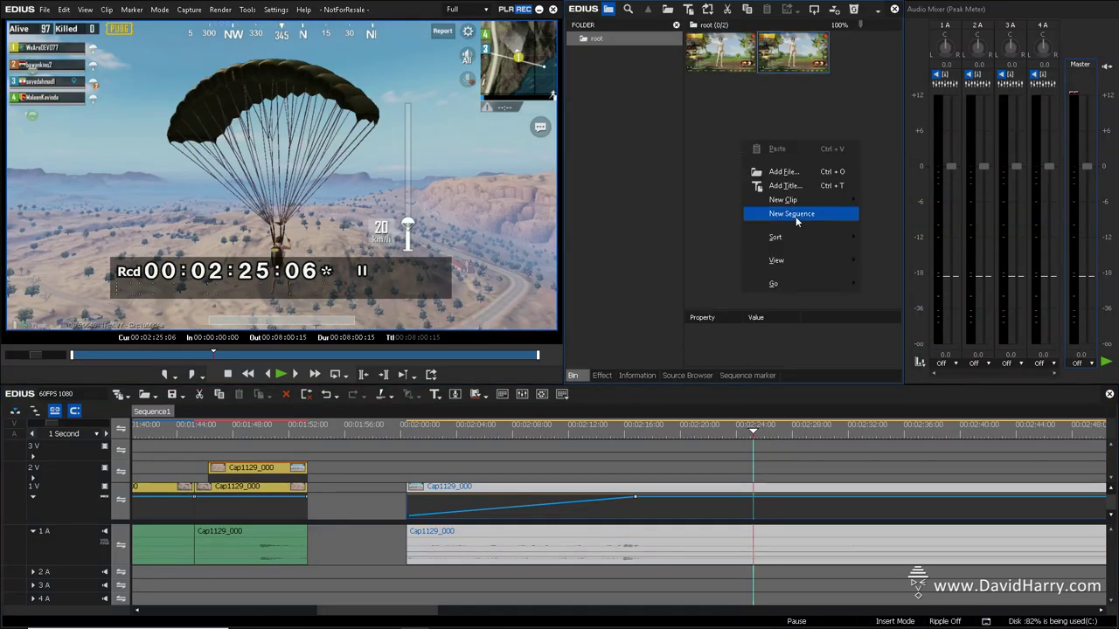
{"action": "mouse_move", "coordinate": [830, 201]}
{"action": "left_click", "coordinate": [881, 228]}
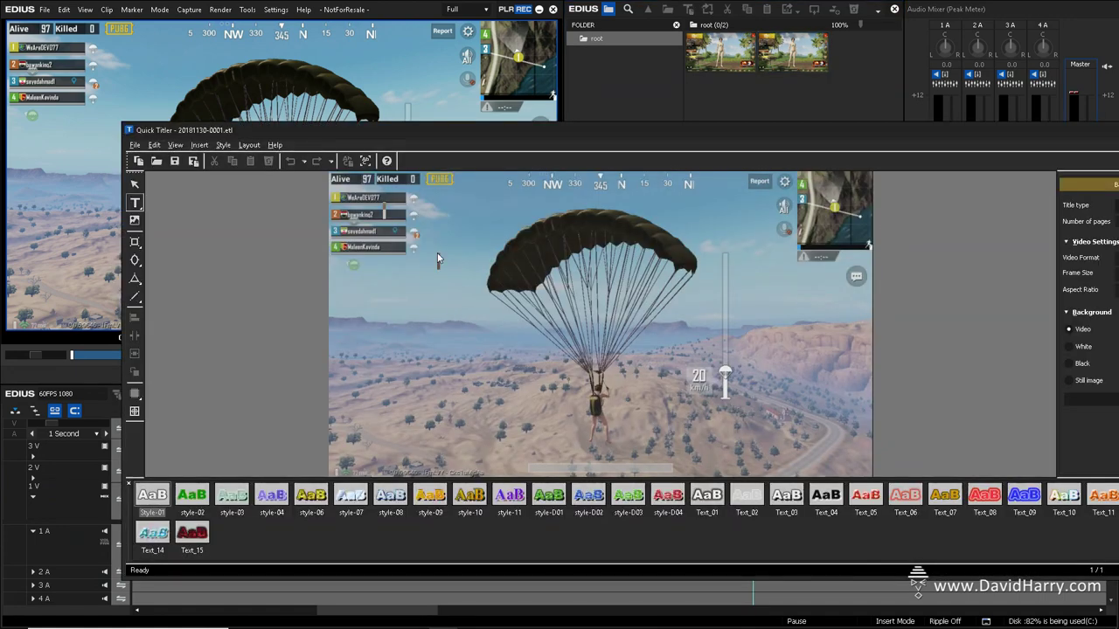
{"action": "left_click", "coordinate": [437, 253]}
{"action": "type", "text": "SFGSDFGAKG"}
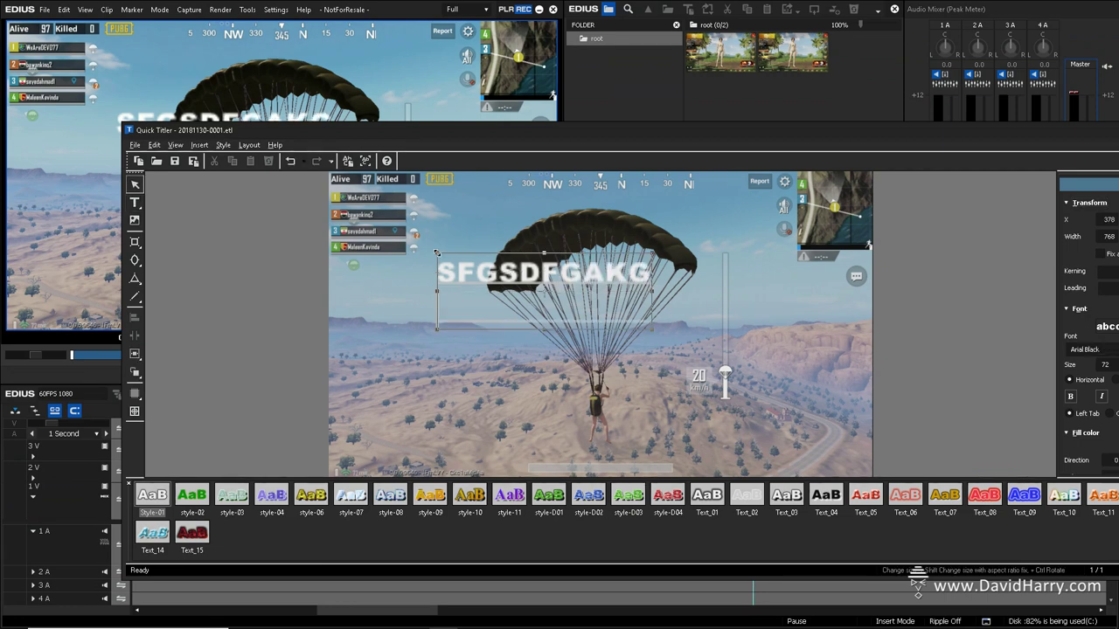
Step: Add the lines "DFKJASGDFKJHGK", "ASDKFGKASJDFGK" and "SADHFGSAKJFGSJKAD" below the first line of text and save the title
{"action": "key", "text": "Return"}
{"action": "type", "text": "DFKJASGDFKJHGK"}
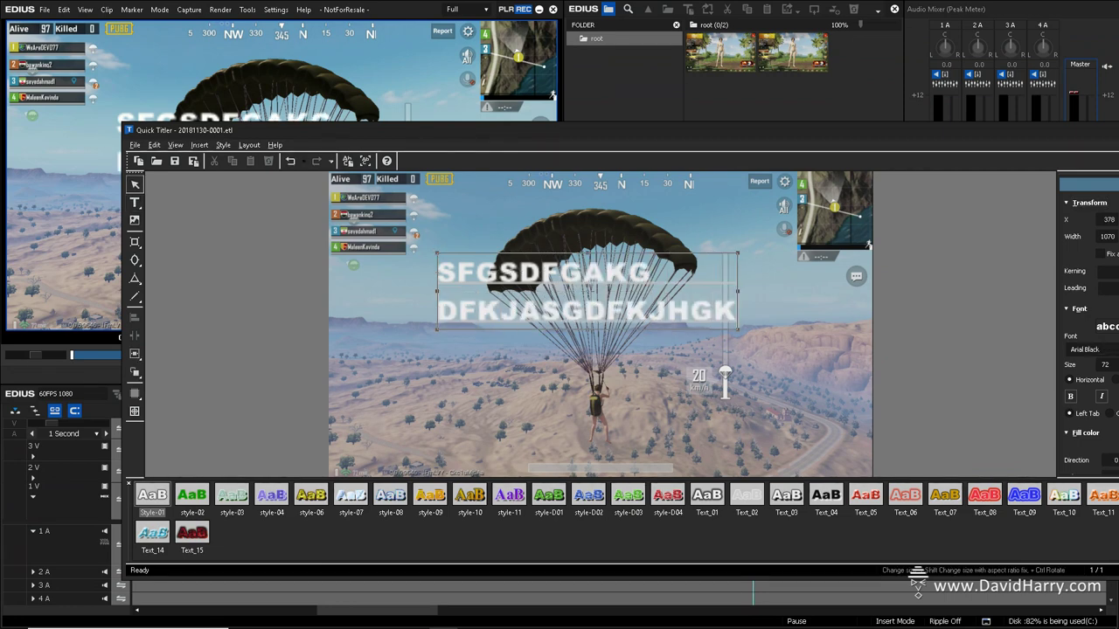
{"action": "key", "text": "Return"}
{"action": "type", "text": "AS"}
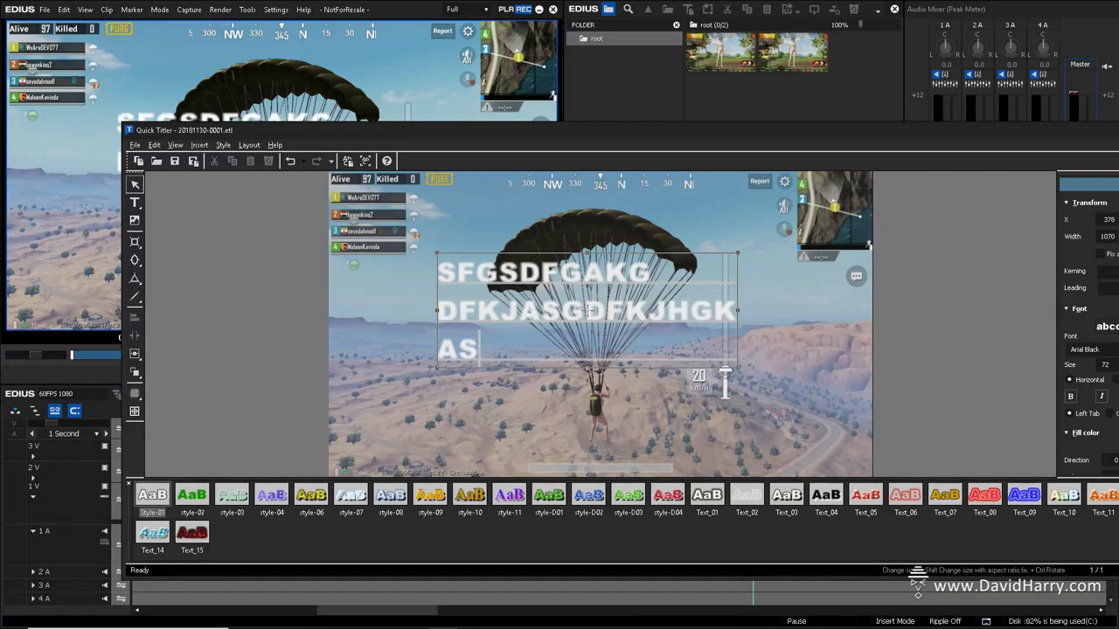
{"action": "type", "text": "DKFGKASJDFGK"}
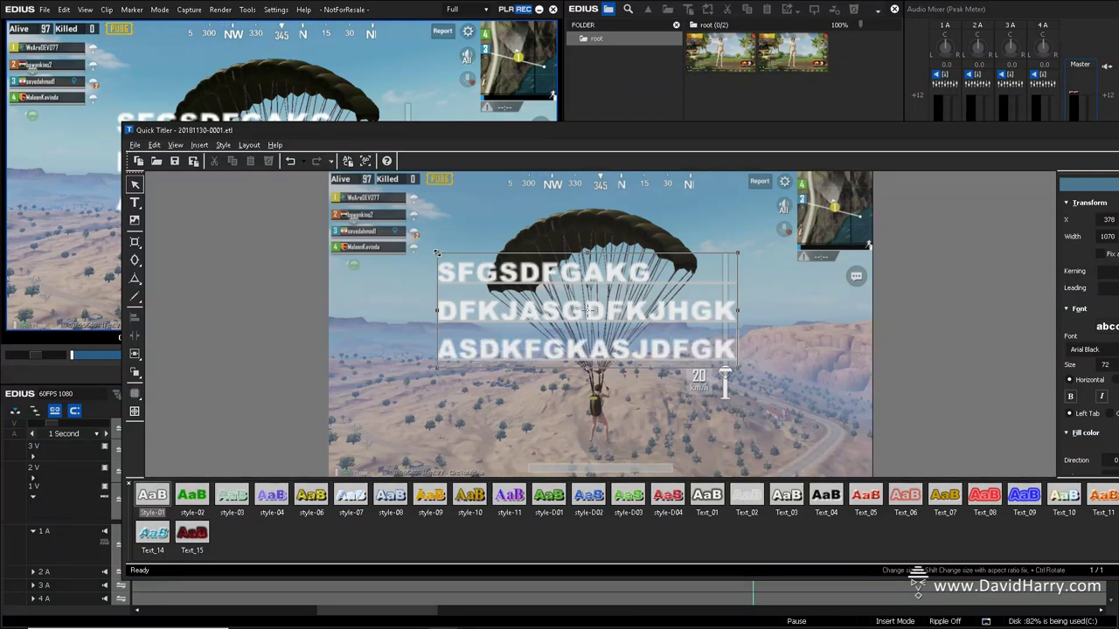
{"action": "key", "text": "Return"}
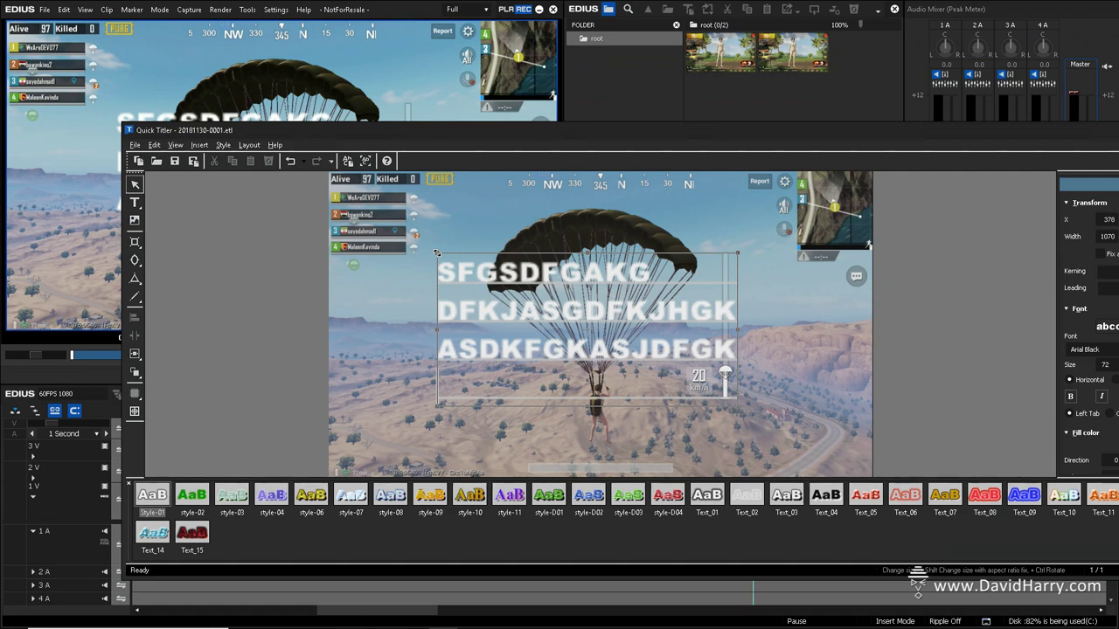
{"action": "type", "text": "SADHFGSAKJFGSJKAD"}
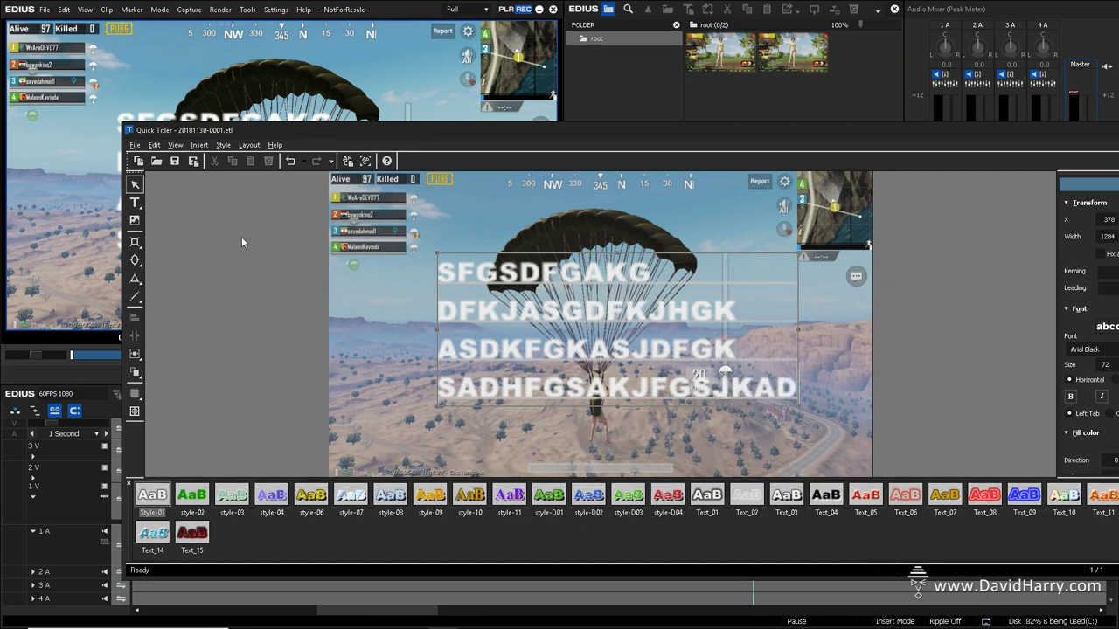
{"action": "left_click", "coordinate": [134, 145]}
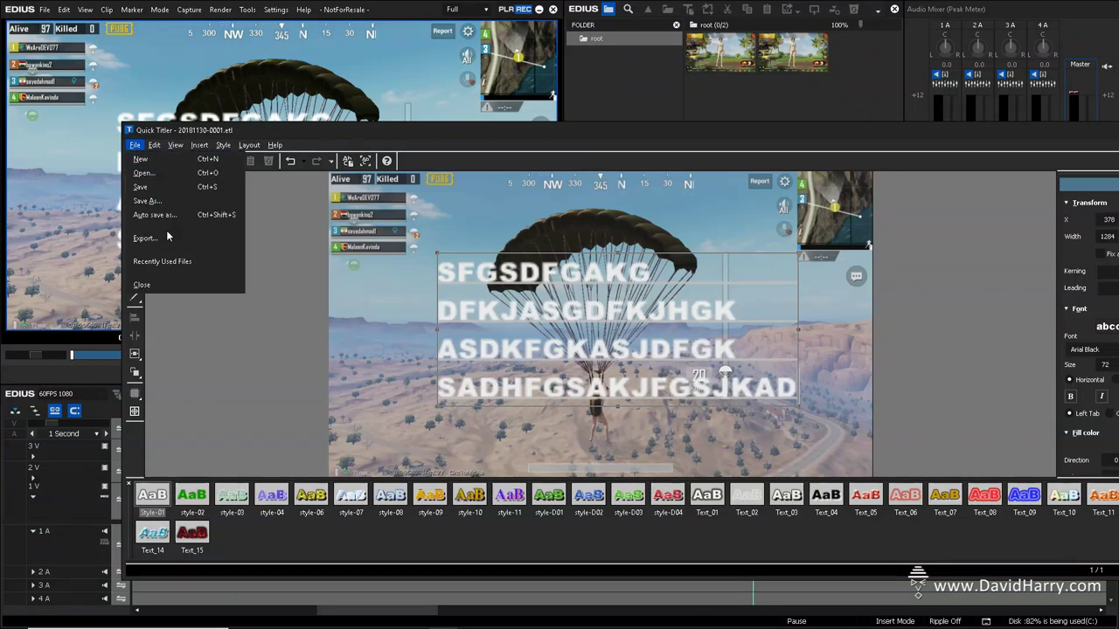
{"action": "left_click", "coordinate": [164, 193]}
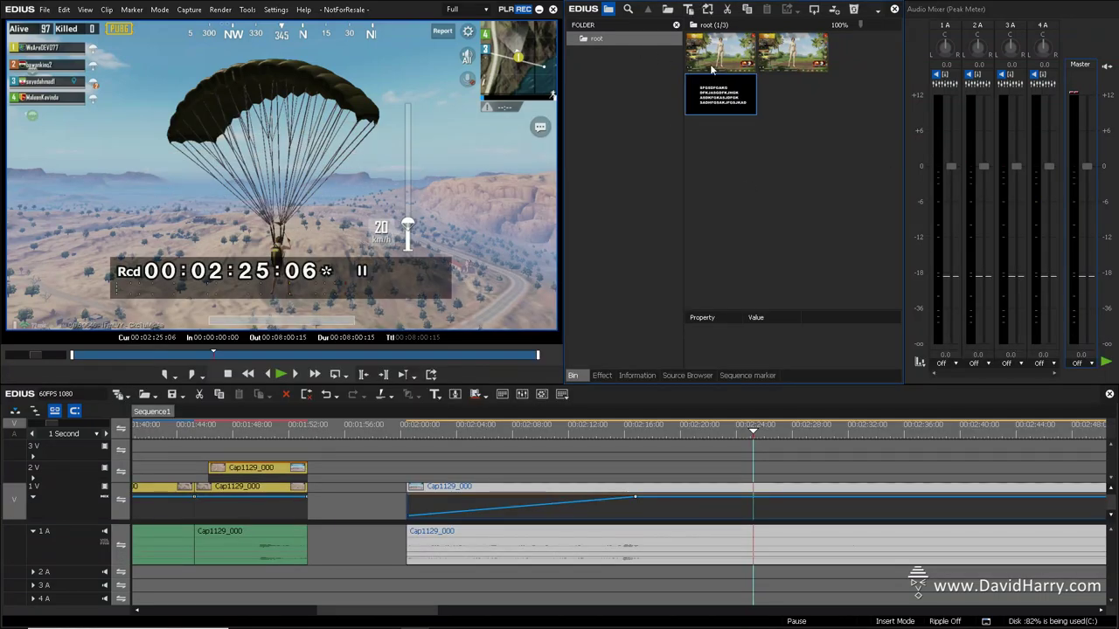
Step: Place the title on track 2V from 00:02:00:12 to about 00:02:46 and play it over the fade-in until 00:02:12:04
{"action": "left_click_drag", "start_coordinate": [431, 434], "coordinate": [1045, 472]}
{"action": "left_click", "coordinate": [411, 429]}
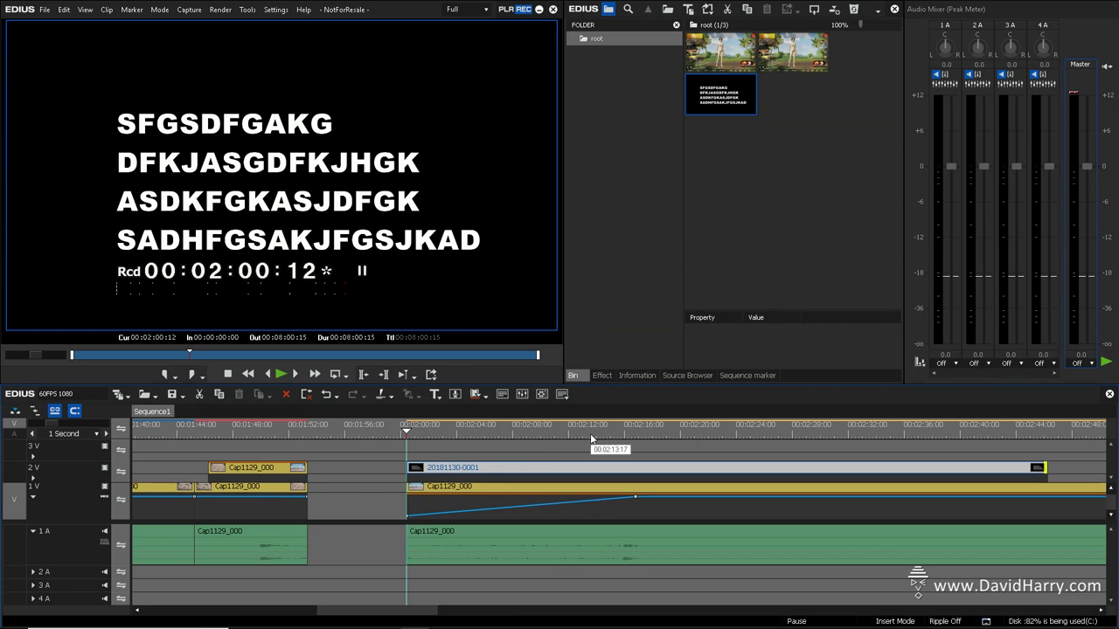
{"action": "key", "text": "space"}
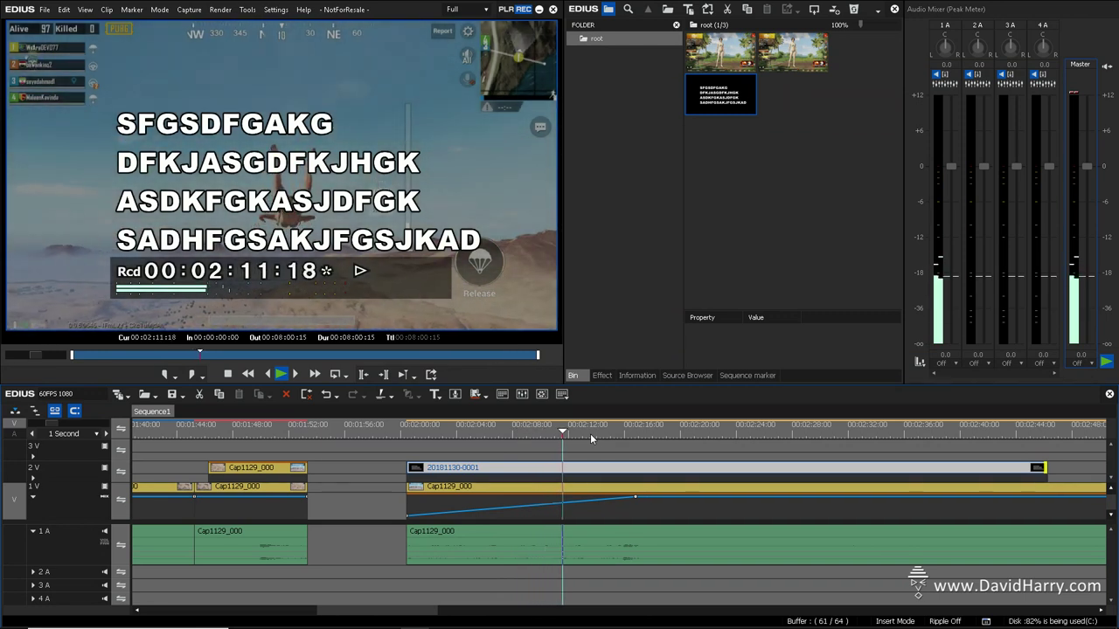
{"action": "key", "text": "space"}
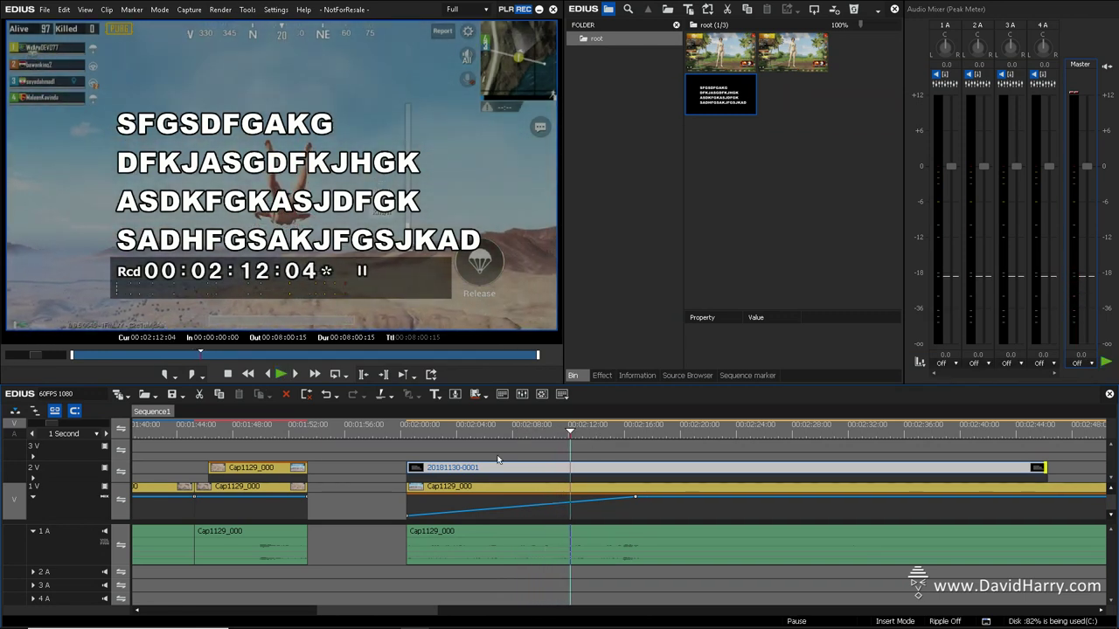
Step: Cut the clip on track 1V at 00:02:22:16
{"action": "left_click", "coordinate": [407, 431]}
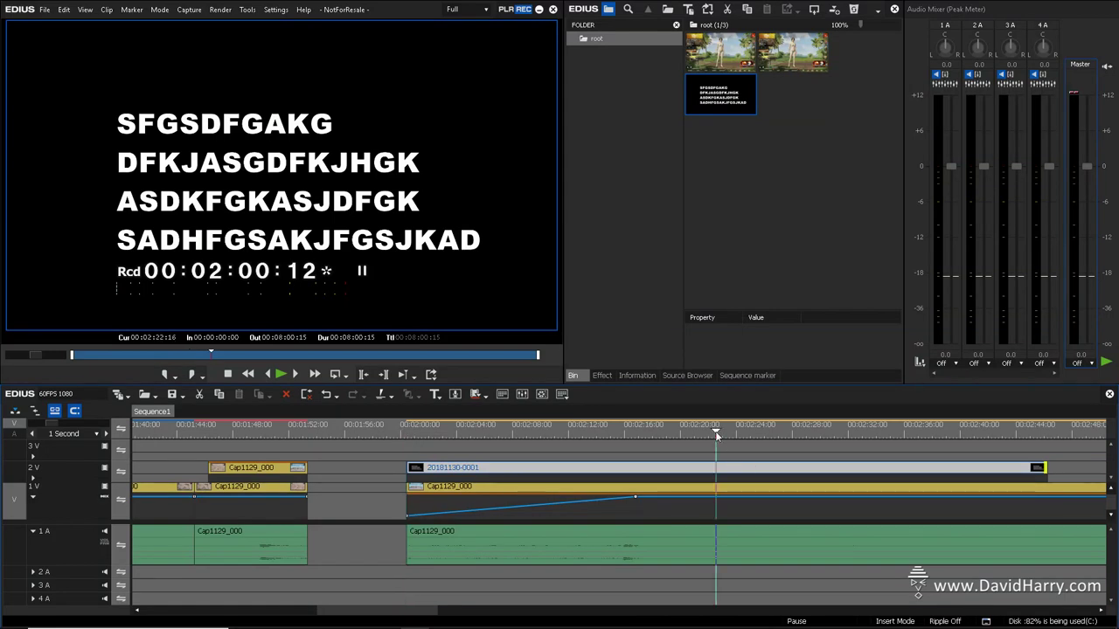
{"action": "left_click", "coordinate": [714, 487]}
{"action": "left_click", "coordinate": [725, 495]}
{"action": "key", "text": "c"}
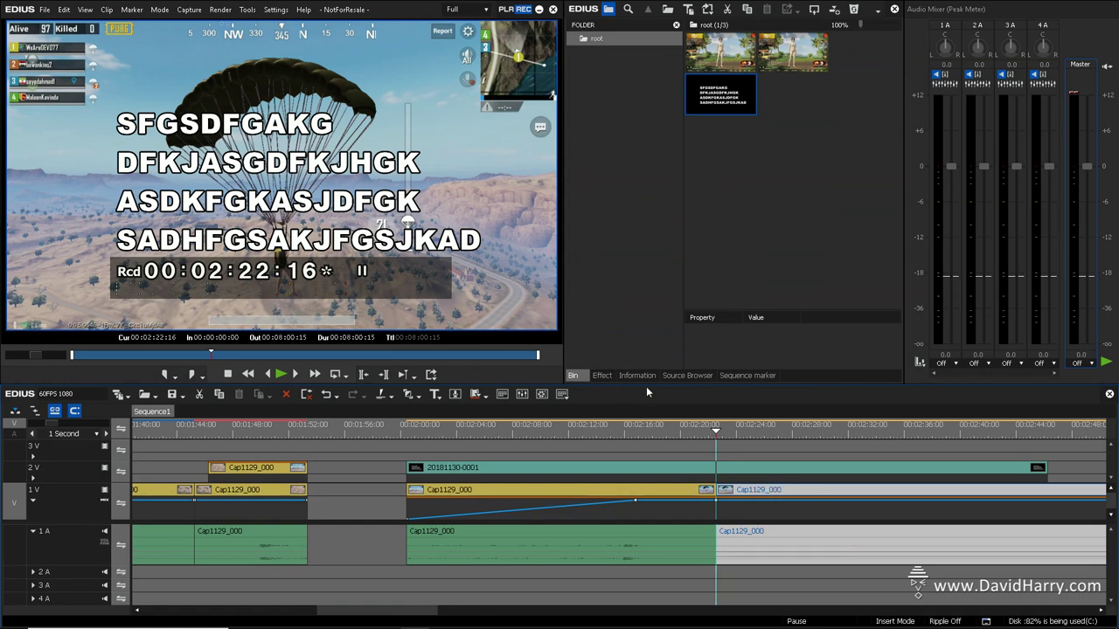
Step: Apply the Primary Color Correction filter to the 1V clip after the cut at 00:02:22:16
{"action": "left_click", "coordinate": [602, 375]}
{"action": "scroll", "coordinate": [670, 219], "scroll_direction": "up", "scroll_amount": 15}
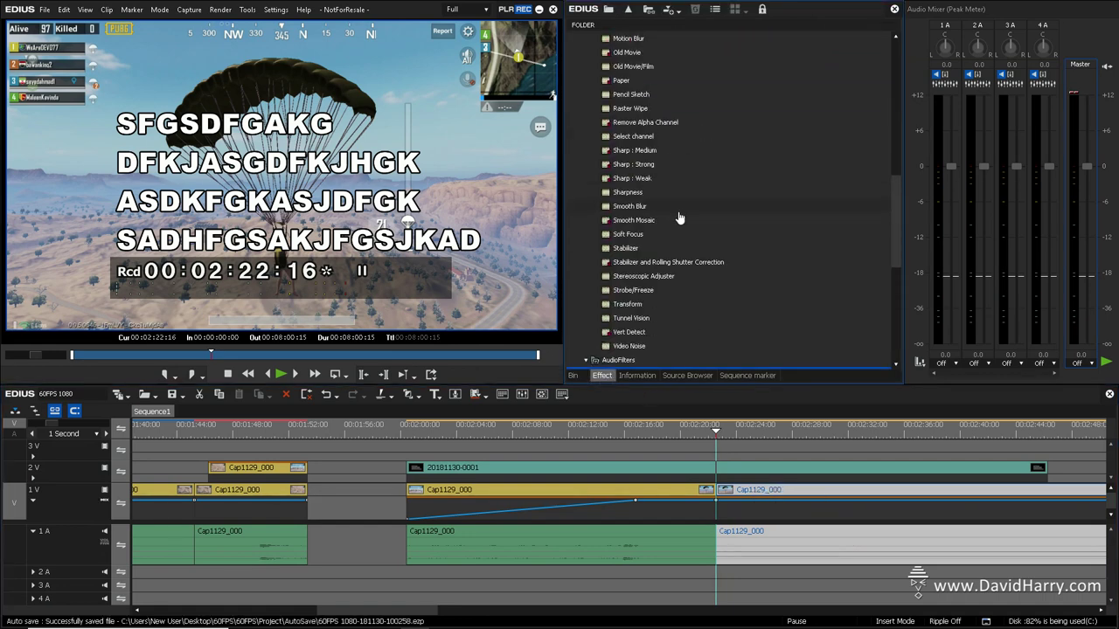
{"action": "left_click_drag", "start_coordinate": [662, 210], "coordinate": [752, 489]}
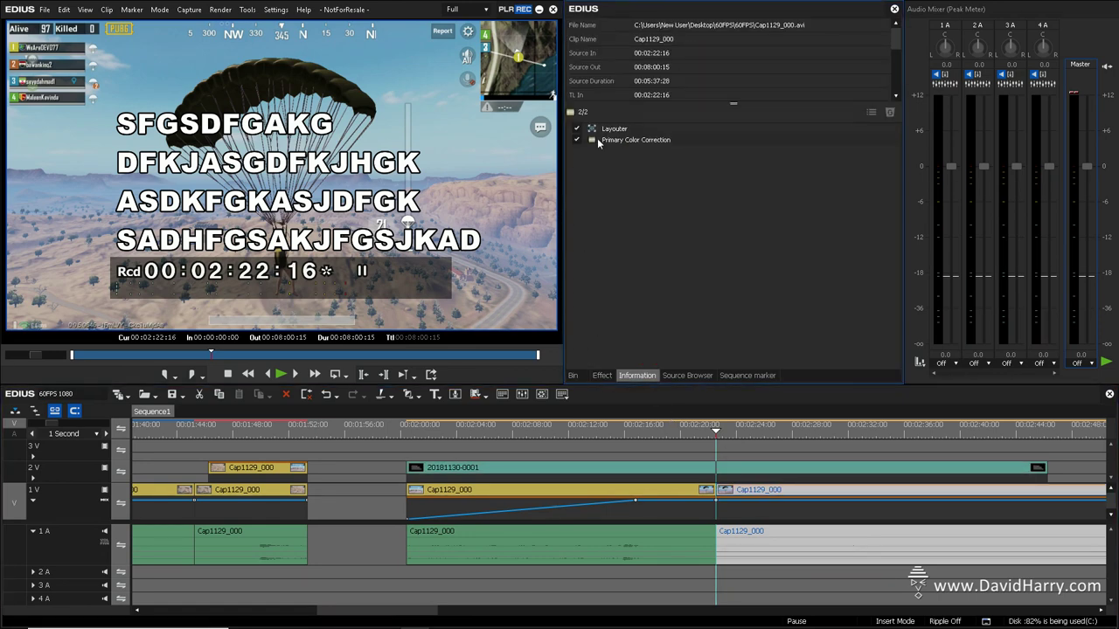
Step: Set the Primary Color Correction to exposure 100, temperature -100, lift -74, gamma 100, gain -99 and saturation 100
{"action": "double_click", "coordinate": [597, 140]}
{"action": "left_click_drag", "start_coordinate": [985, 99], "coordinate": [1025, 99]}
{"action": "left_click_drag", "start_coordinate": [985, 130], "coordinate": [944, 129]}
{"action": "left_click_drag", "start_coordinate": [982, 174], "coordinate": [955, 174]}
{"action": "left_click_drag", "start_coordinate": [1004, 252], "coordinate": [1025, 247]}
{"action": "left_click_drag", "start_coordinate": [985, 320], "coordinate": [987, 350]}
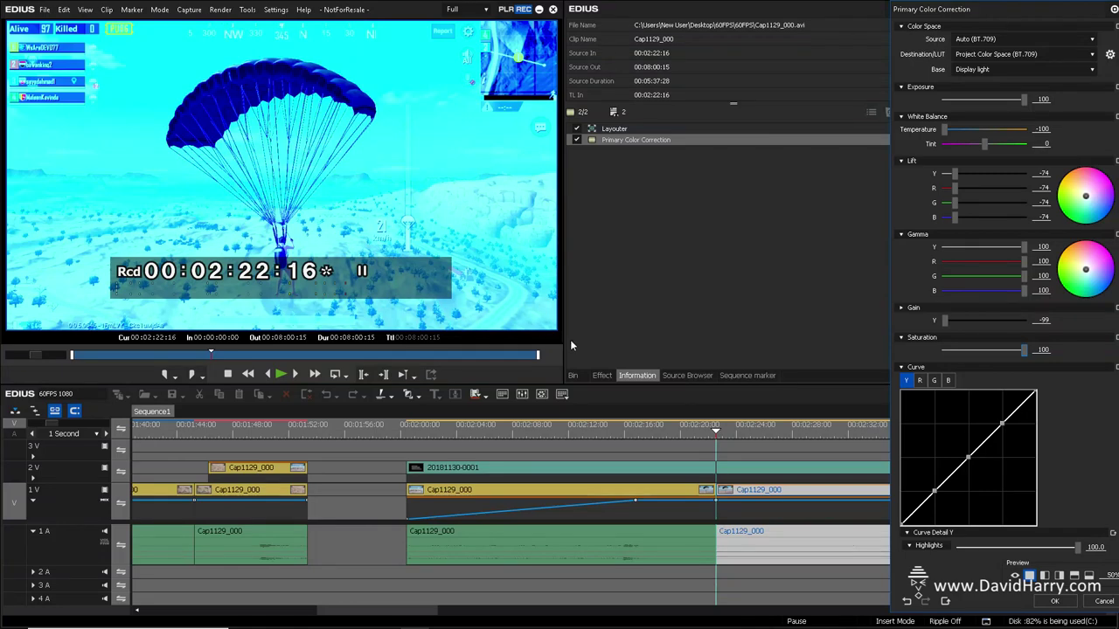
{"action": "left_click", "coordinate": [1055, 602]}
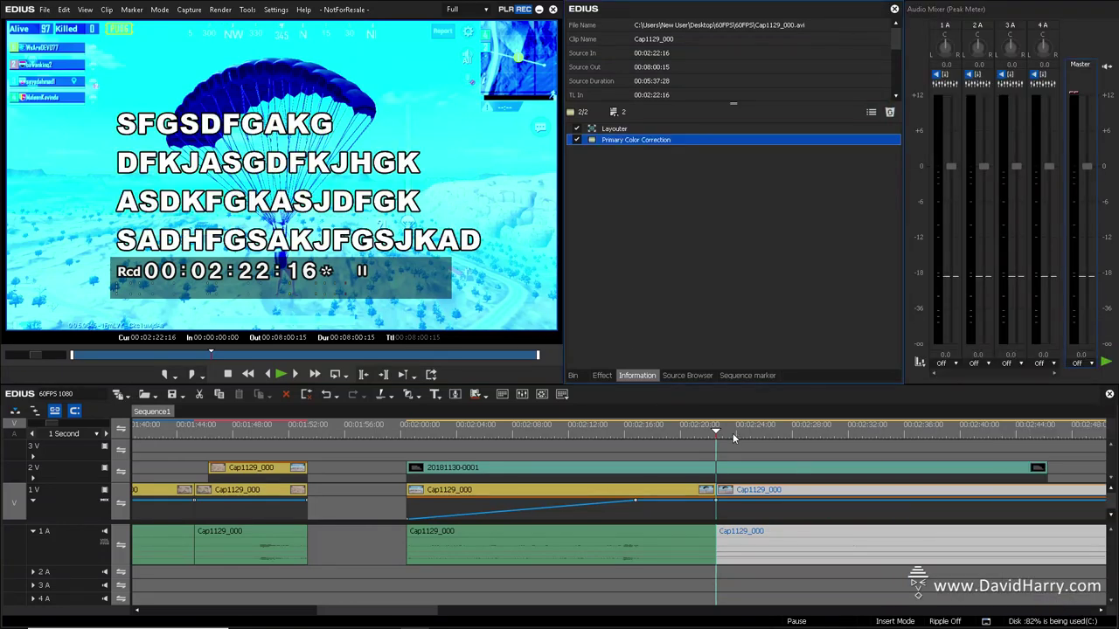
Step: Mute video track 2V and play the color-corrected clip from 00:02:22:16, stopping at 00:02:27:22
{"action": "left_click", "coordinate": [103, 469]}
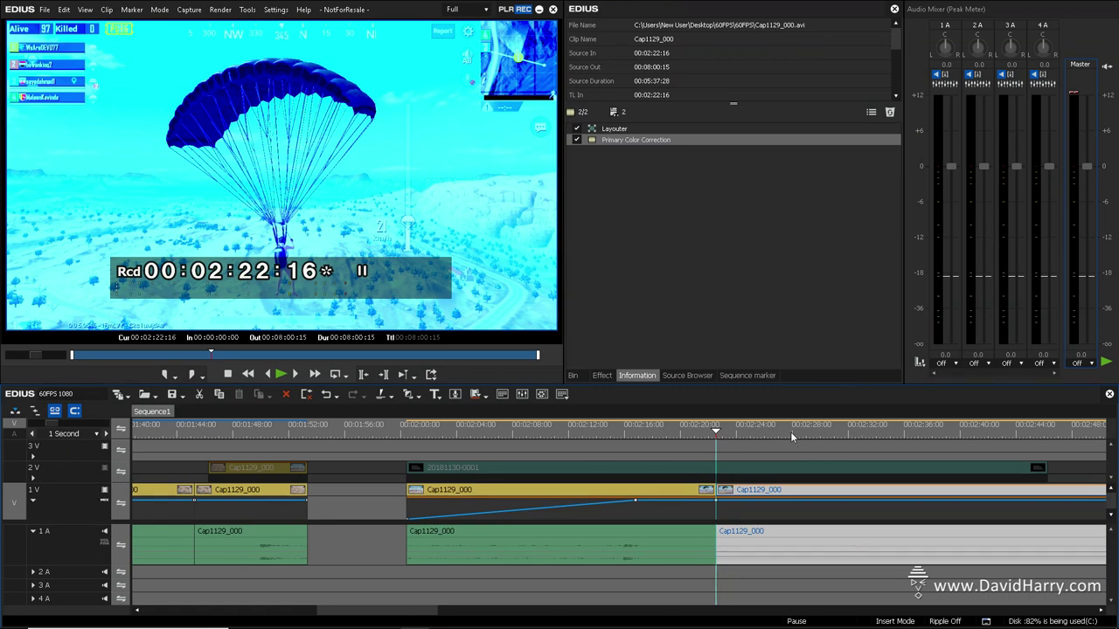
{"action": "left_click_drag", "start_coordinate": [791, 436], "coordinate": [716, 442]}
{"action": "key", "text": "space"}
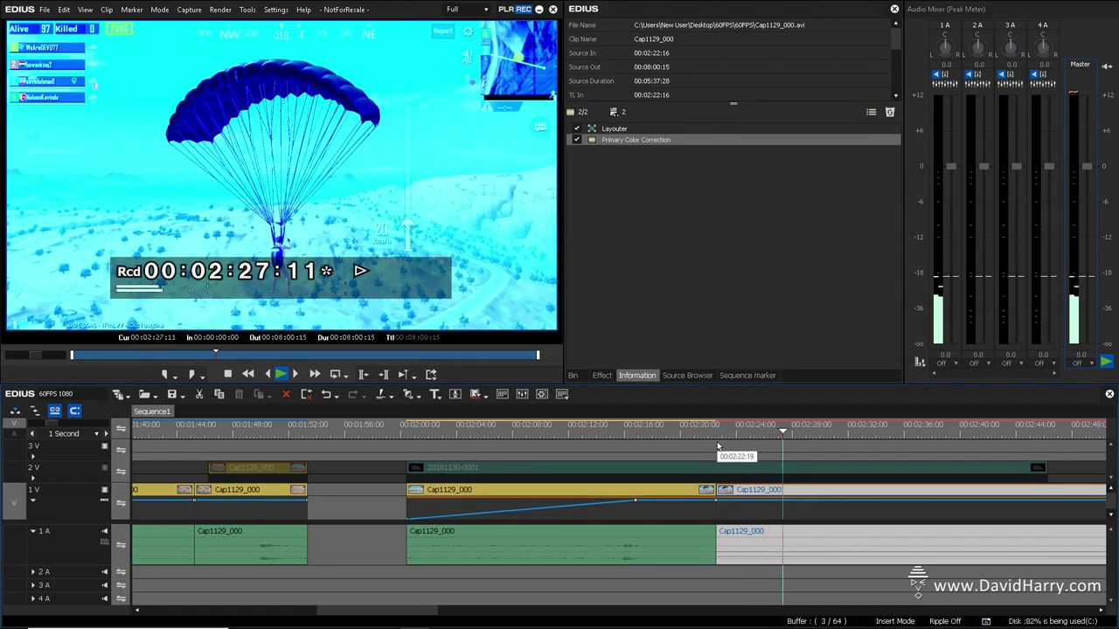
{"action": "key", "text": "space"}
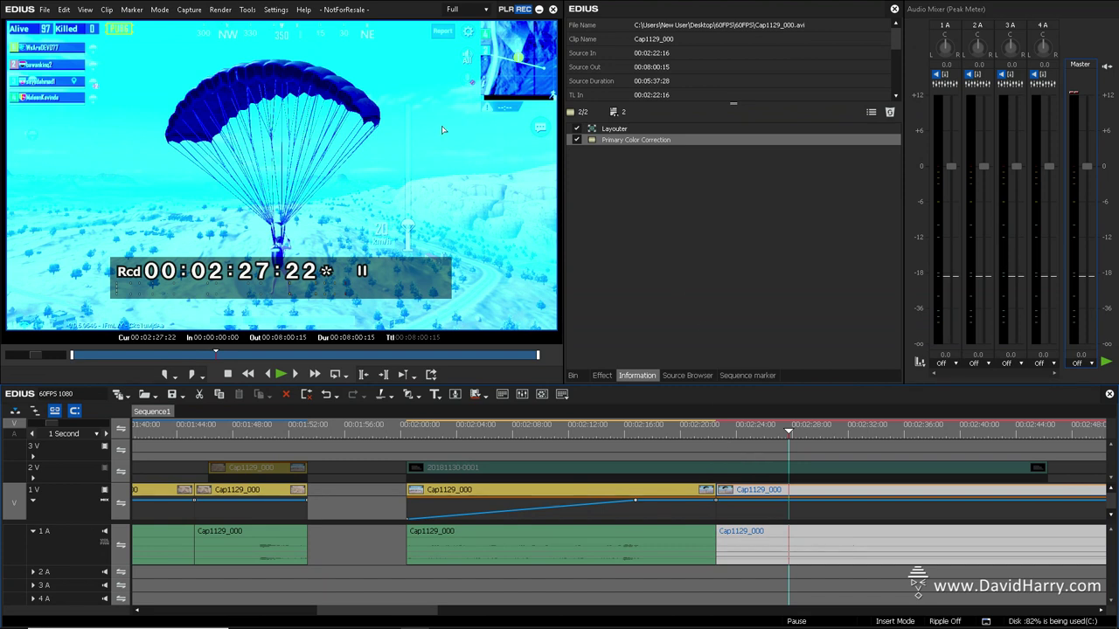
Step: Set the preview quality to Full 8bit and play the color-corrected clip from 00:02:22:16 to 00:02:24:22
{"action": "left_click", "coordinate": [485, 10]}
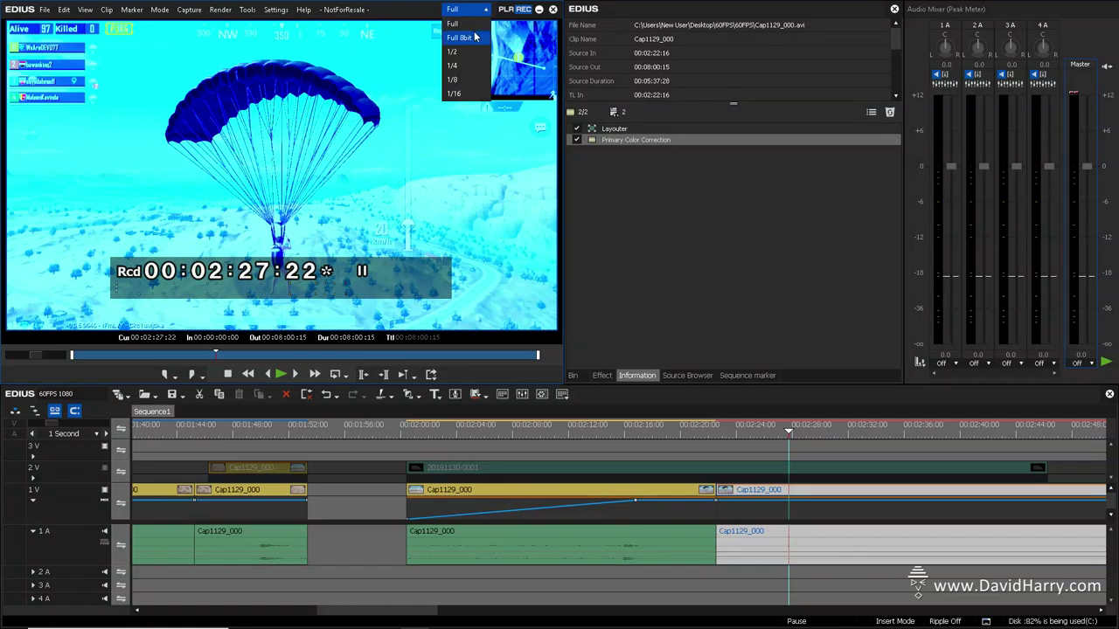
{"action": "left_click", "coordinate": [469, 39]}
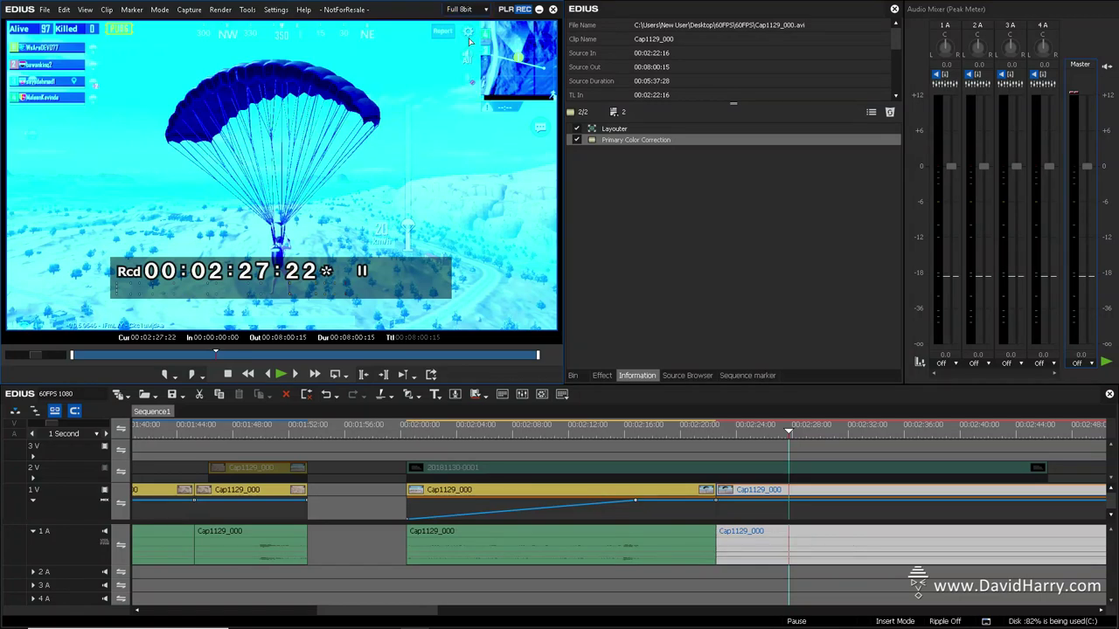
{"action": "left_click", "coordinate": [715, 433]}
{"action": "key", "text": "space"}
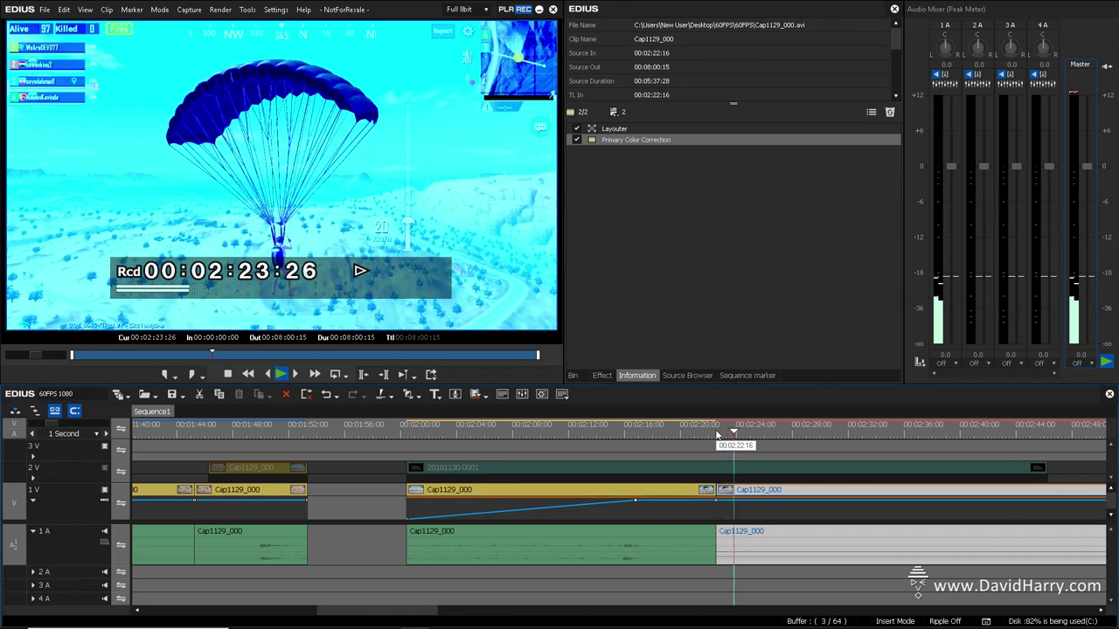
{"action": "key", "text": "space"}
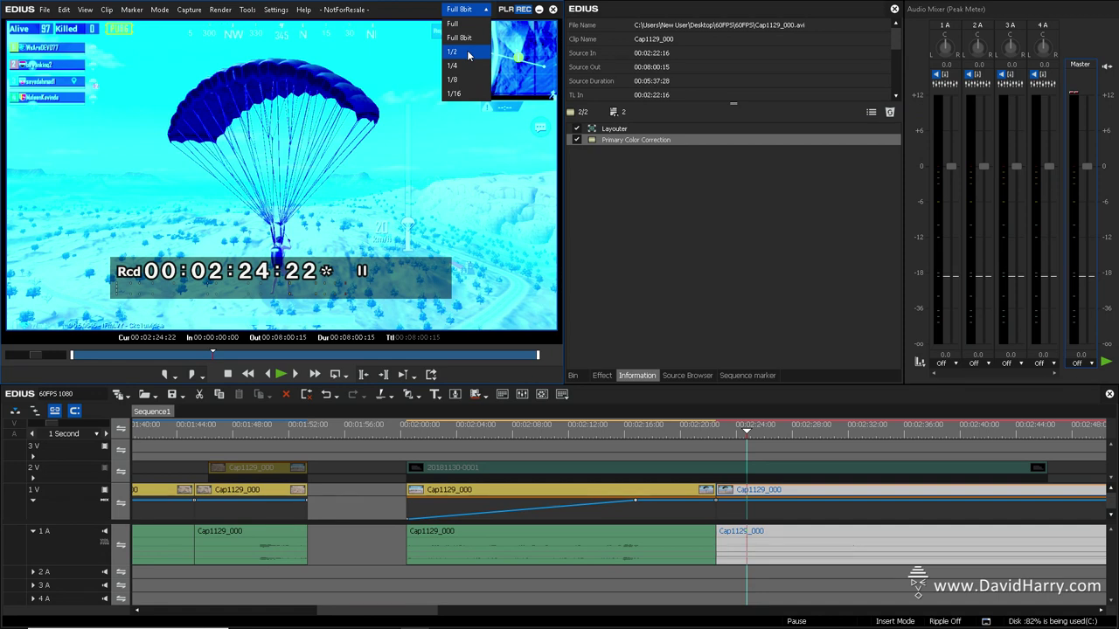
Step: Set the preview quality to 1/2 and play the color-corrected clip again from 00:02:22:16
{"action": "left_click", "coordinate": [468, 52]}
{"action": "left_click", "coordinate": [715, 427]}
{"action": "key", "text": "space"}
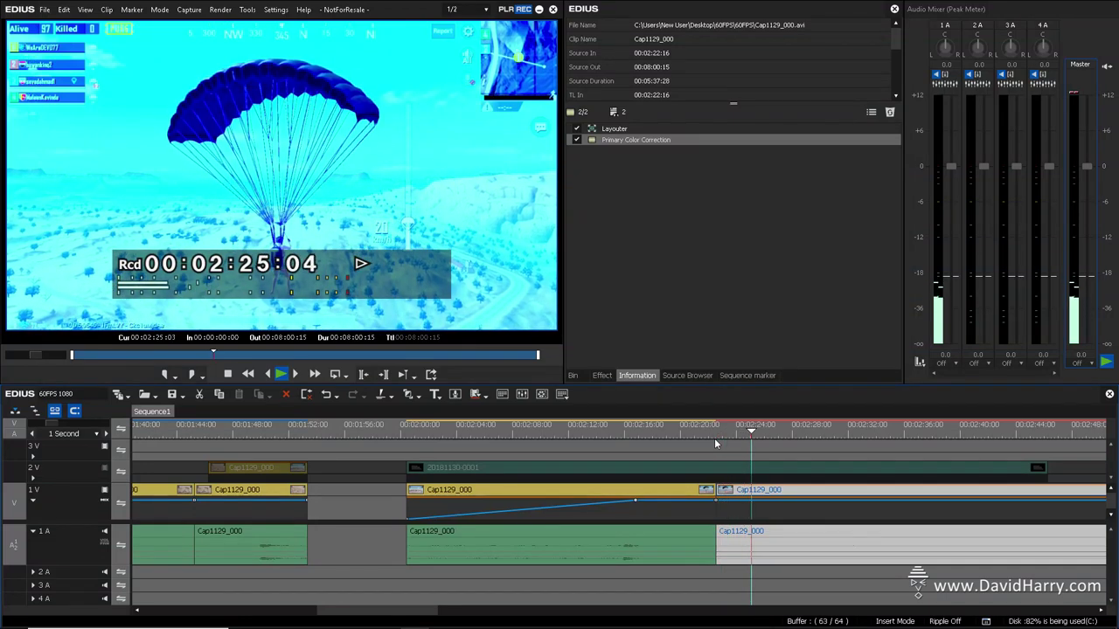
Step: Bring up Task Manager and check EDIUS's CPU use during half-quality playback, replaying from about 00:02:24 until 00:02:32:13
{"action": "mouse_move", "coordinate": [676, 618]}
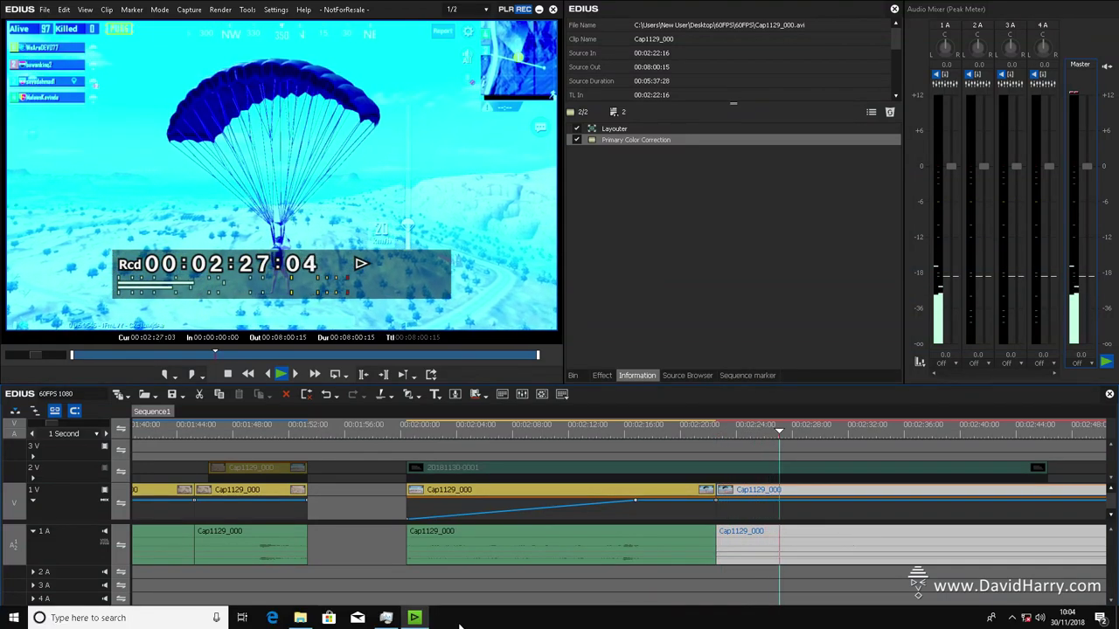
{"action": "left_click", "coordinate": [387, 618]}
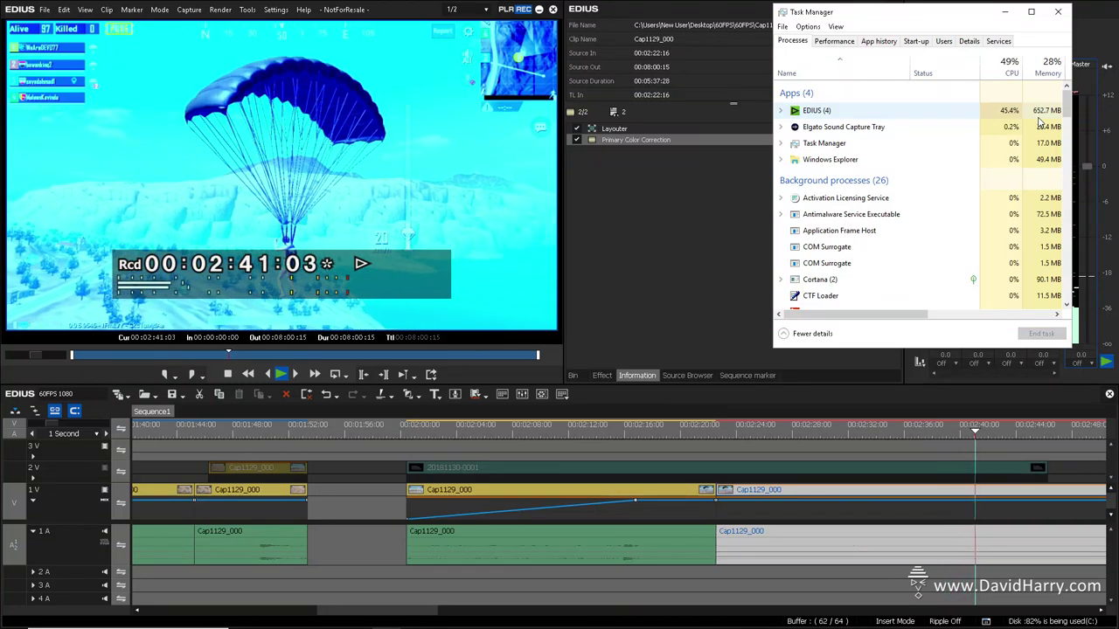
{"action": "left_click", "coordinate": [661, 196]}
{"action": "key", "text": "space"}
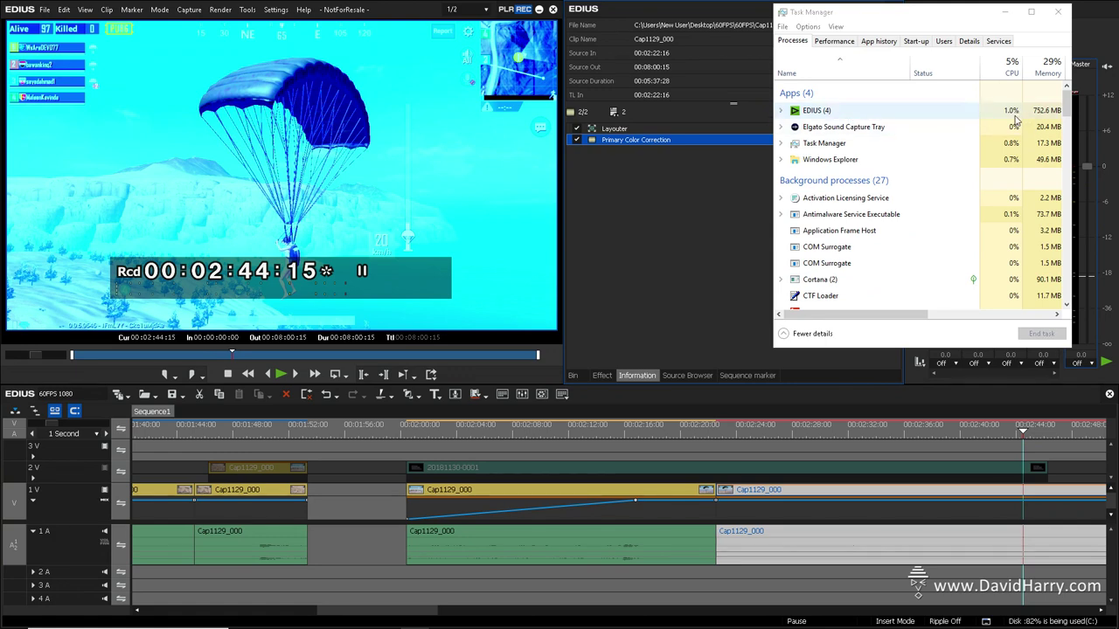
{"action": "left_click", "coordinate": [740, 434]}
{"action": "key", "text": "space"}
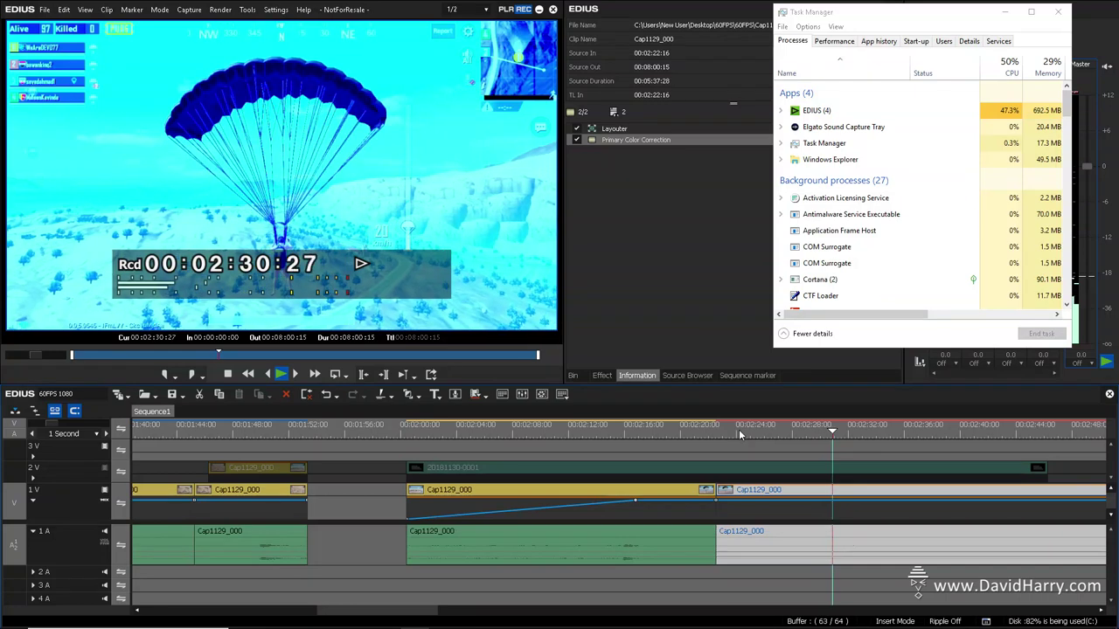
{"action": "key", "text": "space"}
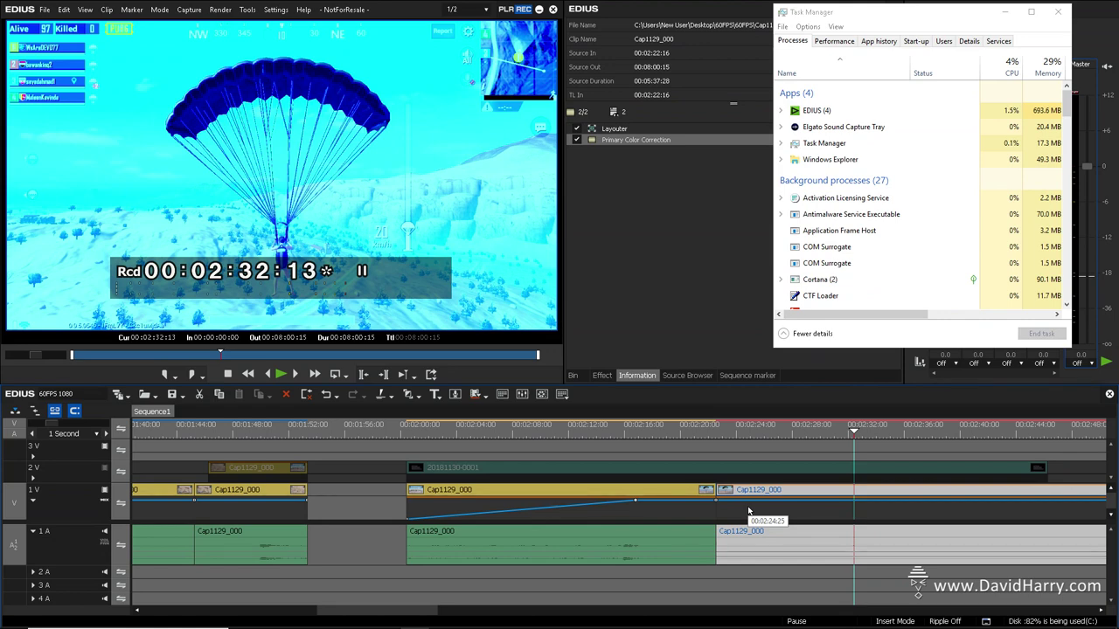
Step: Return the preview quality to Full and check the CPU use while playing from 00:02:22:16 to 00:02:33:19
{"action": "left_click", "coordinate": [759, 431]}
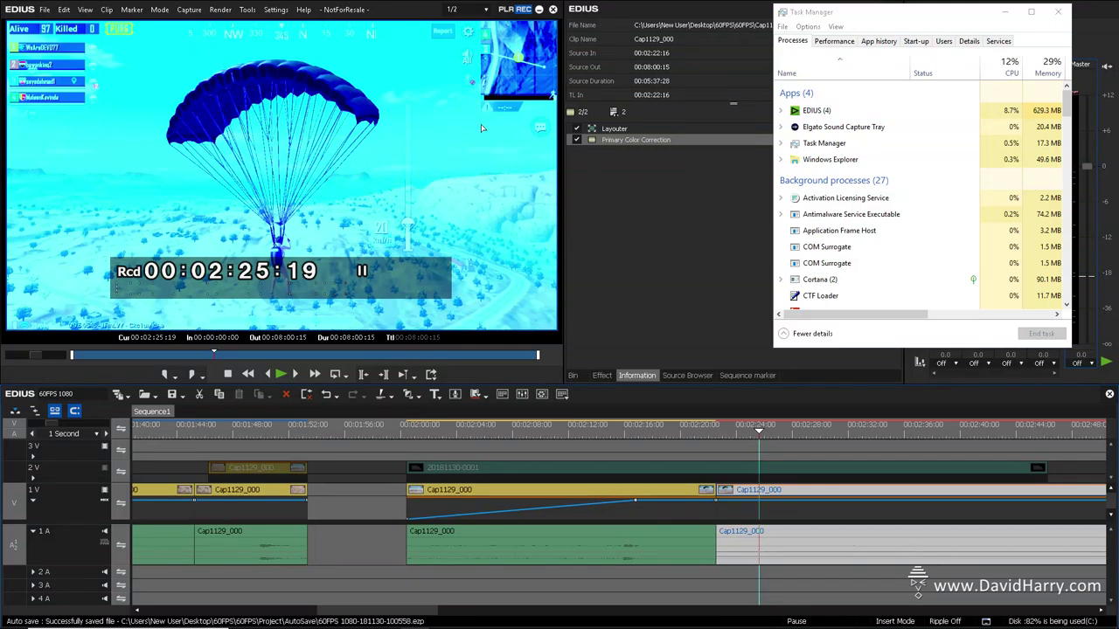
{"action": "left_click", "coordinate": [485, 10]}
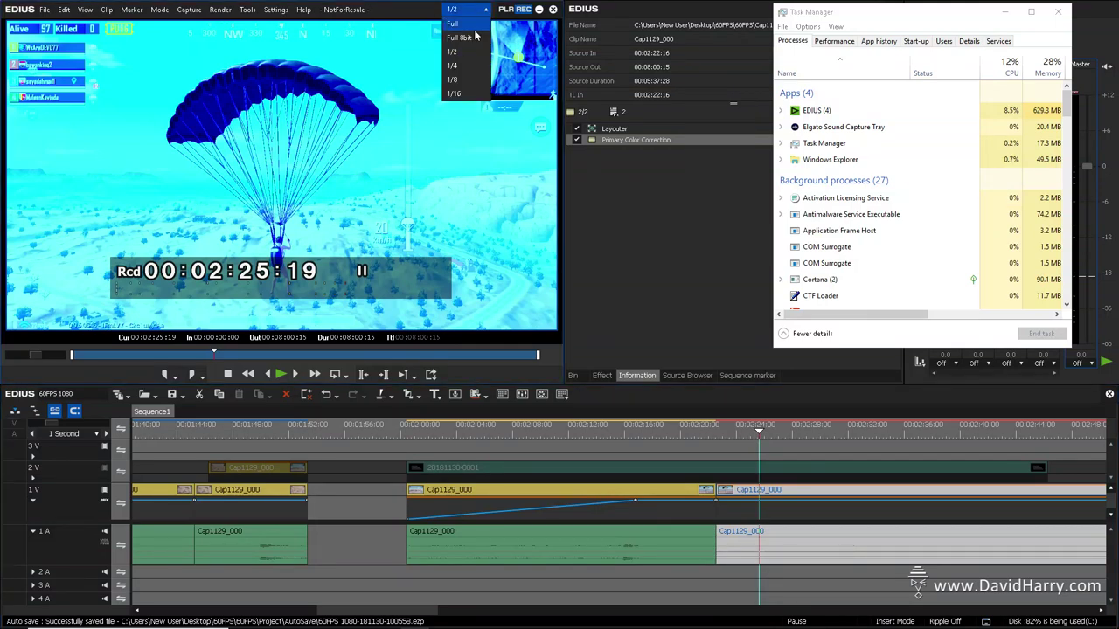
{"action": "left_click", "coordinate": [463, 25]}
{"action": "left_click", "coordinate": [716, 431]}
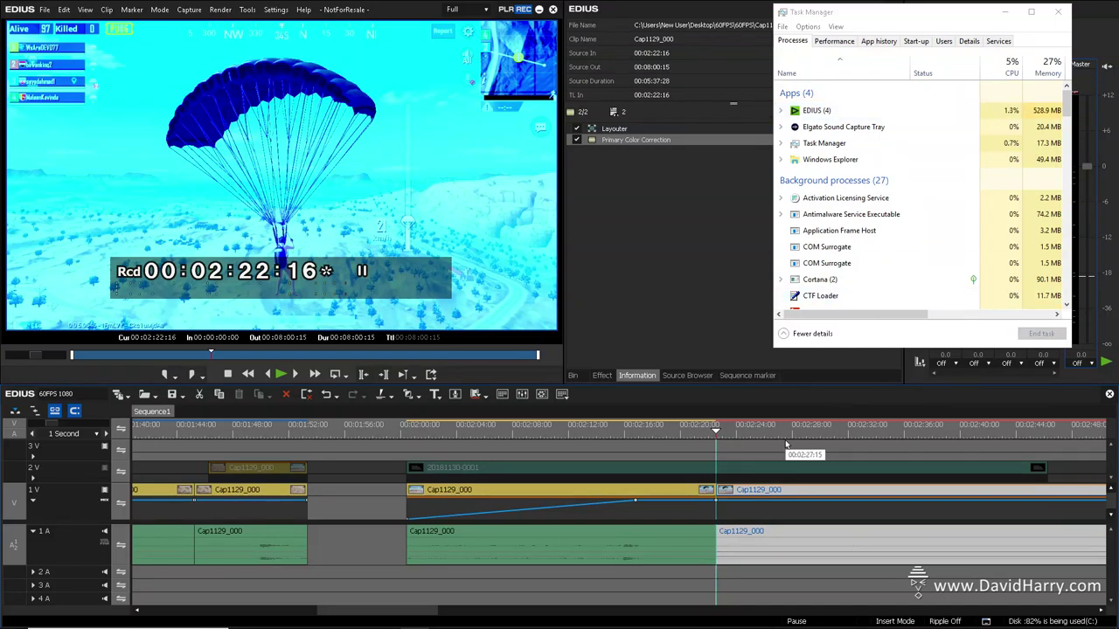
{"action": "key", "text": "space"}
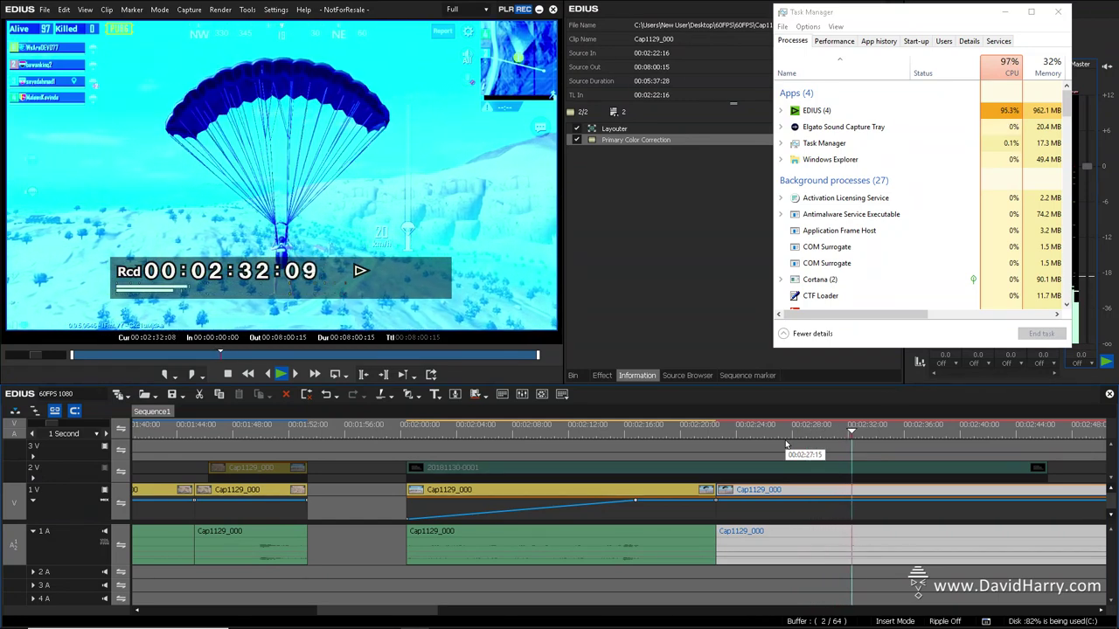
{"action": "key", "text": "space"}
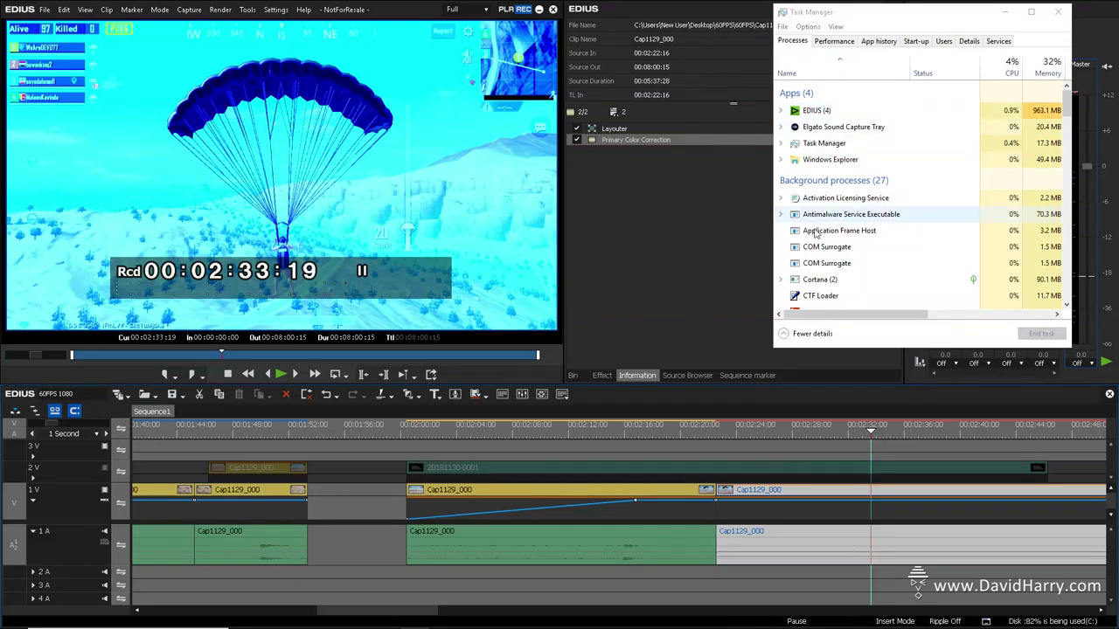
Step: Scrub the playhead to 00:02:12:15 on the faded clip and dismiss the virus protection notice along with its Security Centre window
{"action": "left_click", "coordinate": [595, 432]}
{"action": "left_click_drag", "start_coordinate": [595, 432], "coordinate": [617, 498]}
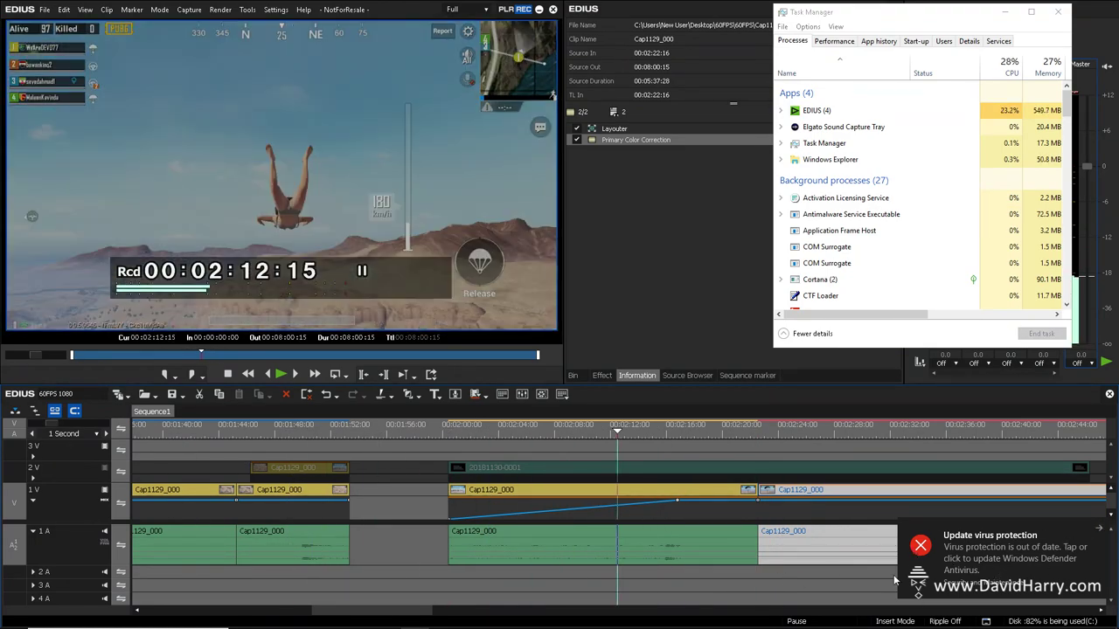
{"action": "left_click", "coordinate": [924, 549]}
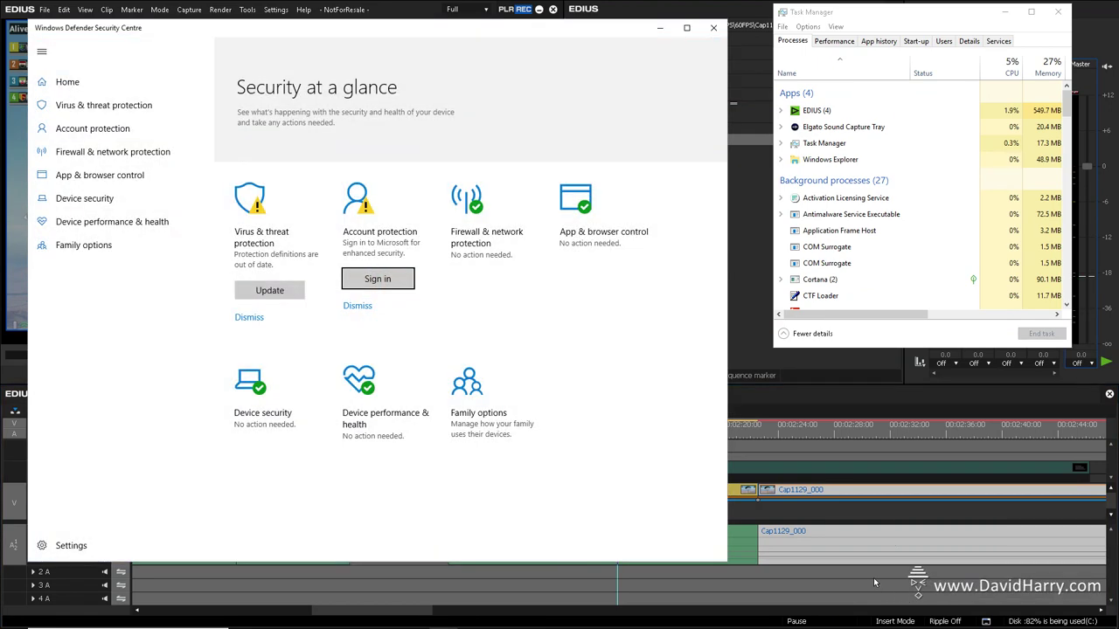
{"action": "left_click", "coordinate": [713, 29]}
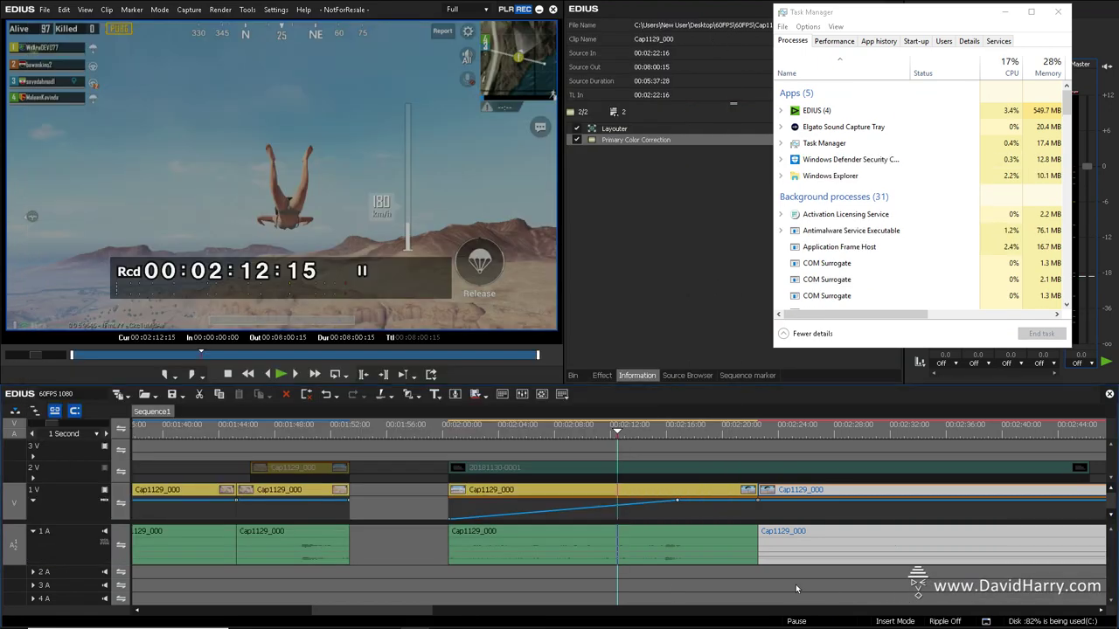
Step: Scrub back and forth across the color-corrected clip, the faded clip and the earlier cuts, stopping at 00:01:43:00
{"action": "left_click", "coordinate": [784, 427]}
{"action": "left_click", "coordinate": [622, 434]}
{"action": "left_click_drag", "start_coordinate": [591, 433], "coordinate": [677, 428]}
{"action": "left_click", "coordinate": [162, 524]}
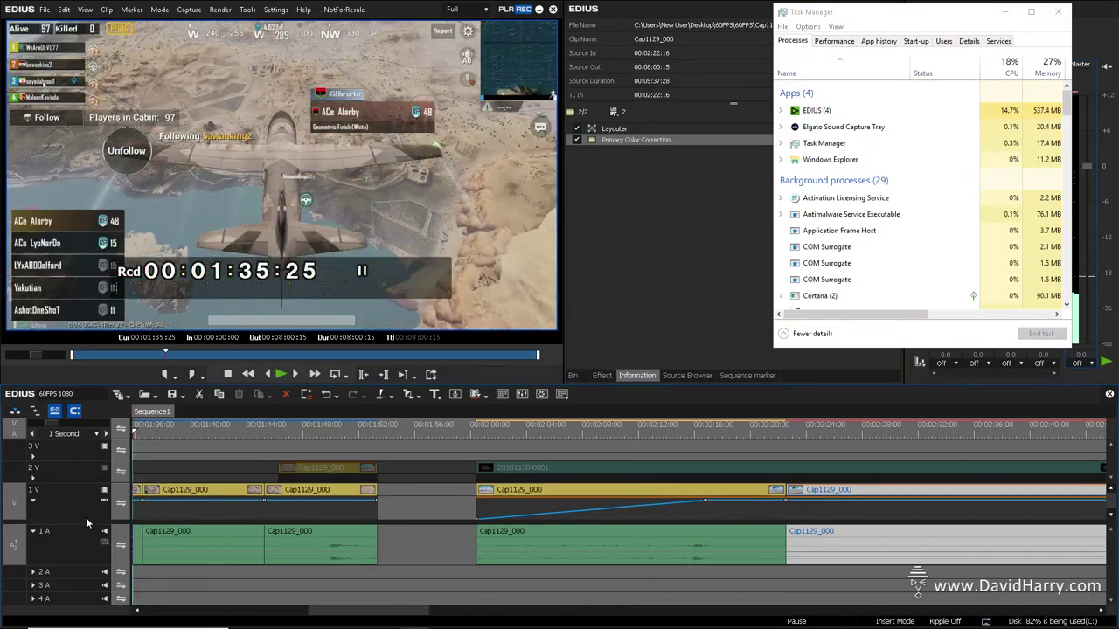
{"action": "left_click", "coordinate": [879, 525]}
{"action": "left_click", "coordinate": [706, 529]}
{"action": "left_click", "coordinate": [895, 537]}
{"action": "left_click", "coordinate": [675, 525]}
{"action": "left_click", "coordinate": [598, 525]}
{"action": "left_click", "coordinate": [1084, 524]}
{"action": "left_click", "coordinate": [671, 500]}
{"action": "left_click", "coordinate": [738, 524]}
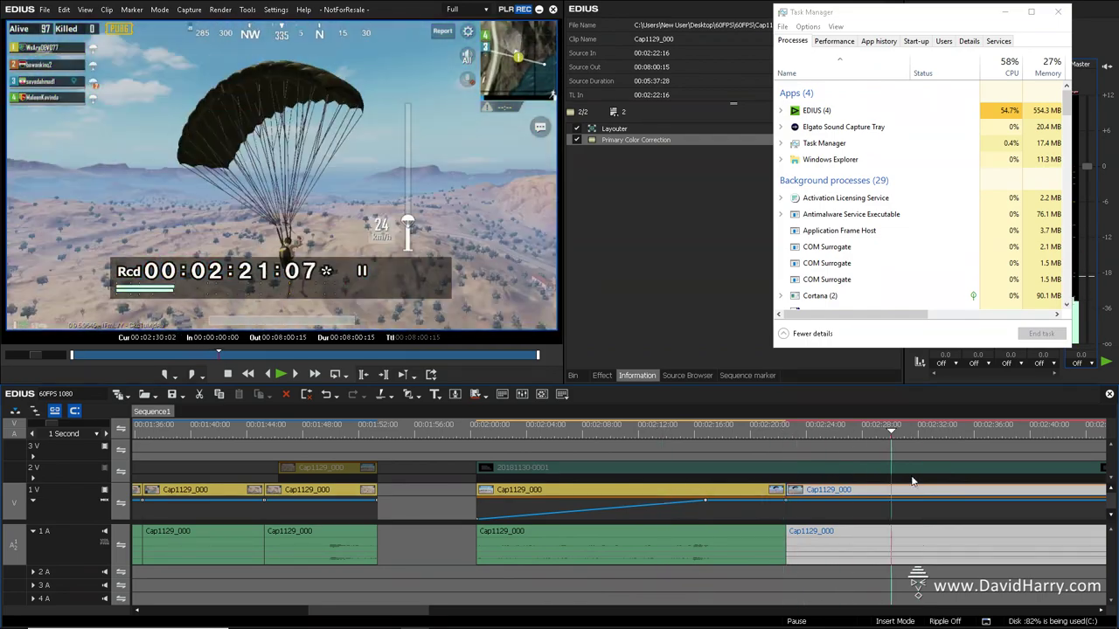
{"action": "left_click", "coordinate": [894, 524]}
{"action": "left_click", "coordinate": [892, 524]}
{"action": "left_click", "coordinate": [305, 531]}
{"action": "left_click_drag", "start_coordinate": [297, 530], "coordinate": [170, 494]}
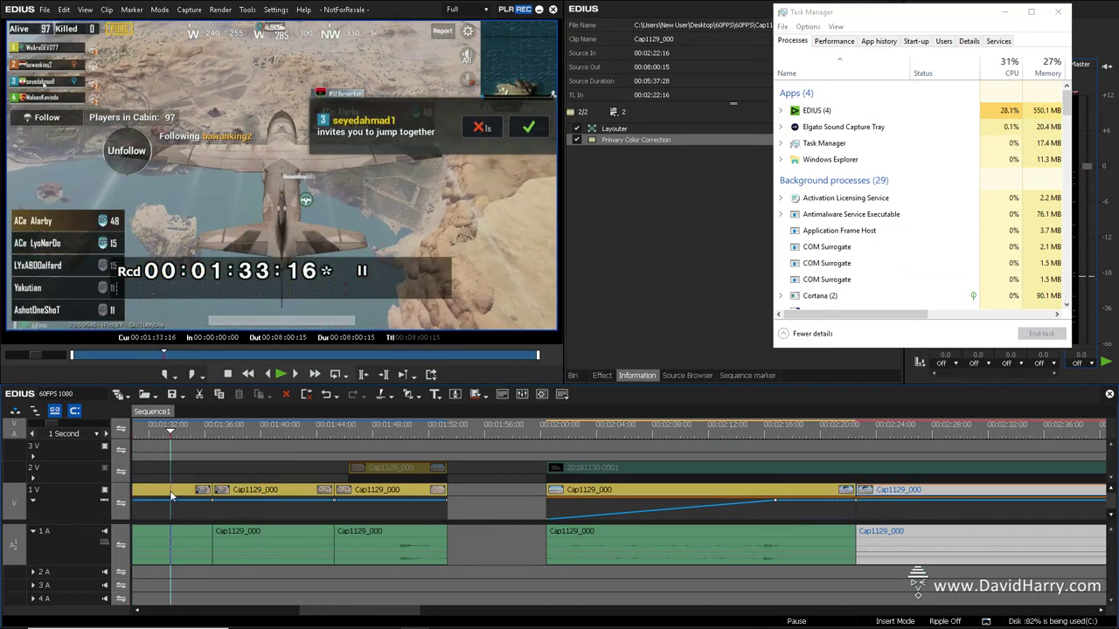
{"action": "left_click_drag", "start_coordinate": [170, 491], "coordinate": [304, 490]}
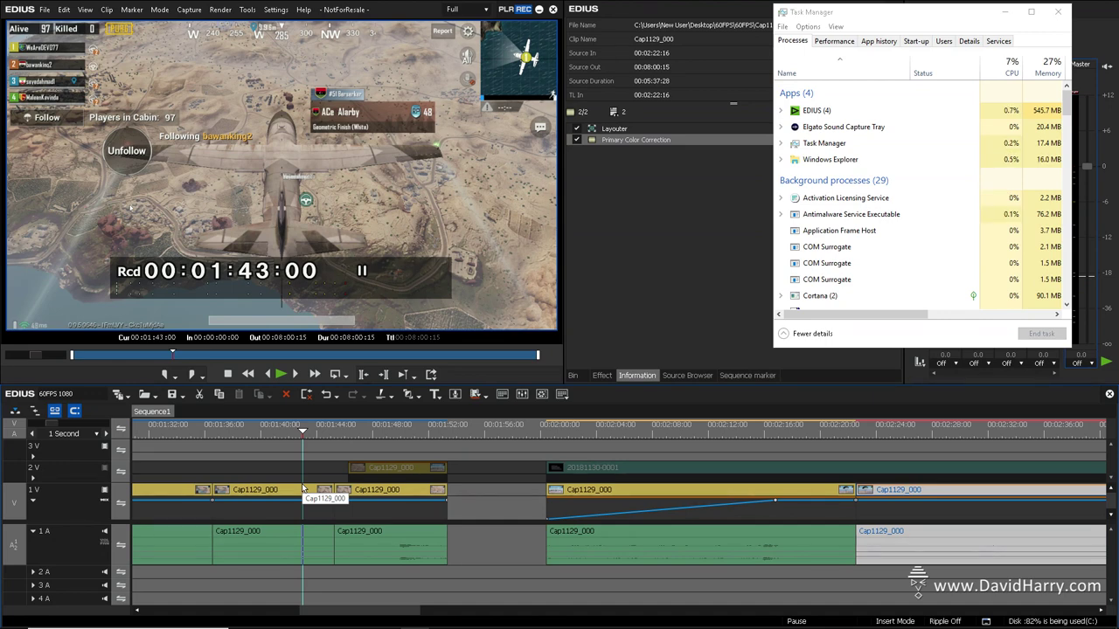
Step: Open the EDIUS project in the "HOW TO SETUP NVIDIA SHIELD TV WITH AN ANDROID PHONE OR TABLET" folder on New Volume (G:)
{"action": "key", "text": "super+d"}
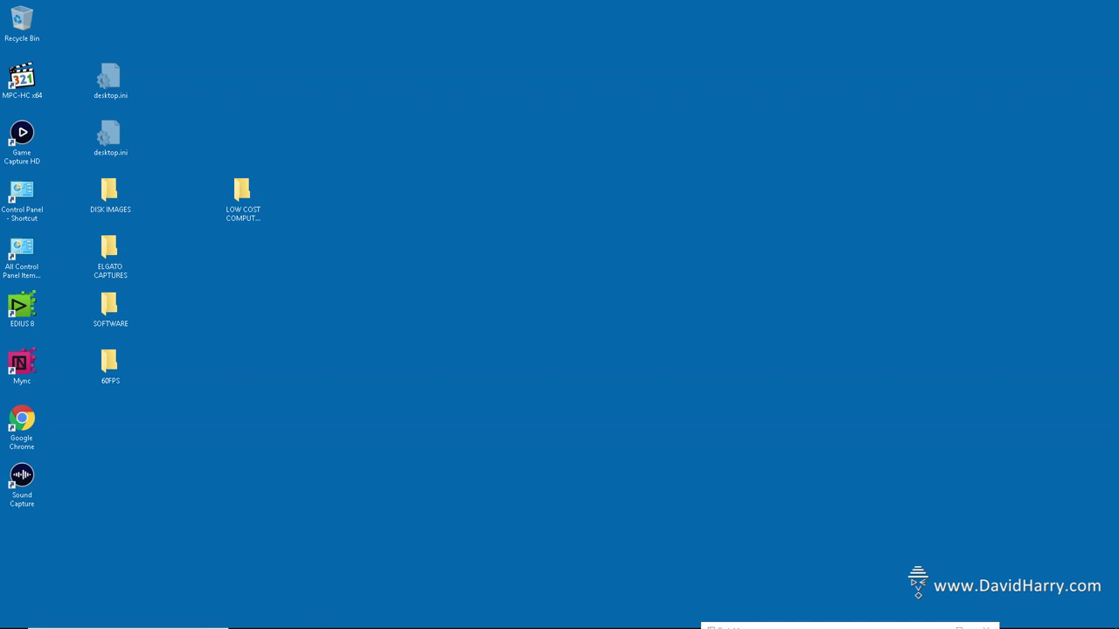
{"action": "mouse_move", "coordinate": [300, 624]}
{"action": "left_click", "coordinate": [302, 618]}
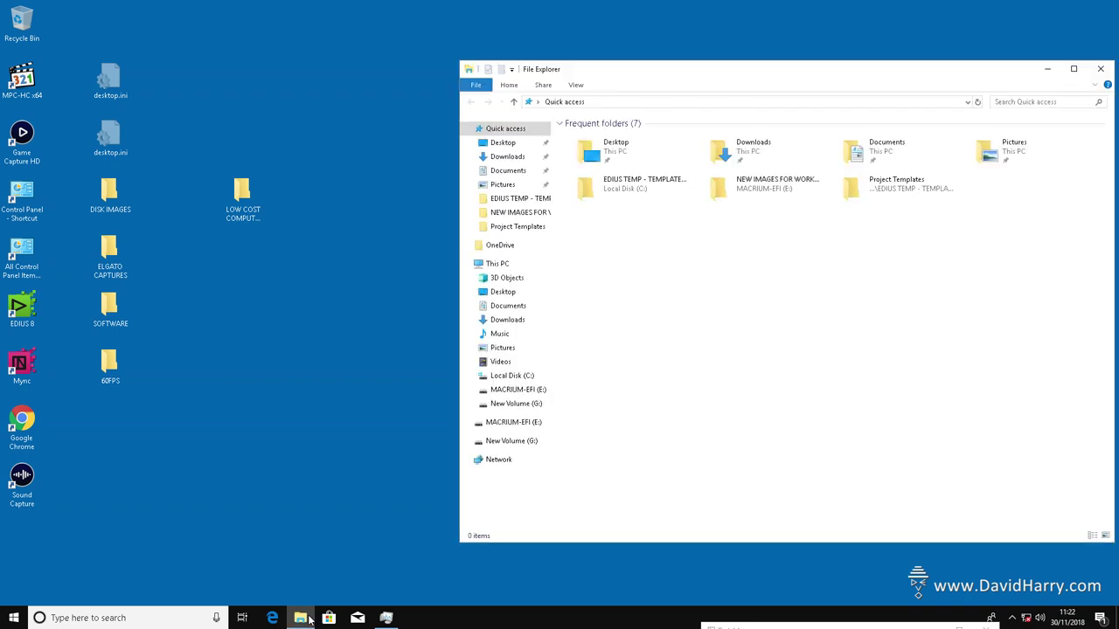
{"action": "left_click", "coordinate": [496, 264]}
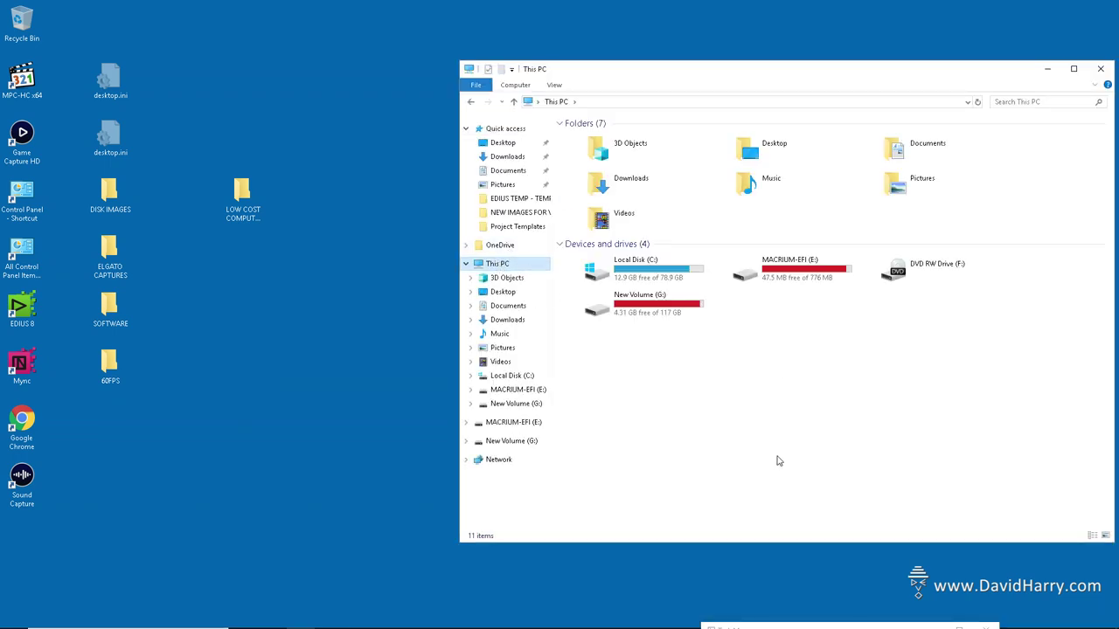
{"action": "double_click", "coordinate": [616, 319]}
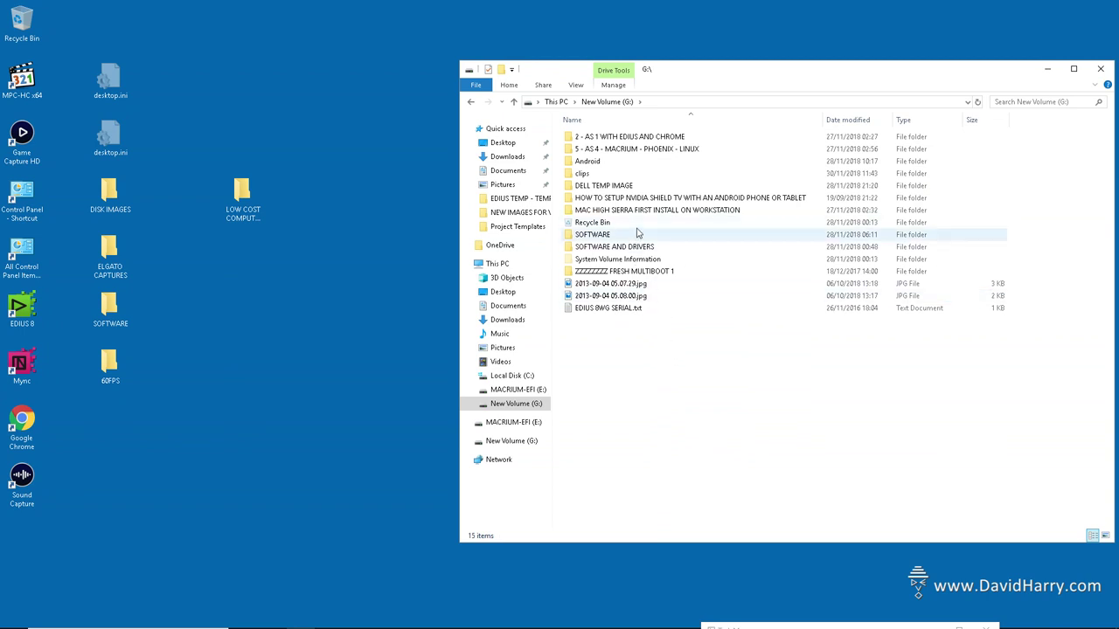
{"action": "double_click", "coordinate": [624, 199]}
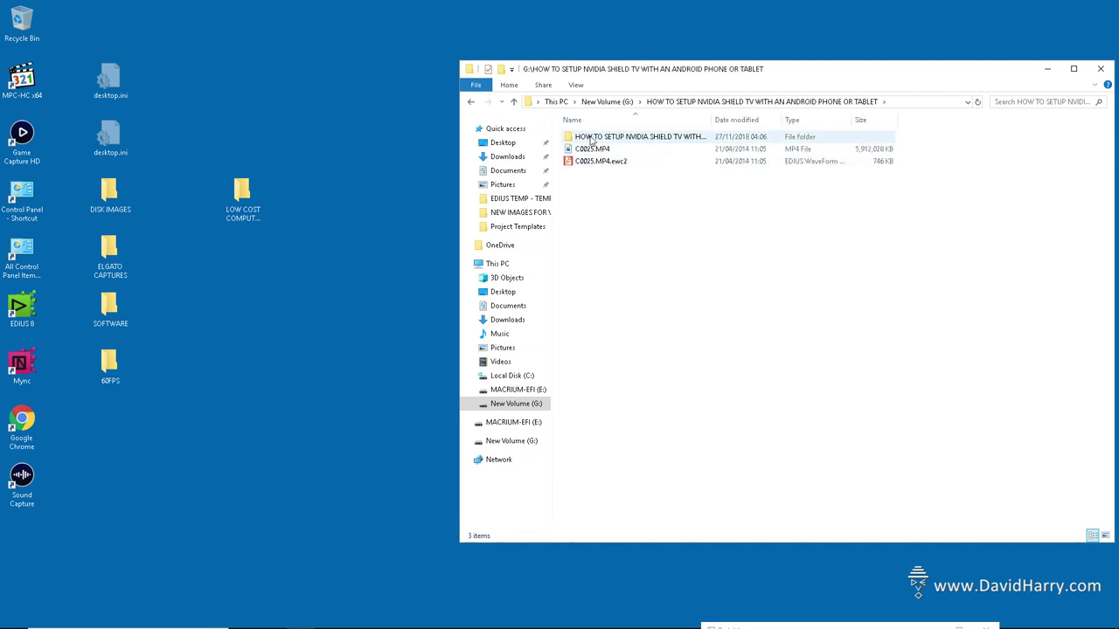
{"action": "double_click", "coordinate": [603, 137]}
{"action": "double_click", "coordinate": [590, 163]}
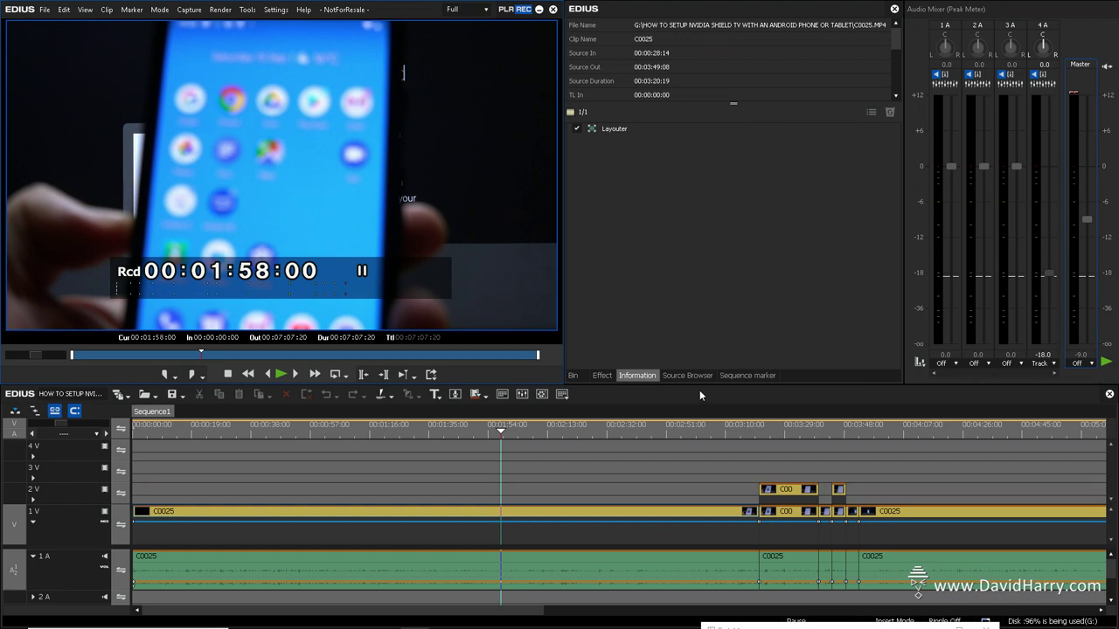
Step: Move the playhead to 00:02:17:01 and examine the video info in the properties of the first C0025 clip
{"action": "left_click", "coordinate": [561, 430]}
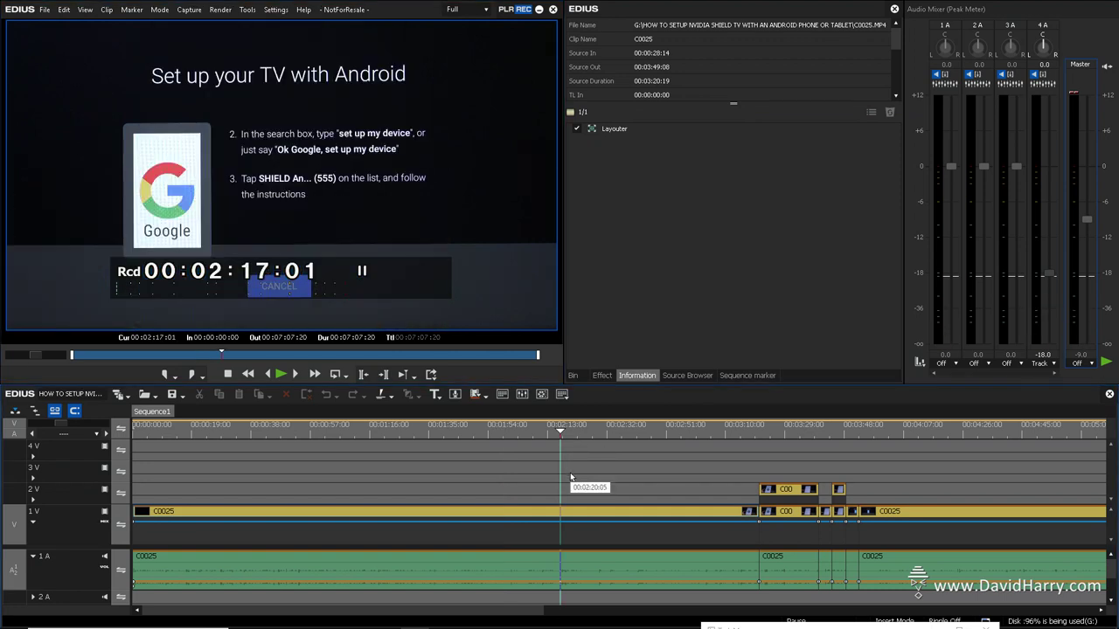
{"action": "right_click", "coordinate": [584, 514]}
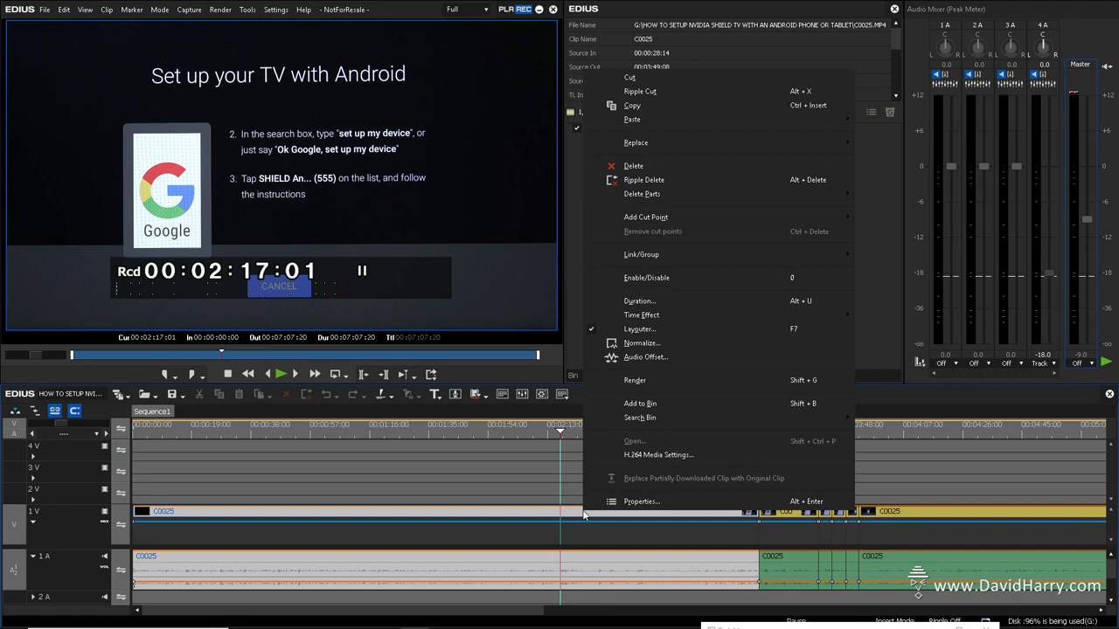
{"action": "left_click", "coordinate": [640, 501]}
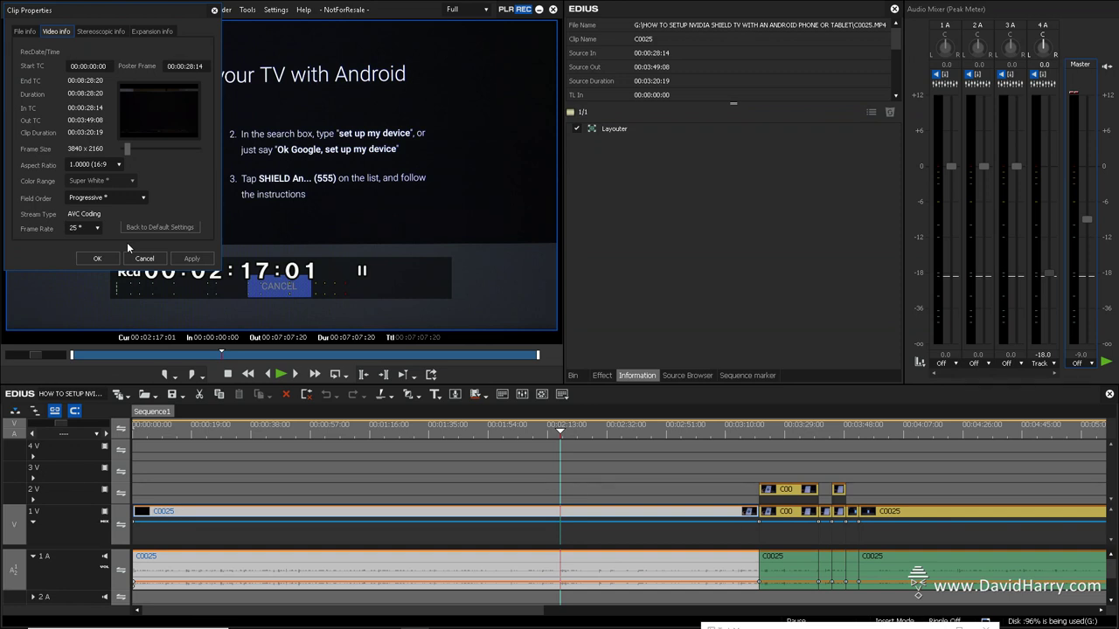
{"action": "left_click", "coordinate": [102, 260]}
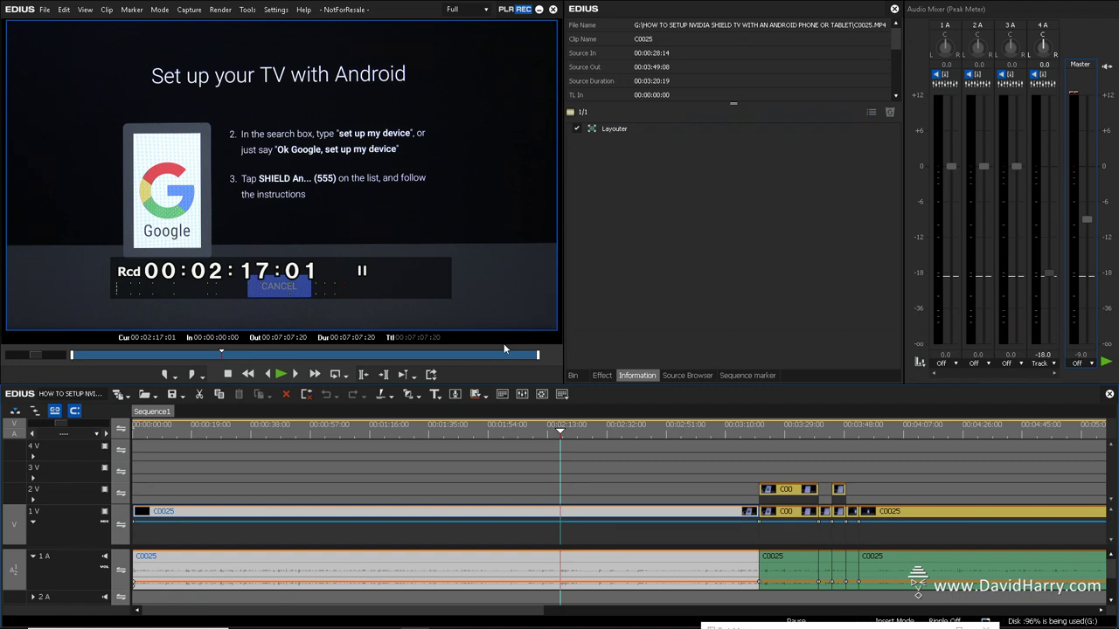
Step: Review the current project settings for frame size, frame rate, bit depth and render format
{"action": "left_click", "coordinate": [284, 13]}
{"action": "left_click", "coordinate": [300, 63]}
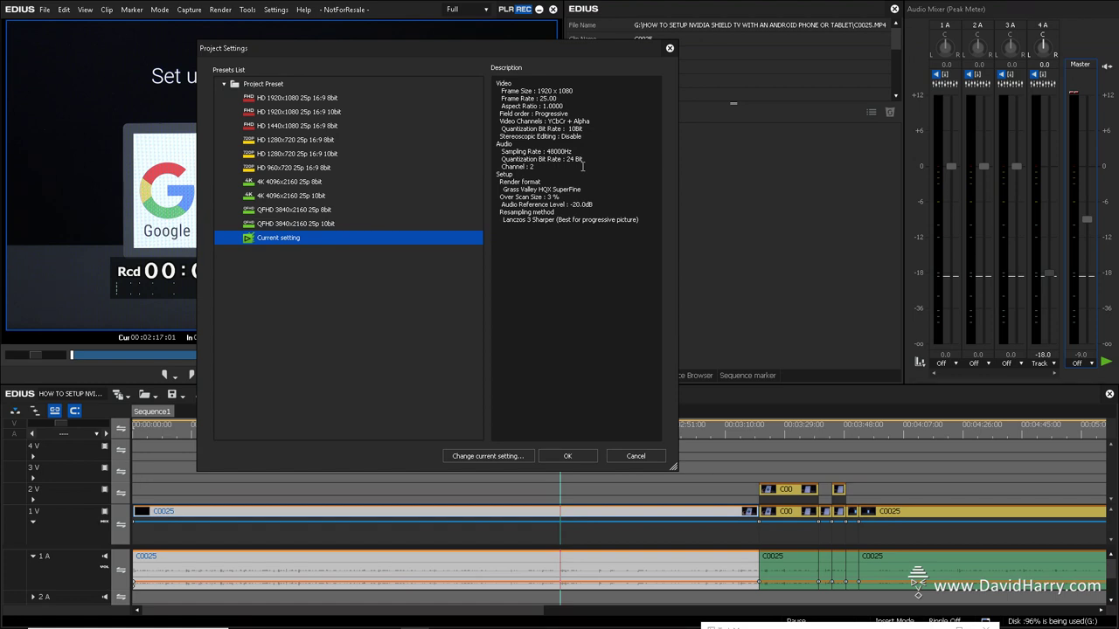
{"action": "left_click", "coordinate": [583, 456]}
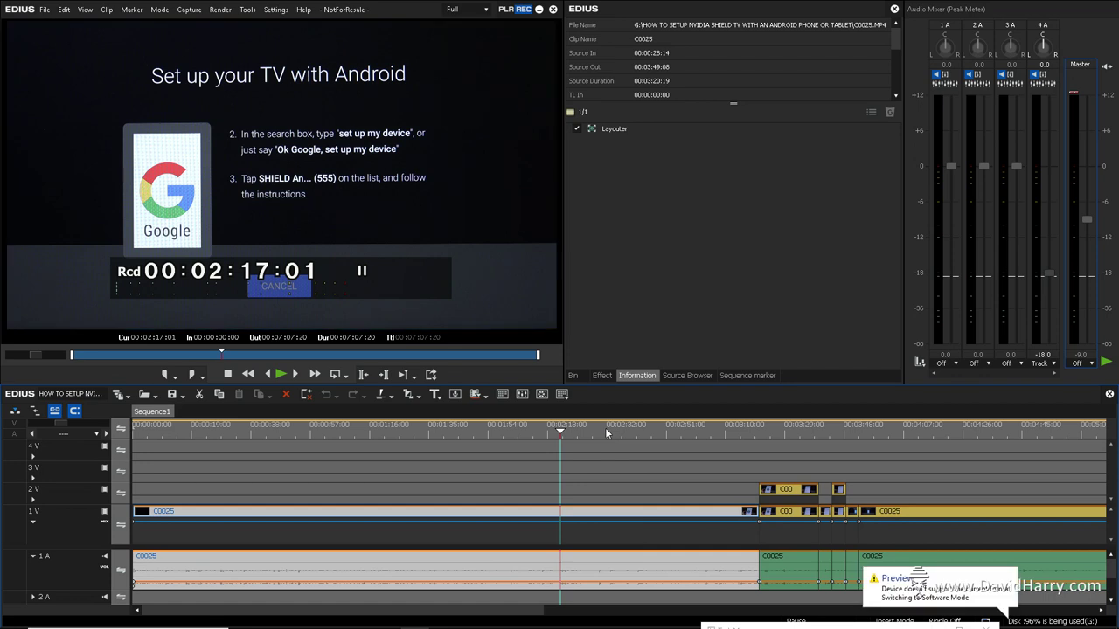
Step: Play the first C0025 clip from 00:02:33:11 to 00:02:39:21
{"action": "left_click", "coordinate": [611, 427]}
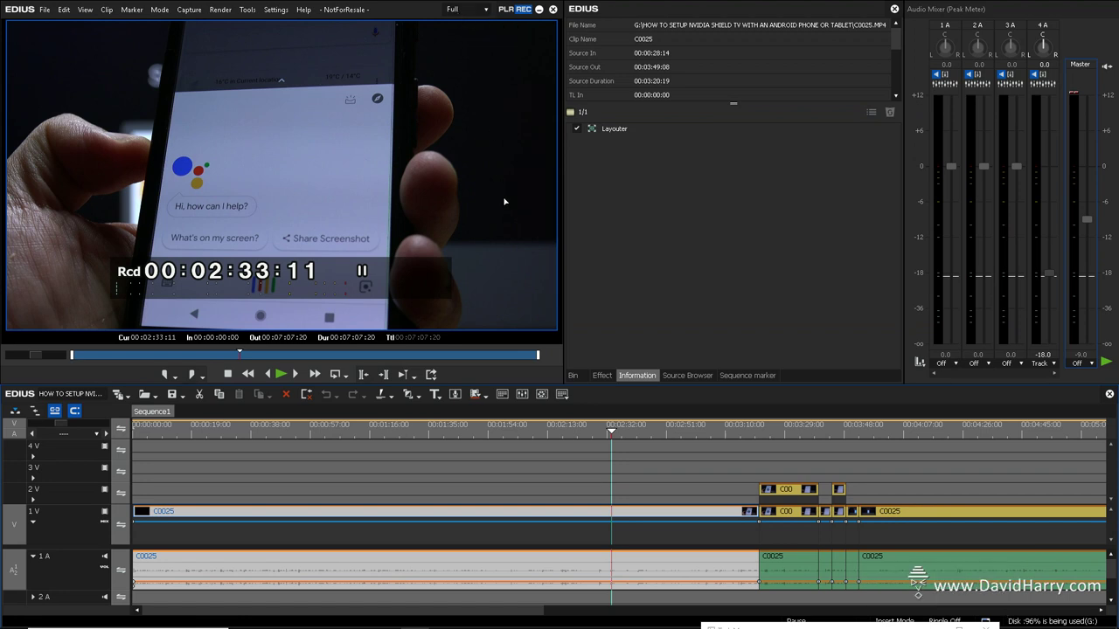
{"action": "key", "text": "space"}
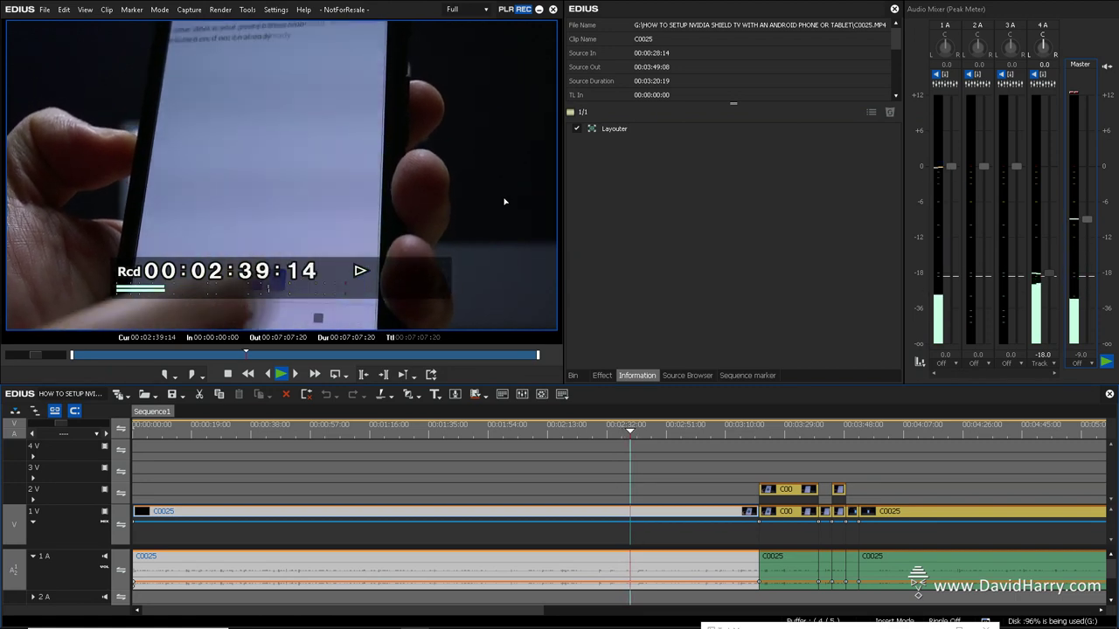
{"action": "key", "text": "space"}
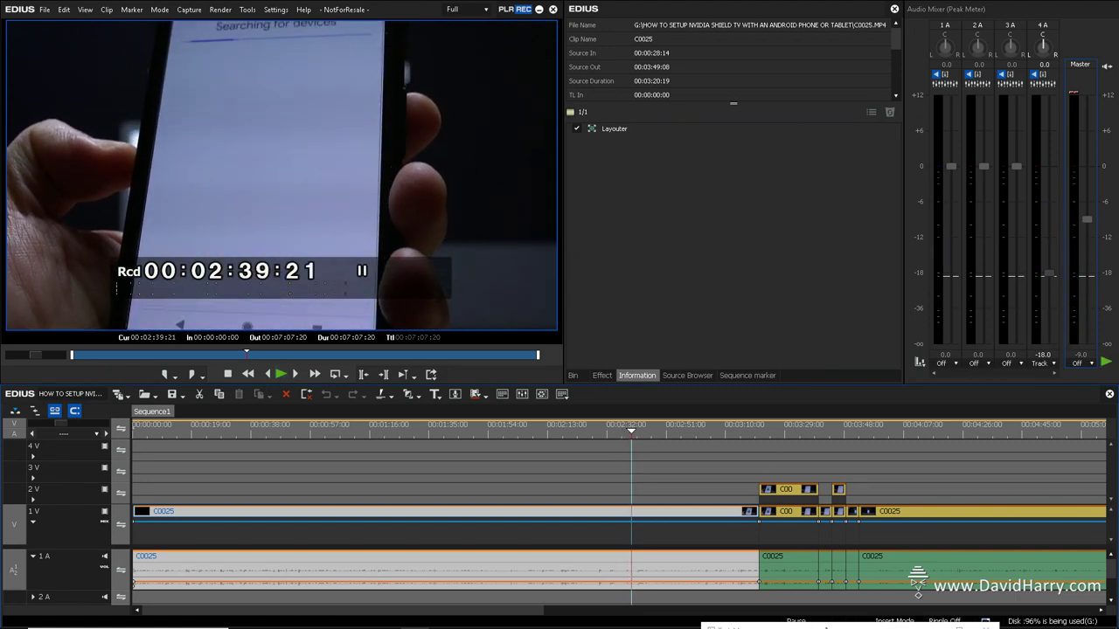
Step: Bring Task Manager into view and check EDIUS's CPU use while playing from 00:02:33:07 to 00:02:39:19
{"action": "left_click_drag", "start_coordinate": [791, 626], "coordinate": [63, 510]}
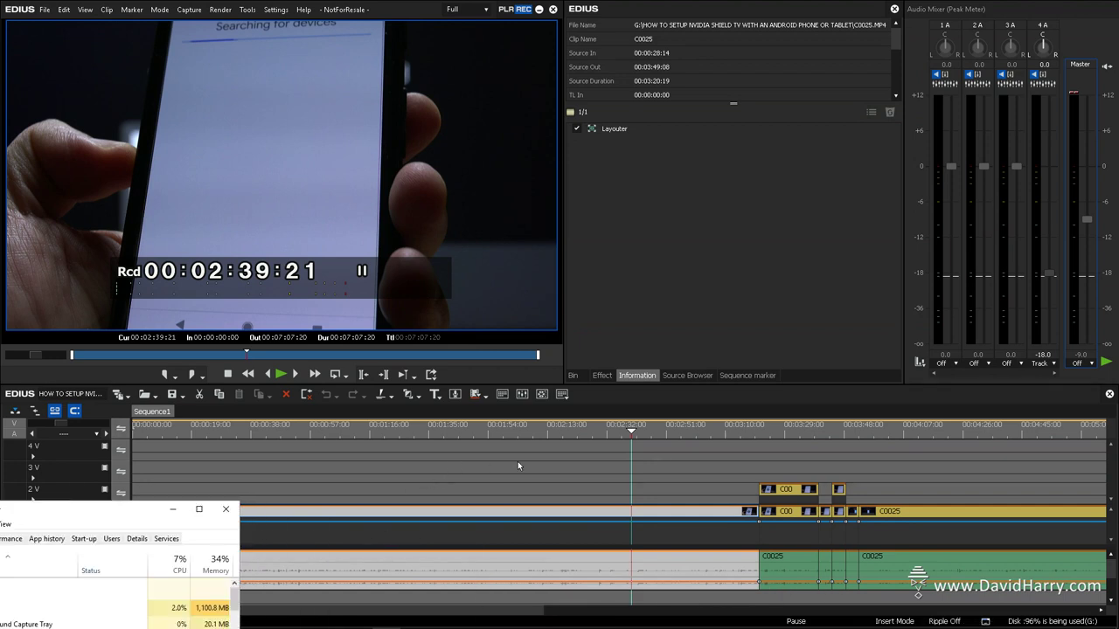
{"action": "left_click", "coordinate": [610, 431]}
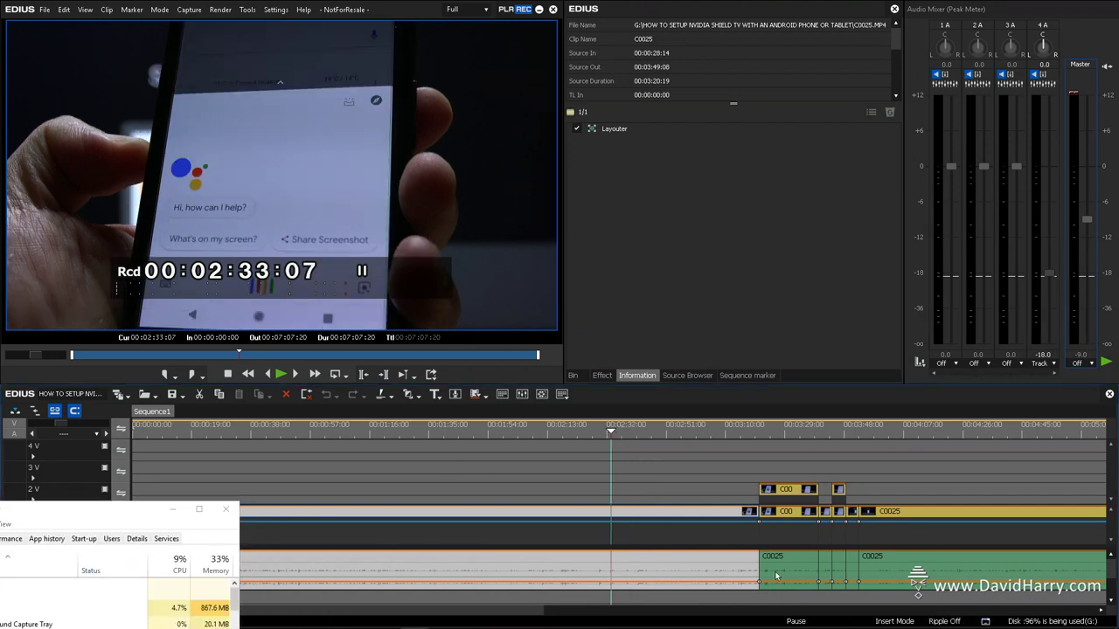
{"action": "key", "text": "space"}
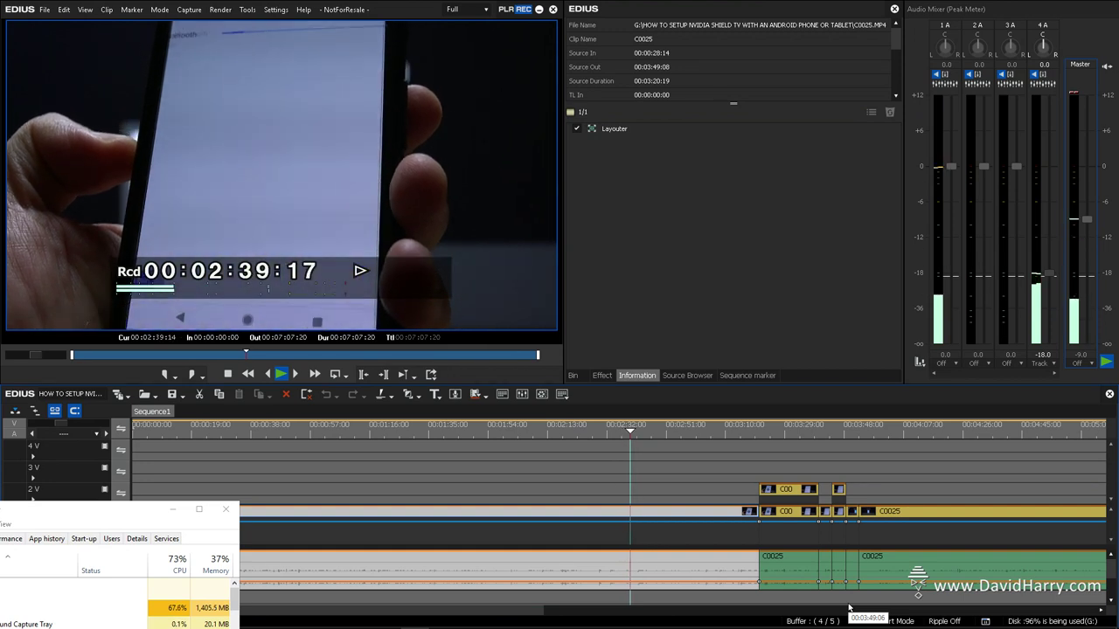
{"action": "key", "text": "space"}
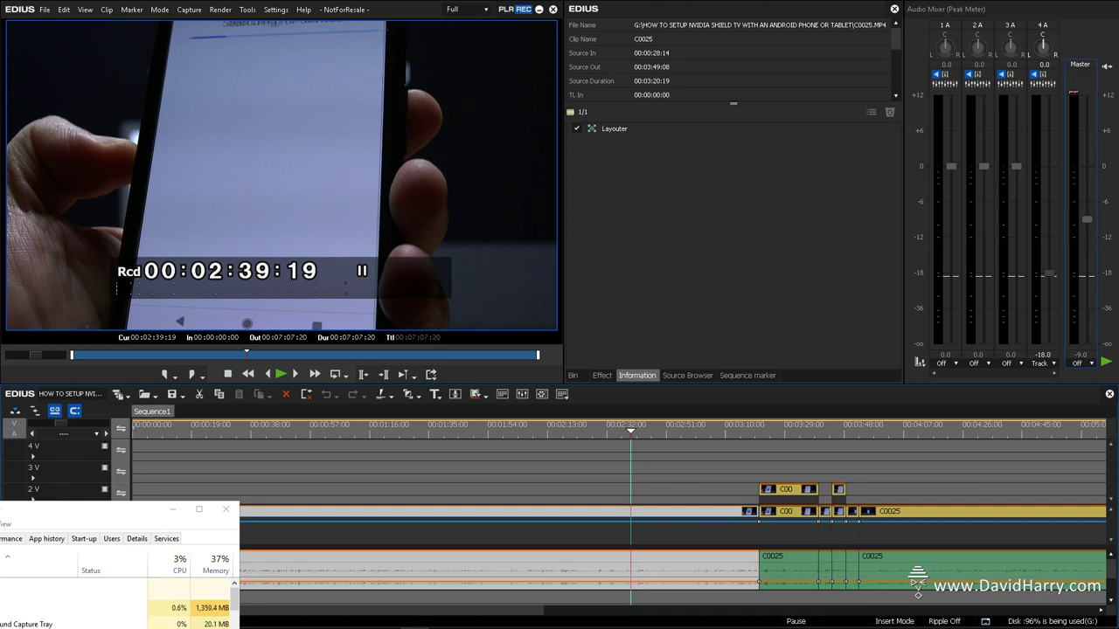
Step: Check the CPU use while playing the blurred two-layer section from 00:03:20:19 to 00:03:22:09
{"action": "left_click", "coordinate": [758, 431]}
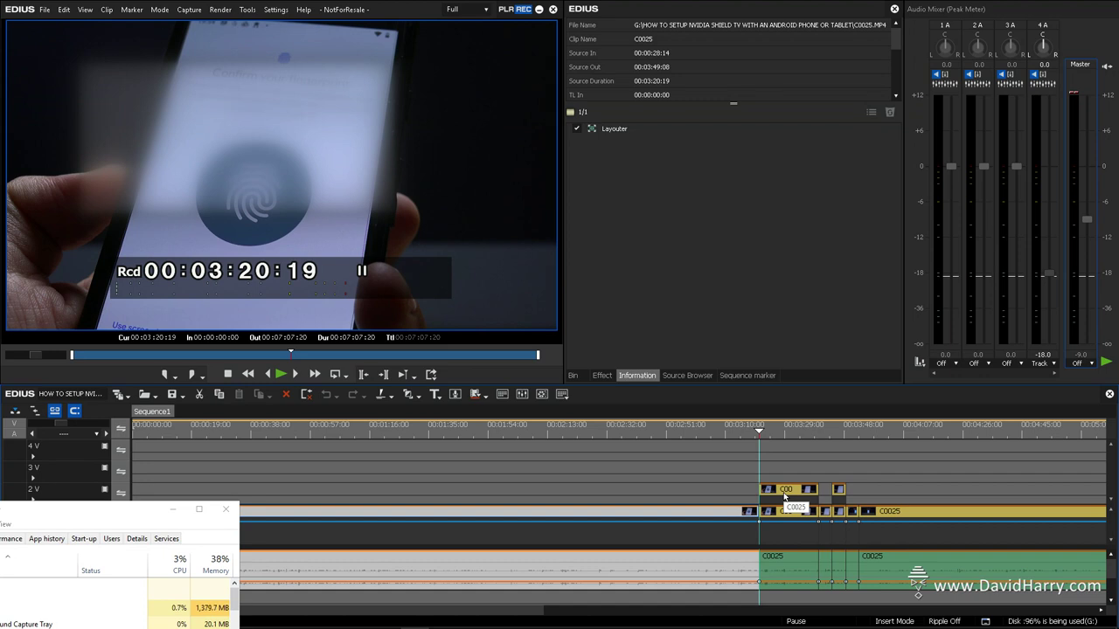
{"action": "key", "text": "space"}
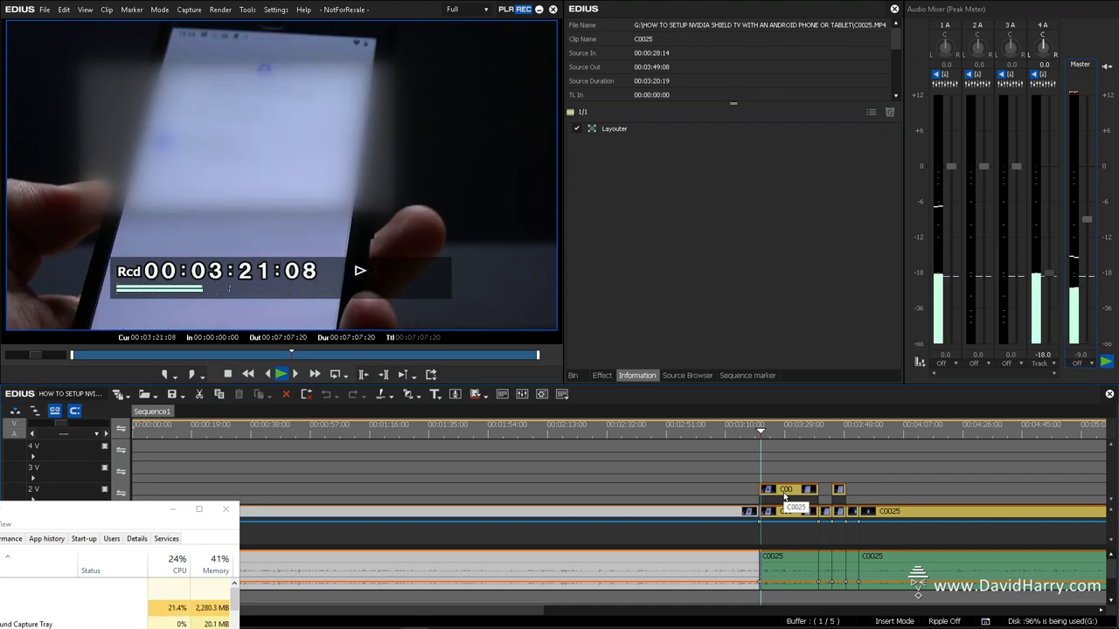
{"action": "key", "text": "space"}
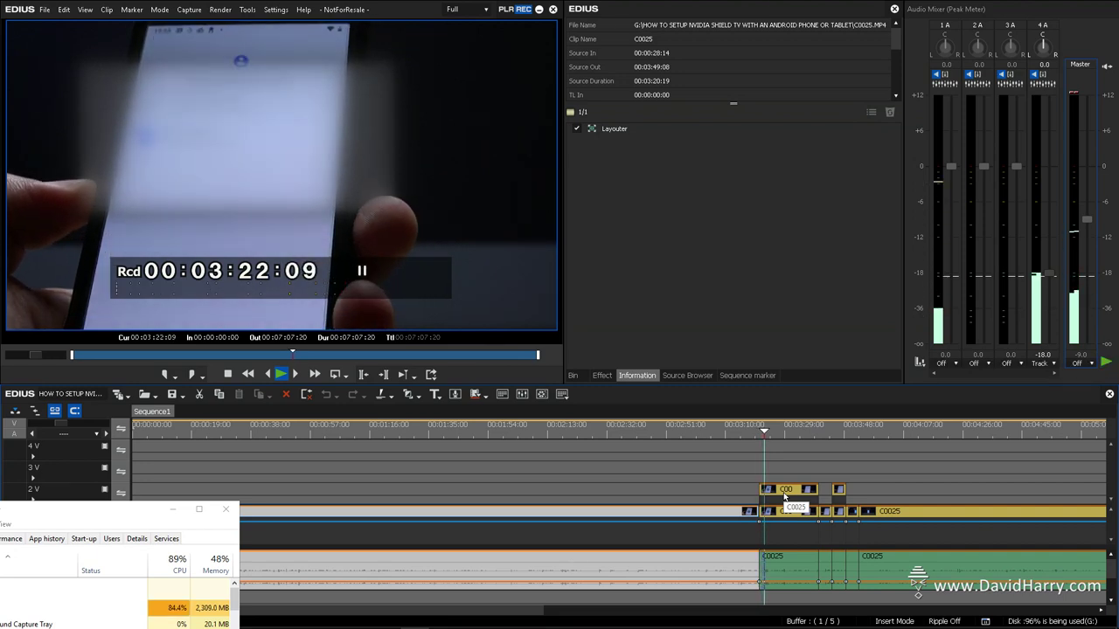
Step: Check the CPU use while playing from 00:03:16:14, before the blurred section, to 00:03:21:13
{"action": "left_click_drag", "start_coordinate": [753, 435], "coordinate": [745, 441]}
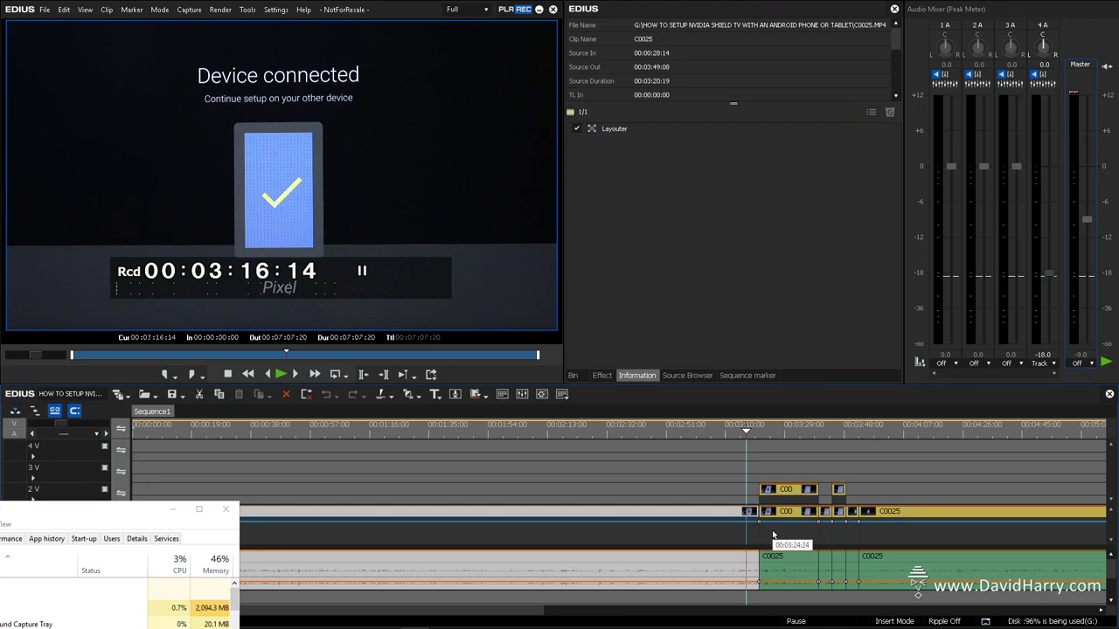
{"action": "key", "text": "space"}
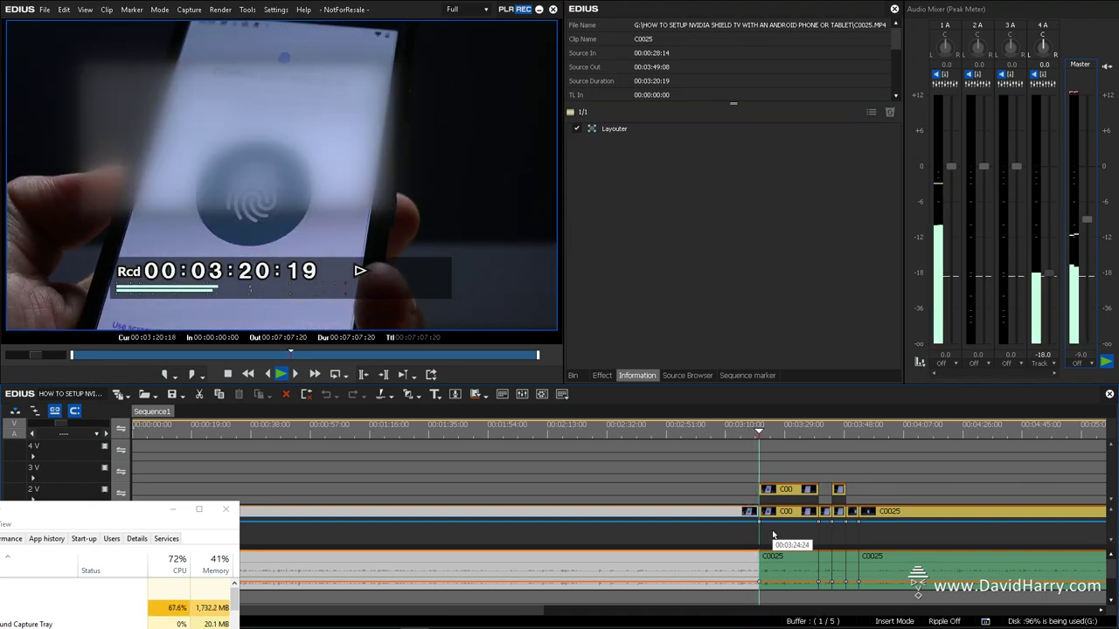
{"action": "key", "text": "space"}
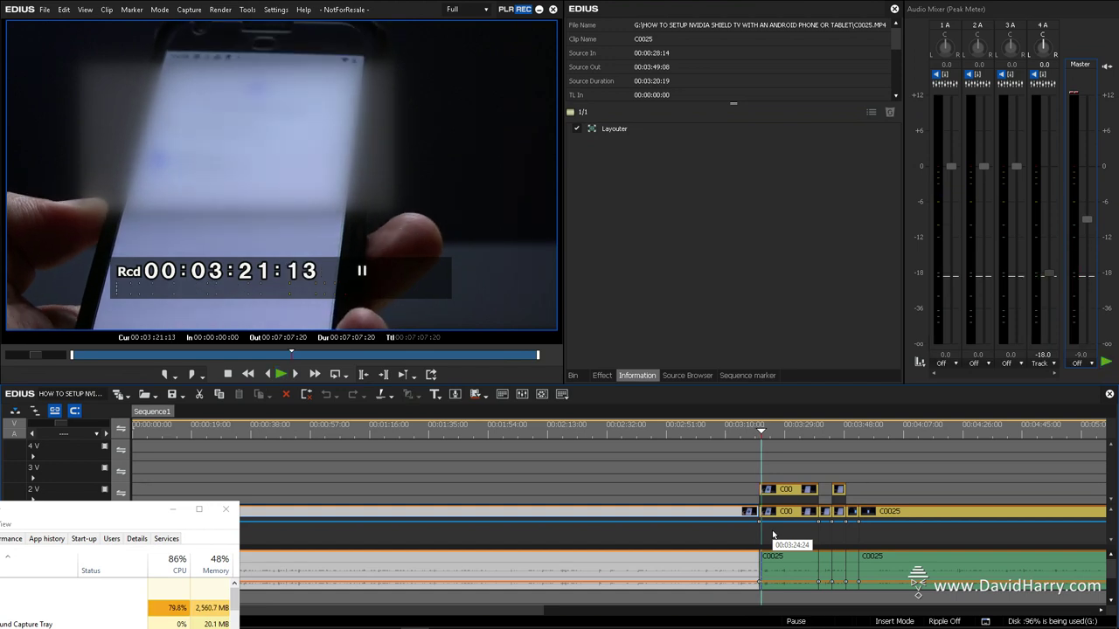
Step: Set the preview quality to Full 8bit and check the CPU use while playing from 00:03:16:14 to 00:03:22:12
{"action": "left_click", "coordinate": [487, 9]}
{"action": "left_click", "coordinate": [467, 39]}
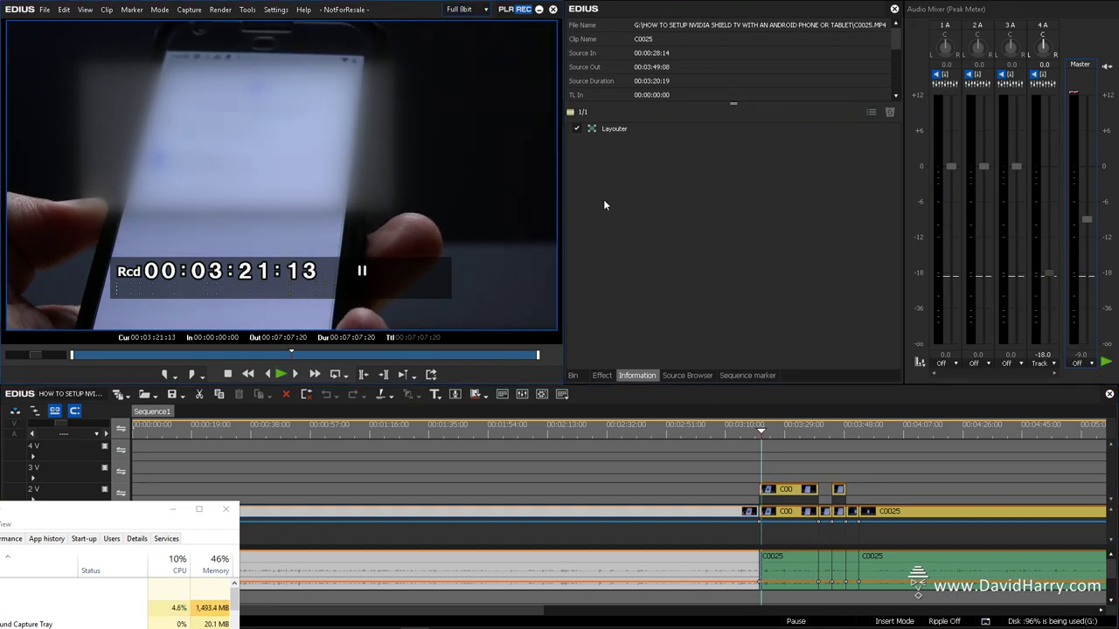
{"action": "left_click", "coordinate": [746, 434]}
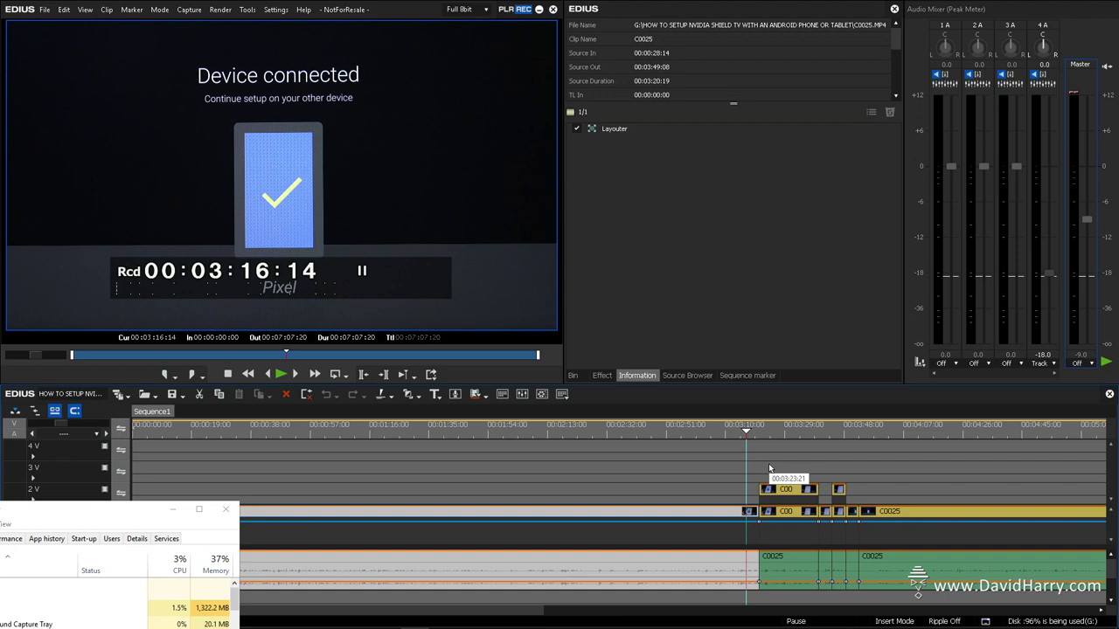
{"action": "key", "text": "space"}
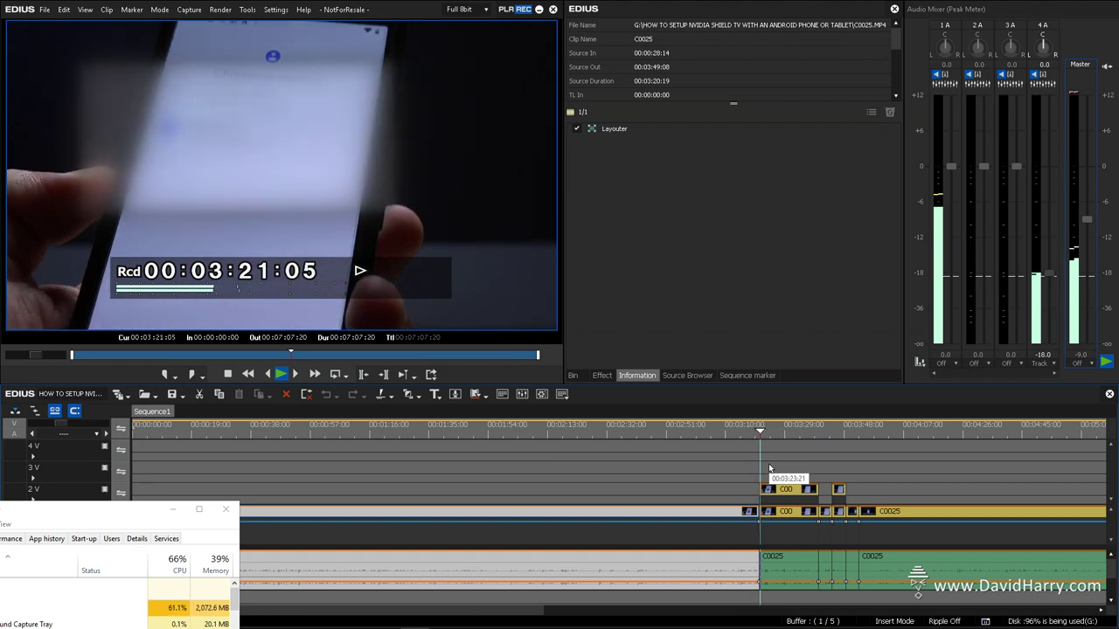
{"action": "key", "text": "space"}
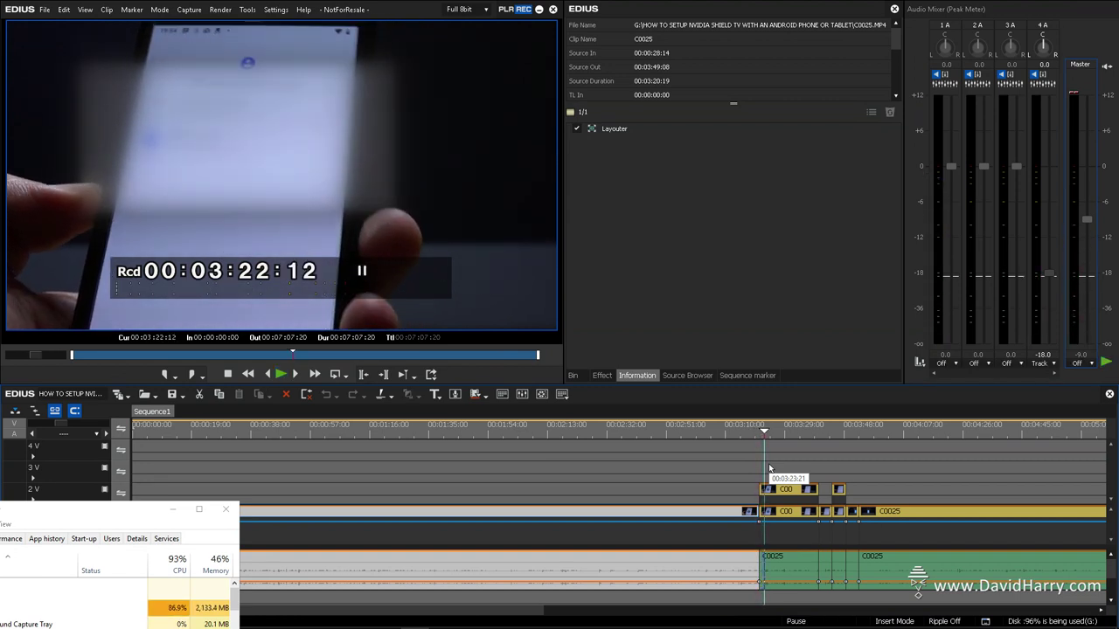
Step: Switch the preview quality to 1/2 and check the CPU use while playing into the blurred section, stopping at 00:03:25:02
{"action": "left_click", "coordinate": [489, 11]}
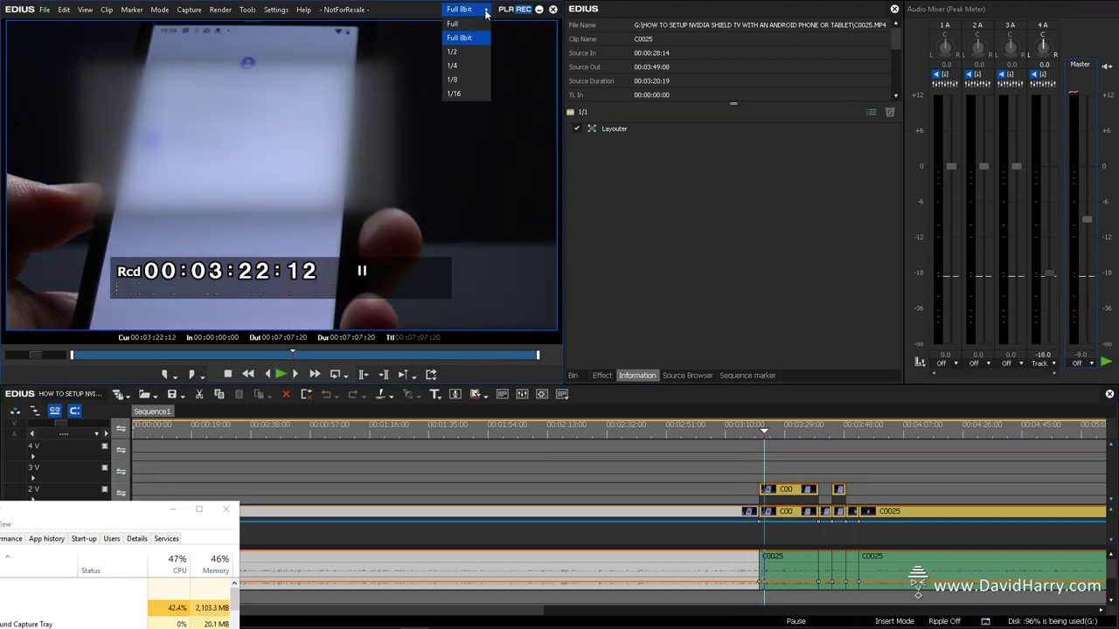
{"action": "left_click", "coordinate": [468, 54]}
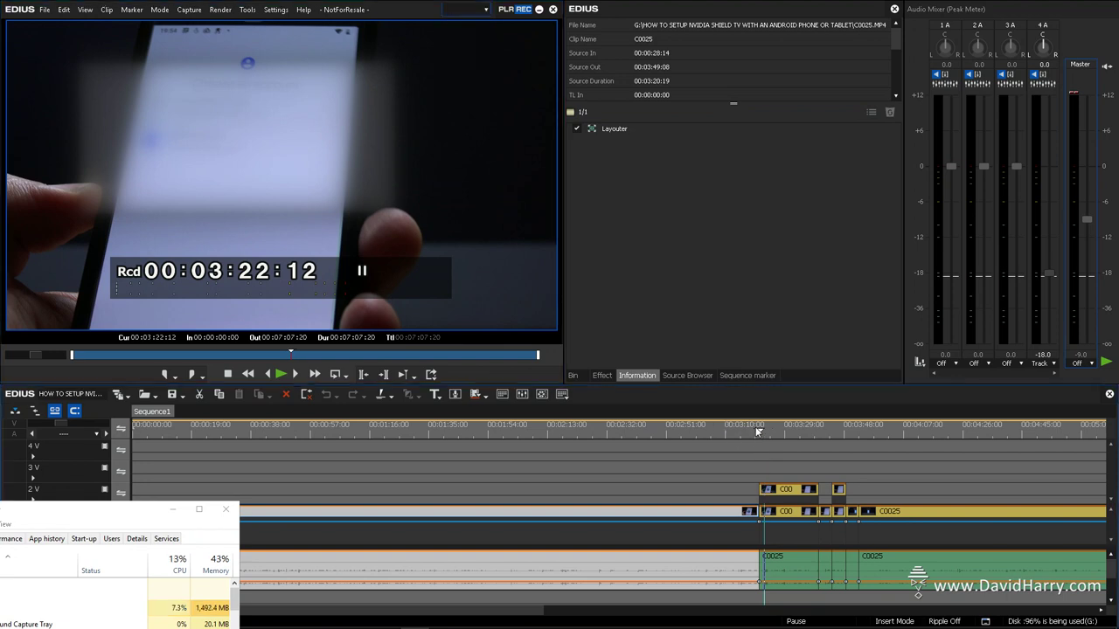
{"action": "left_click", "coordinate": [758, 430]}
{"action": "key", "text": "space"}
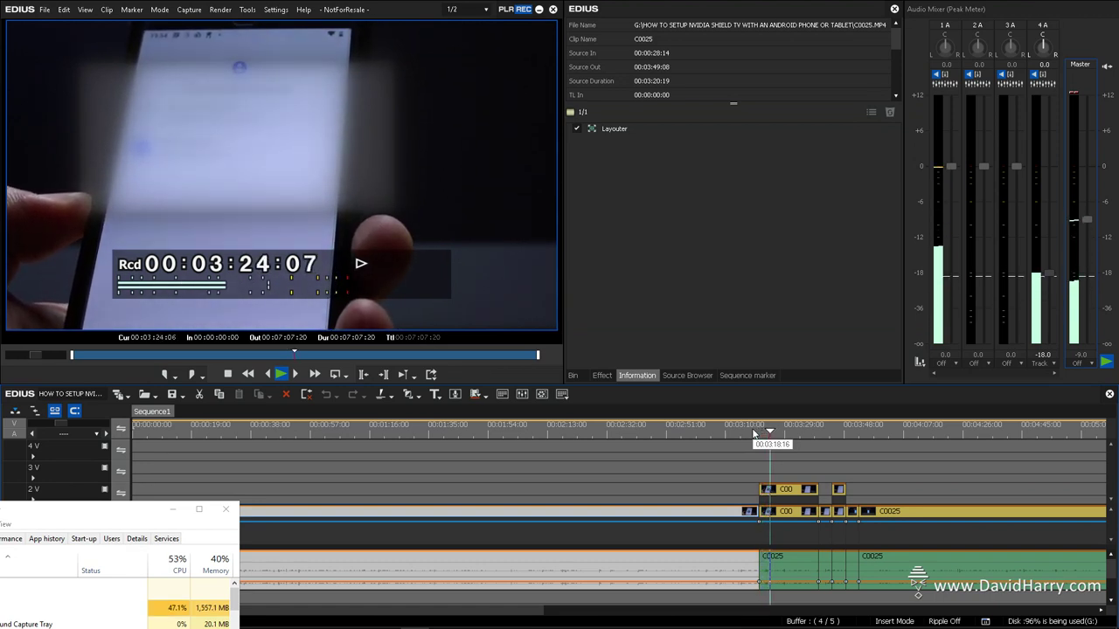
{"action": "key", "text": "space"}
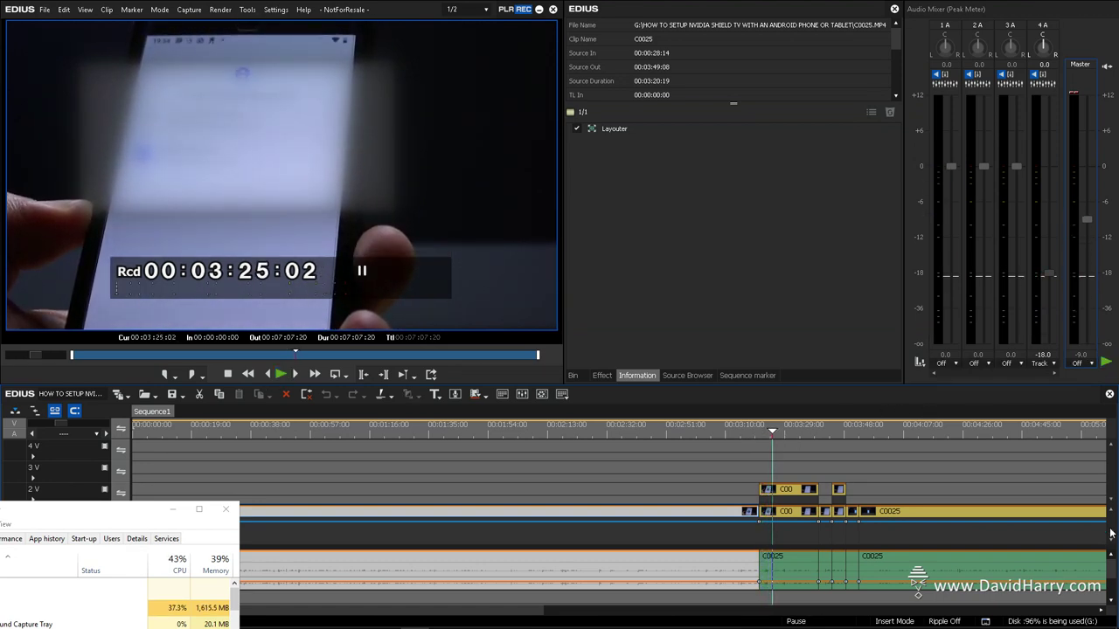
Step: Bring Task Manager fully into view and check EDIUS's CPU use while playing the blurred section from 00:03:20:19 to 00:03:27:19
{"action": "scroll", "coordinate": [1111, 551], "scroll_direction": "down", "scroll_amount": 1}
{"action": "left_click_drag", "start_coordinate": [112, 511], "coordinate": [961, 24]}
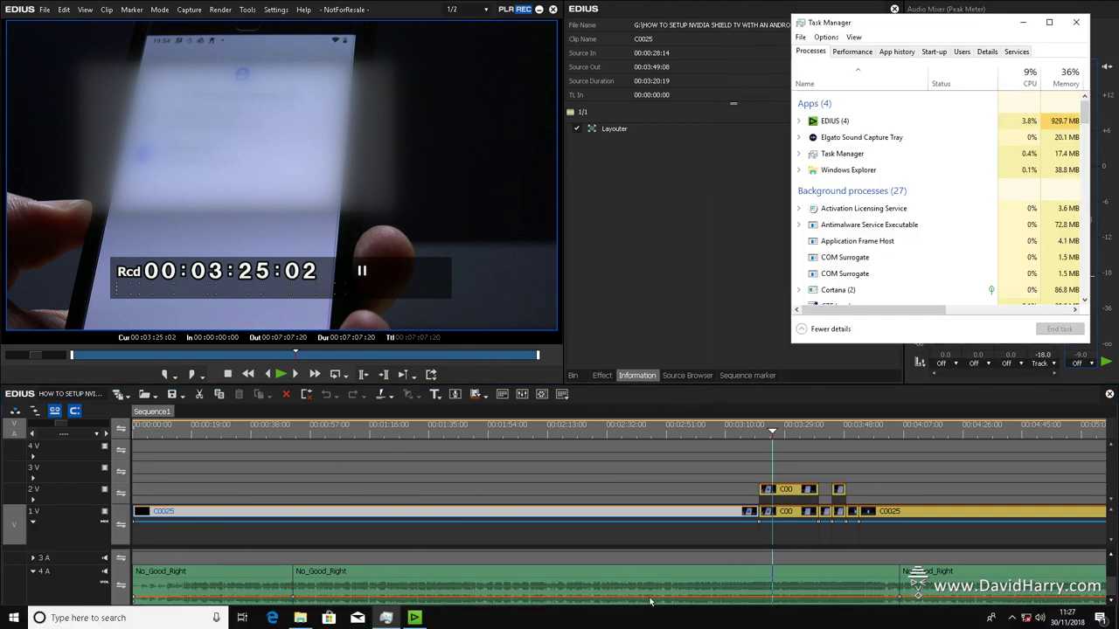
{"action": "left_click", "coordinate": [759, 433]}
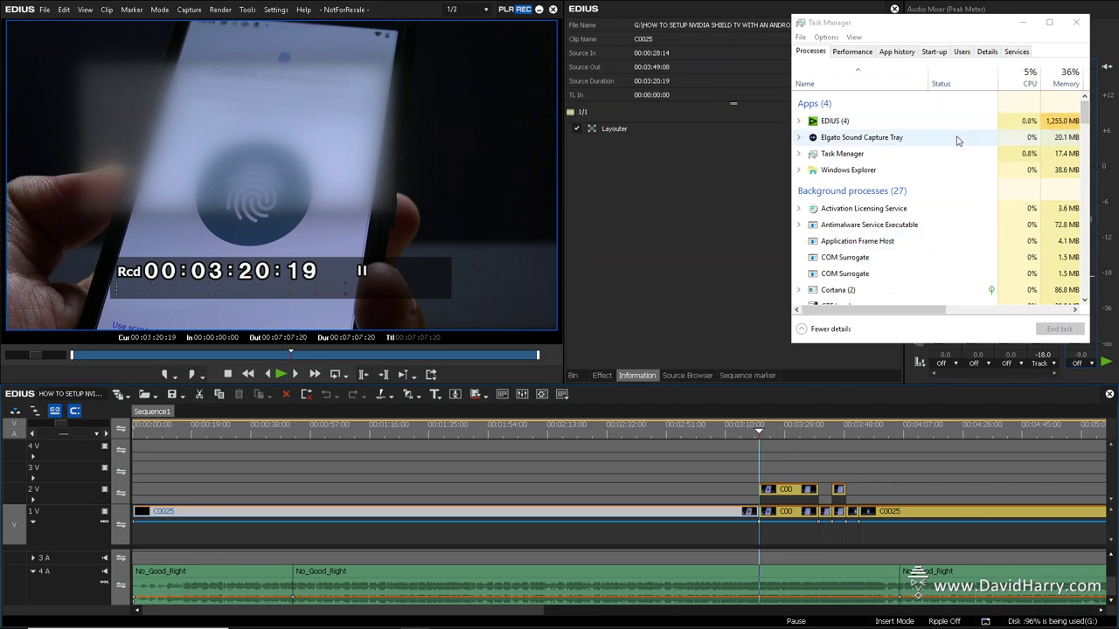
{"action": "key", "text": "space"}
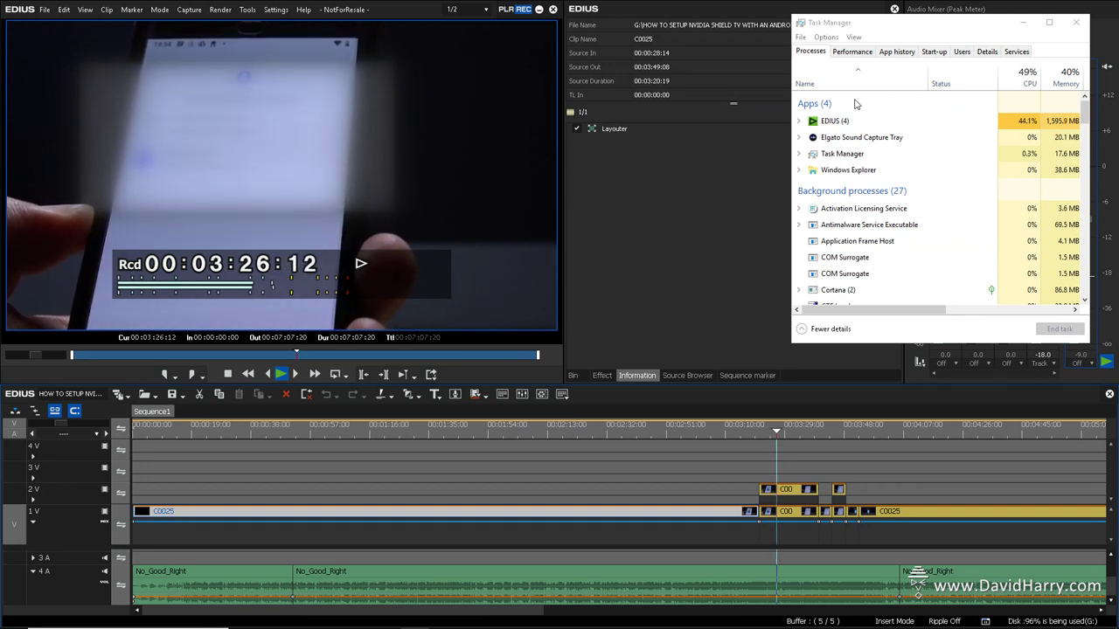
{"action": "key", "text": "space"}
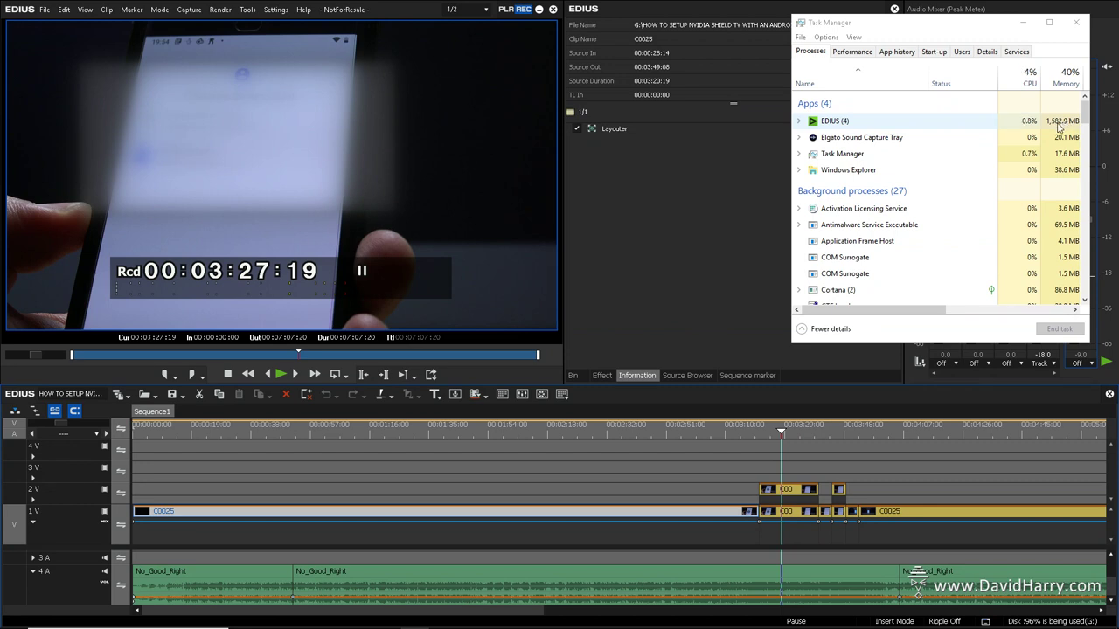
Step: Return the preview quality to Full and check the CPU use while replaying from 00:03:20:19 to 00:03:25:06
{"action": "left_click", "coordinate": [758, 435]}
{"action": "left_click", "coordinate": [461, 11]}
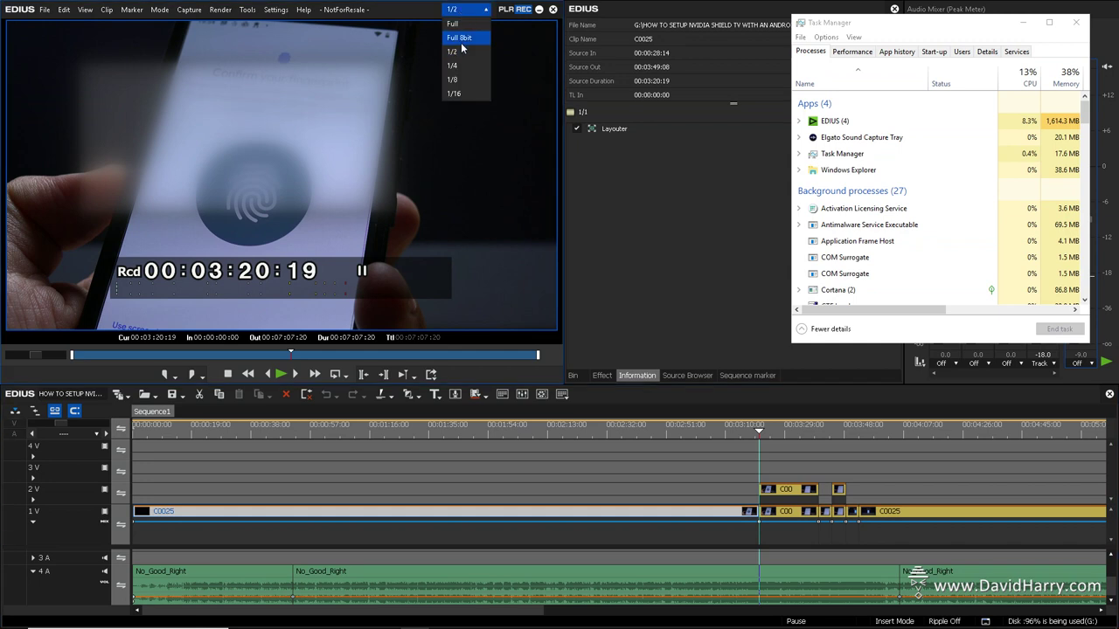
{"action": "left_click", "coordinate": [460, 25]}
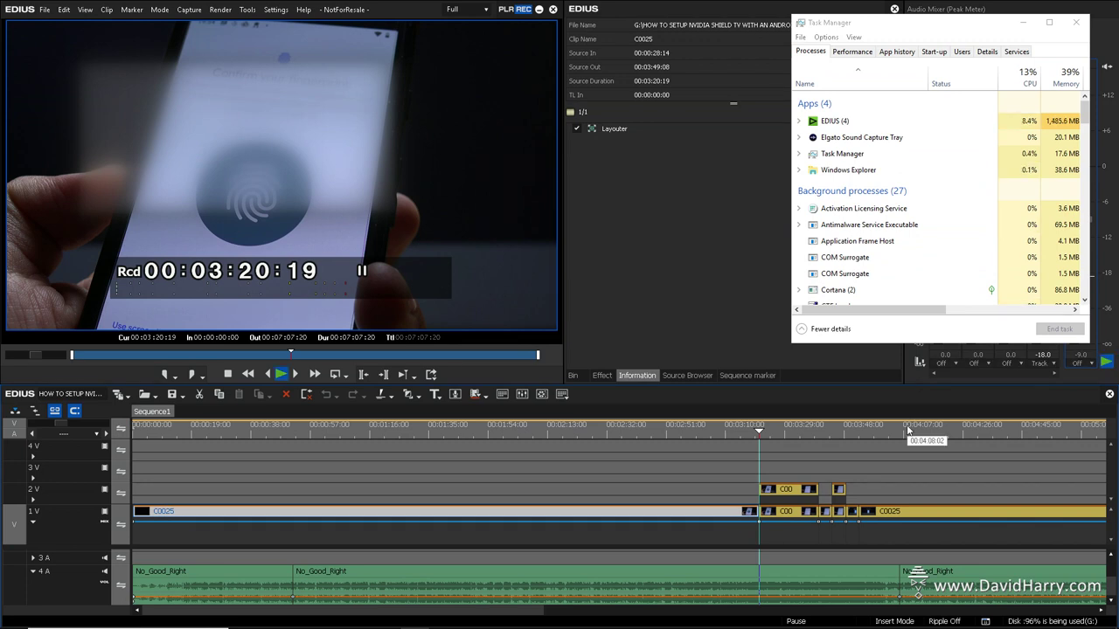
{"action": "key", "text": "space"}
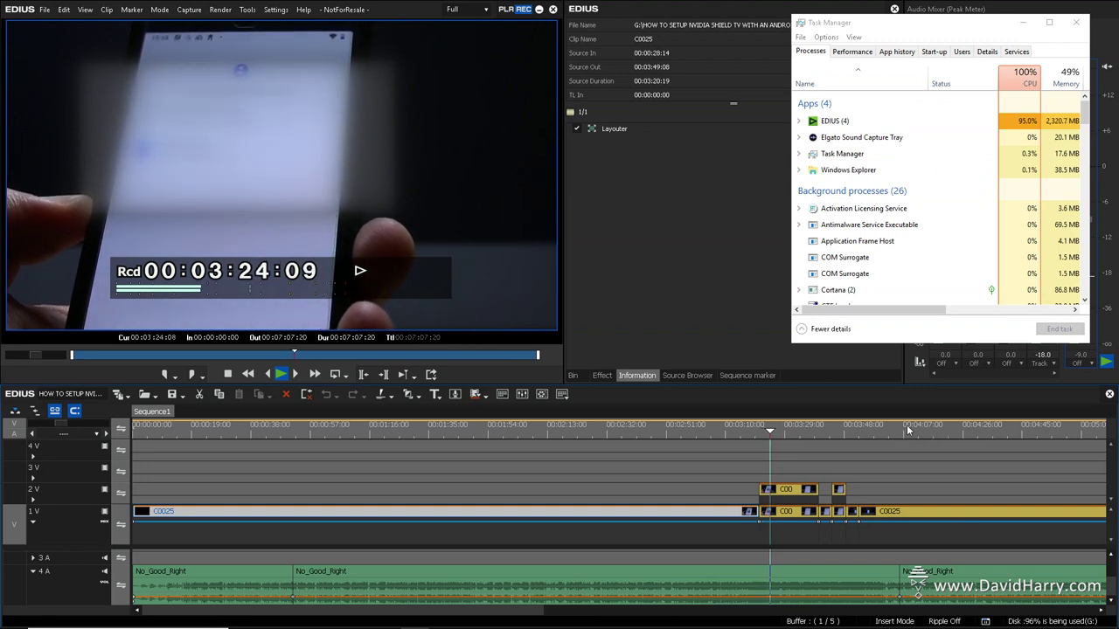
{"action": "key", "text": "space"}
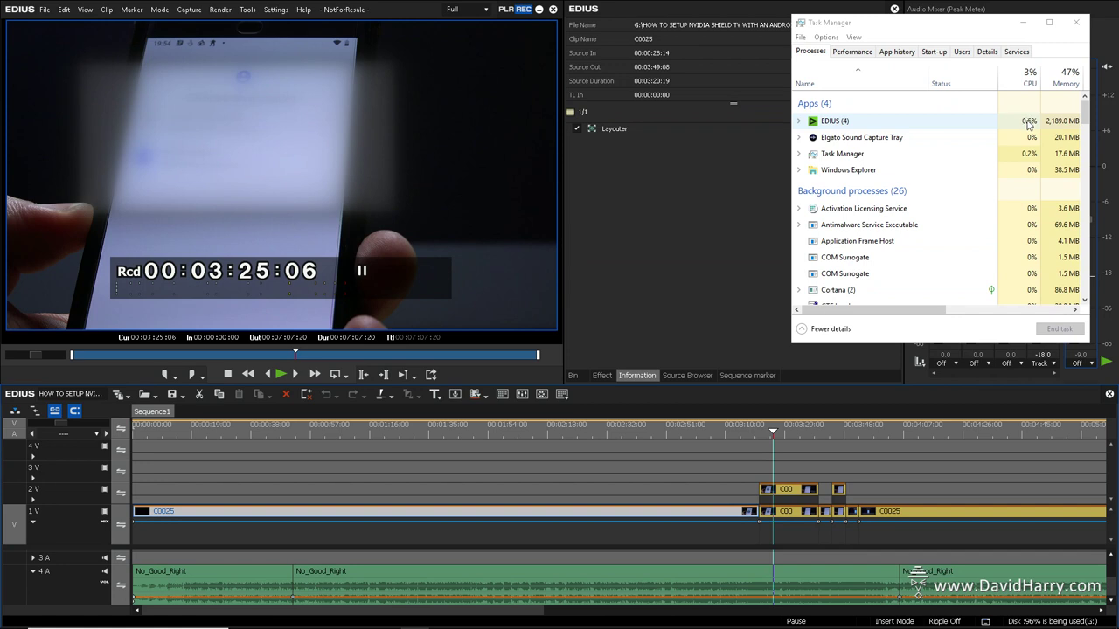
Step: Position the playhead at 00:03:04:02 and apply the Primary Color Correction filter to the first C0025 clip
{"action": "left_click", "coordinate": [750, 430]}
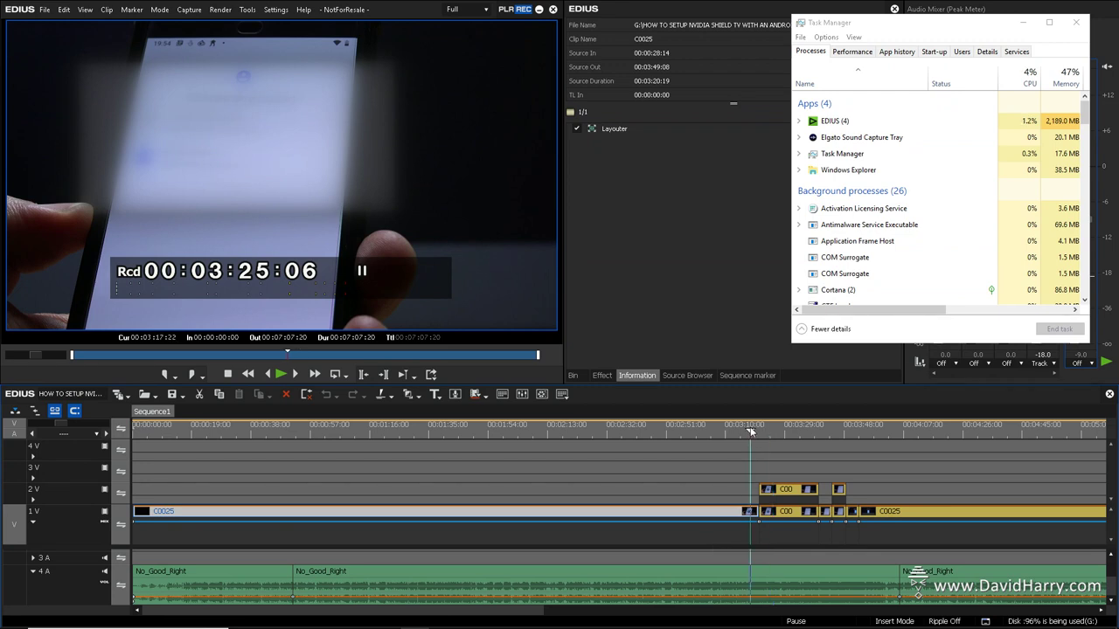
{"action": "left_click", "coordinate": [706, 430]}
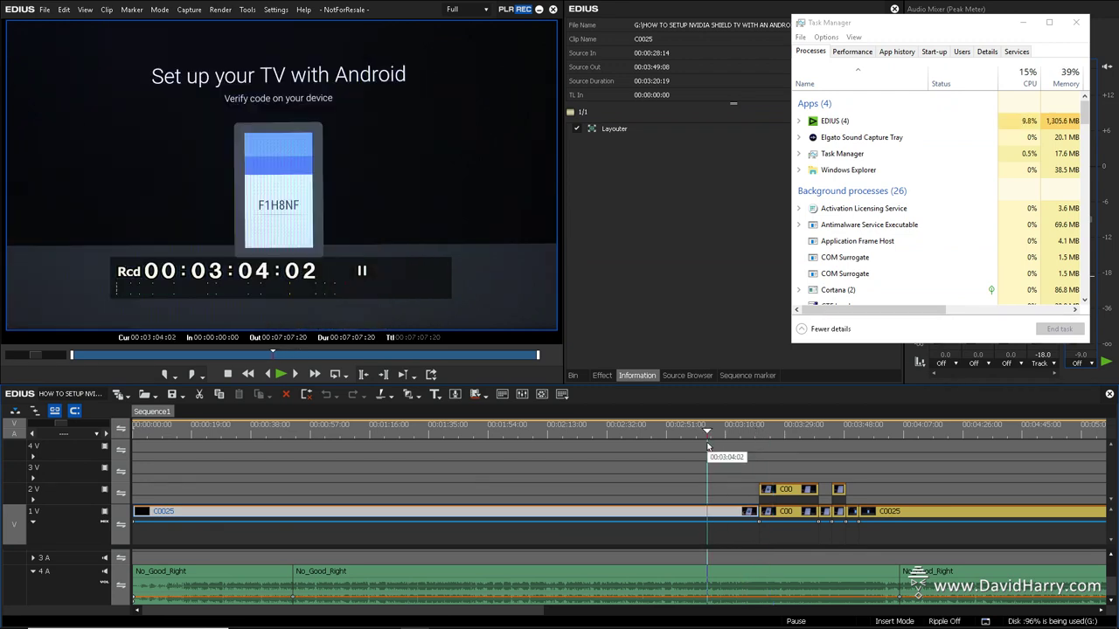
{"action": "left_click", "coordinate": [602, 374]}
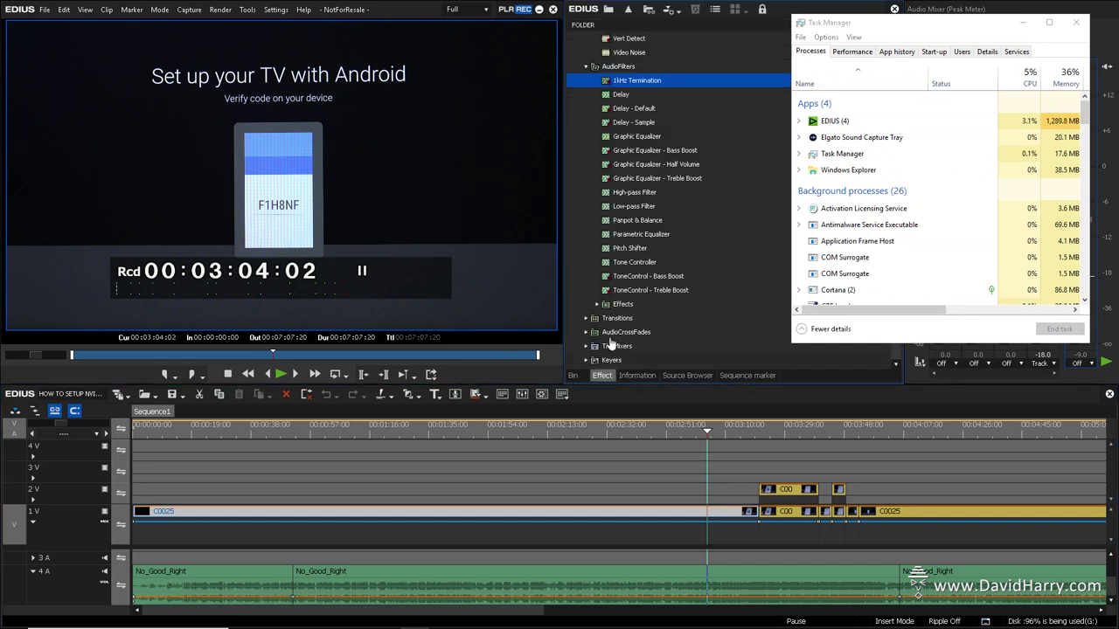
{"action": "scroll", "coordinate": [658, 166], "scroll_direction": "up", "scroll_amount": 15}
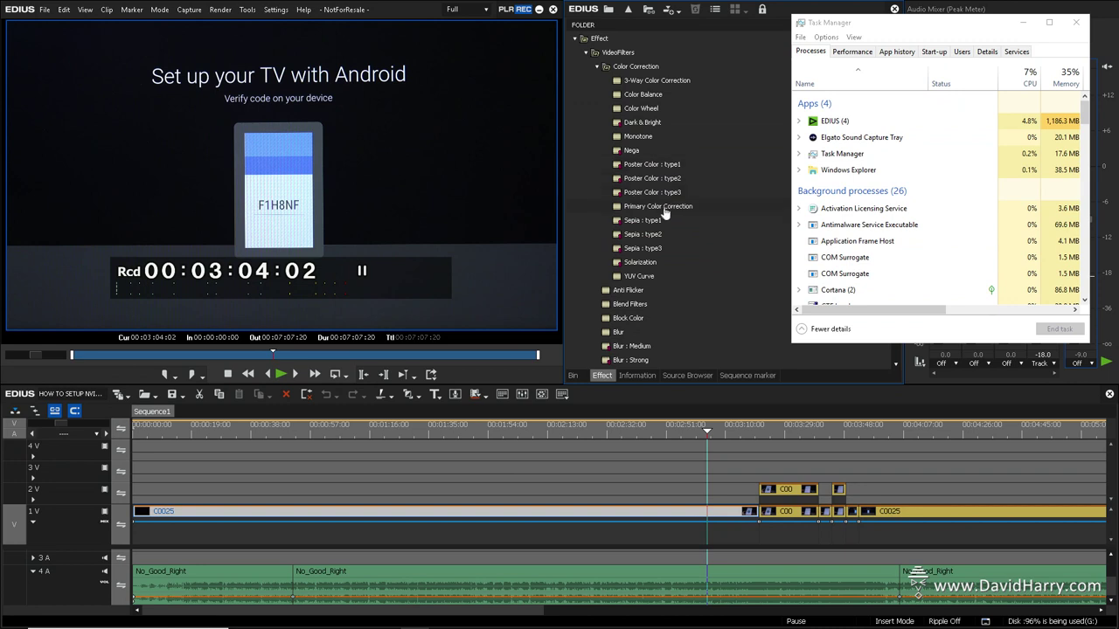
{"action": "left_click_drag", "start_coordinate": [663, 208], "coordinate": [696, 510]}
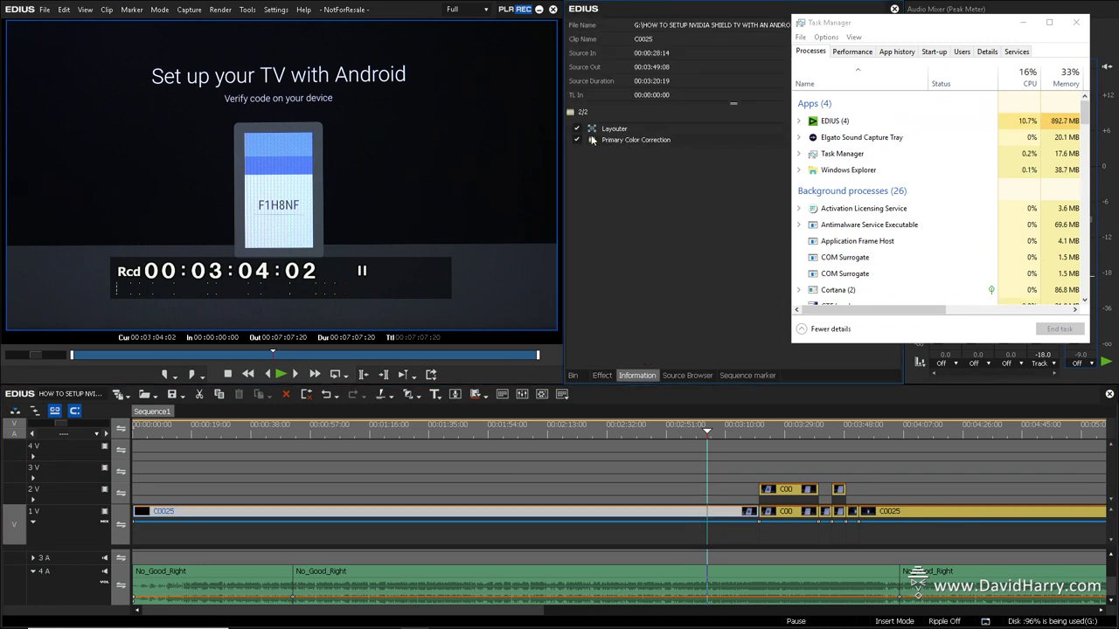
Step: In the clip's Primary Color Correction, set Exposure 100, Temperature -100, Tint 80, all Lift values -100 and all Gamma values 100
{"action": "double_click", "coordinate": [592, 142]}
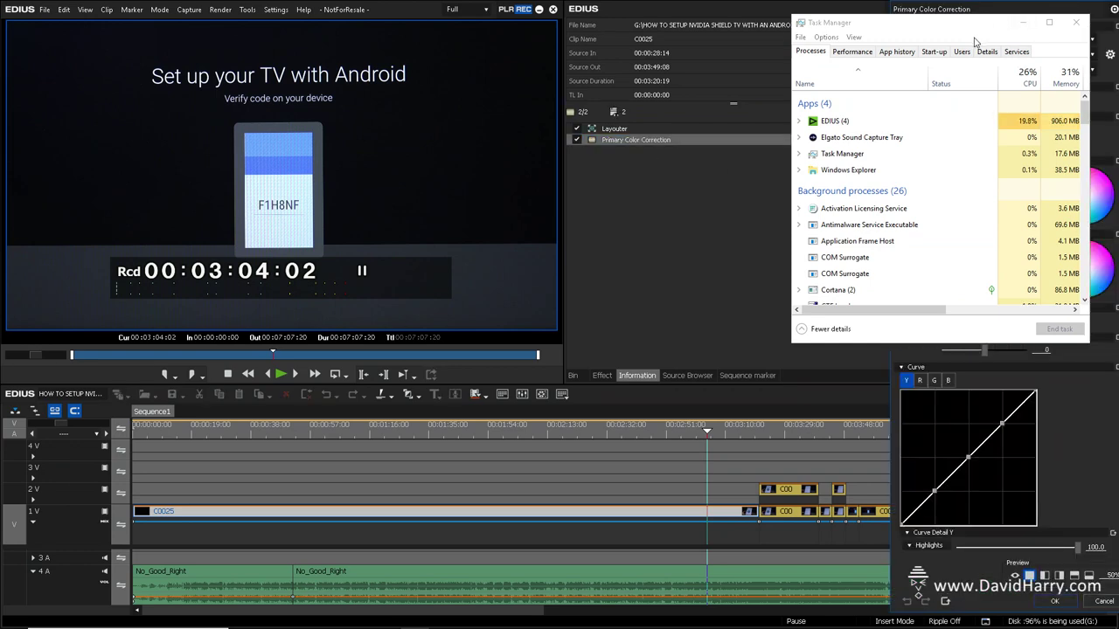
{"action": "left_click_drag", "start_coordinate": [958, 29], "coordinate": [128, 60]}
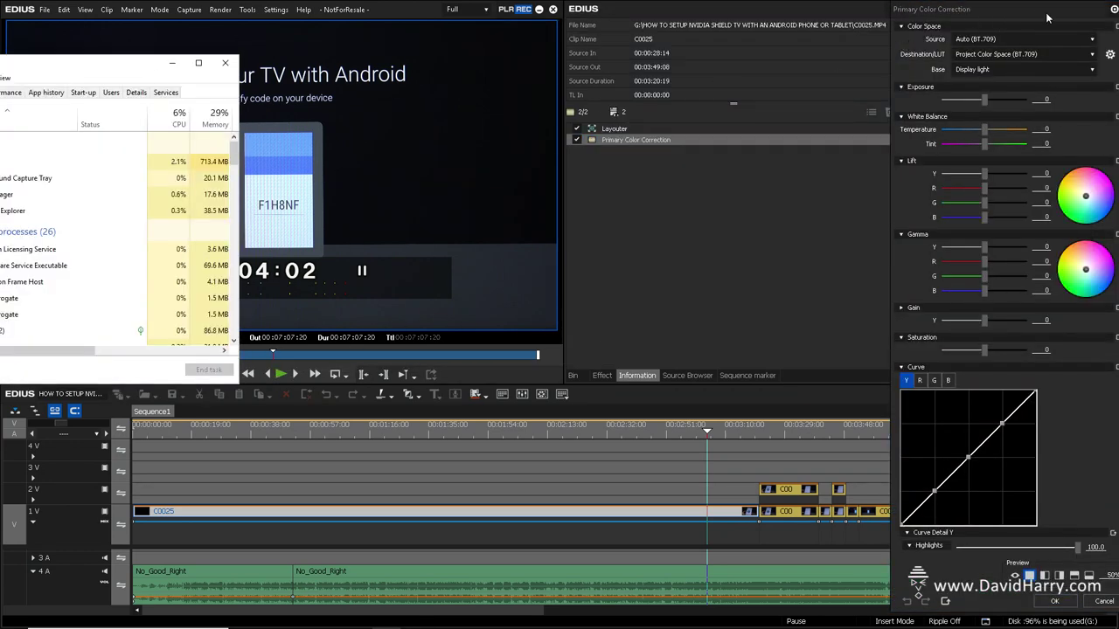
{"action": "left_click_drag", "start_coordinate": [1037, 16], "coordinate": [720, 12]}
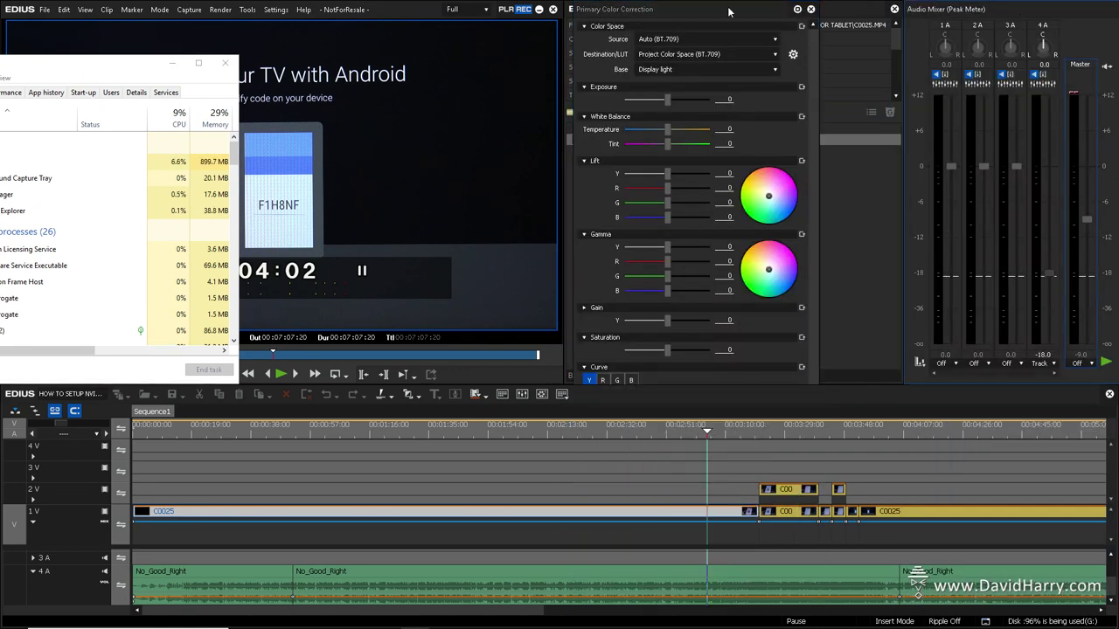
{"action": "left_click_drag", "start_coordinate": [670, 100], "coordinate": [753, 118]}
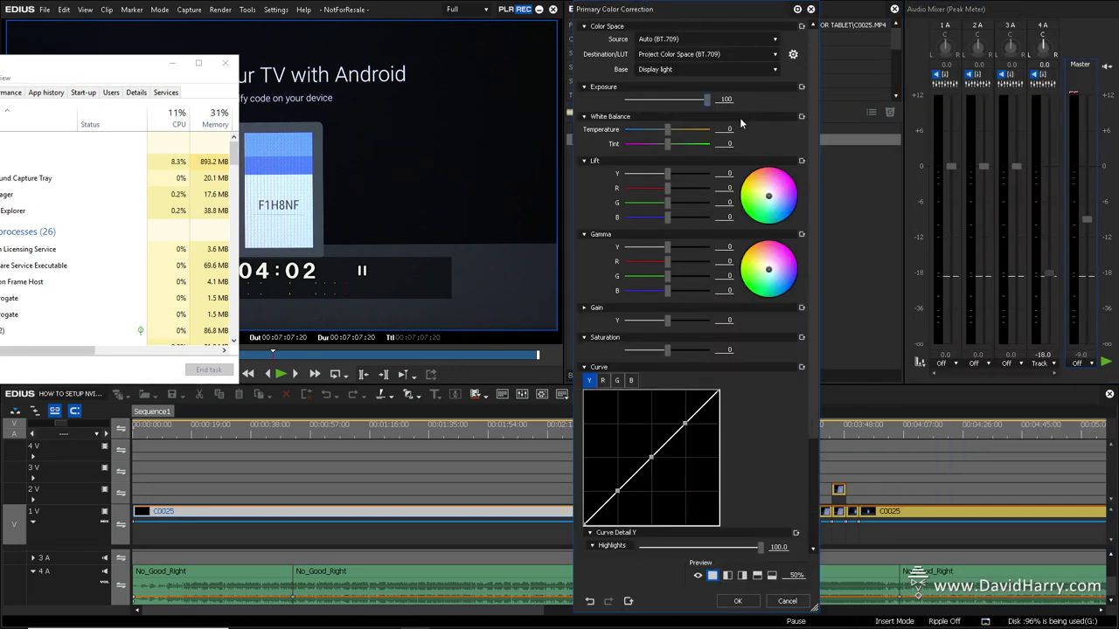
{"action": "left_click_drag", "start_coordinate": [667, 131], "coordinate": [598, 183]}
{"action": "left_click_drag", "start_coordinate": [669, 246], "coordinate": [708, 247]}
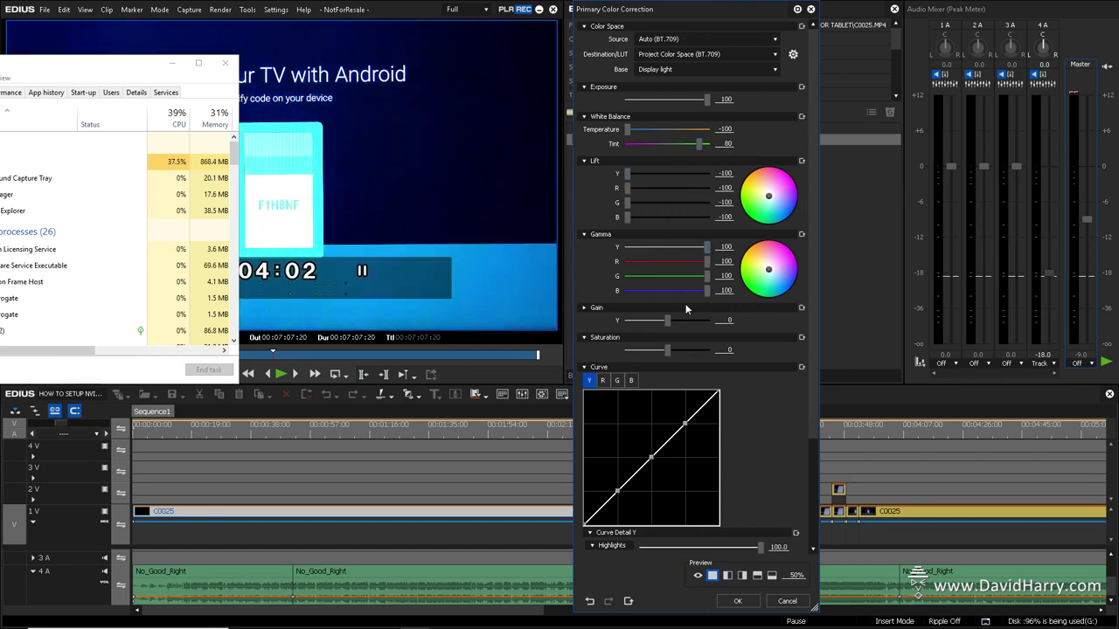
Step: Set Saturation to 100 and Gain to 14, raise the Y curve steeply, and accept the colour correction
{"action": "left_click_drag", "start_coordinate": [666, 320], "coordinate": [706, 351]}
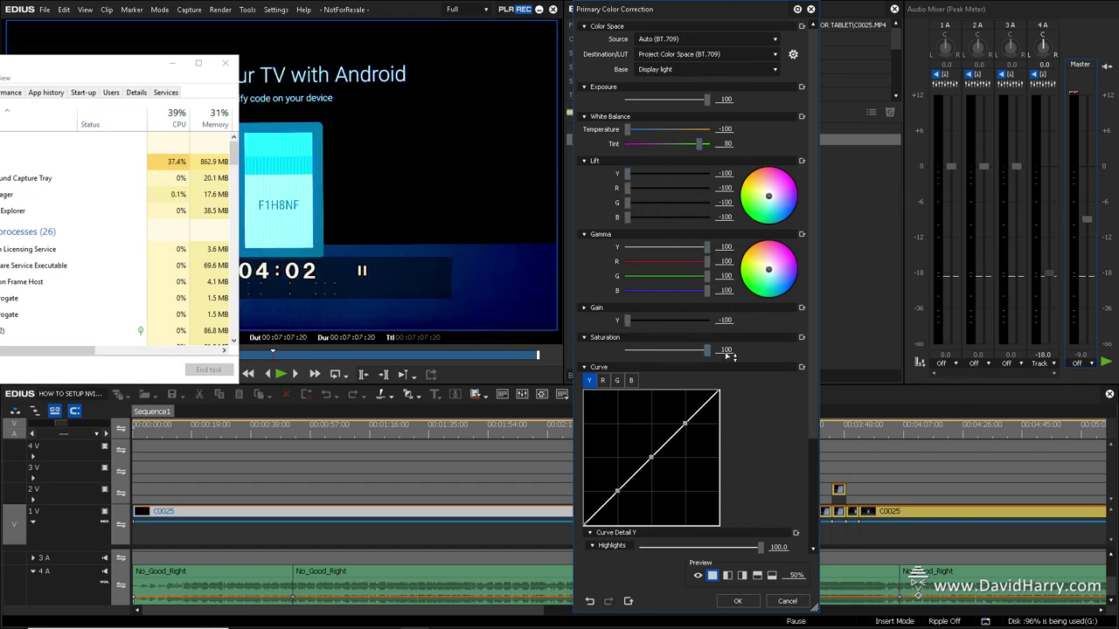
{"action": "left_click_drag", "start_coordinate": [653, 457], "coordinate": [687, 381]}
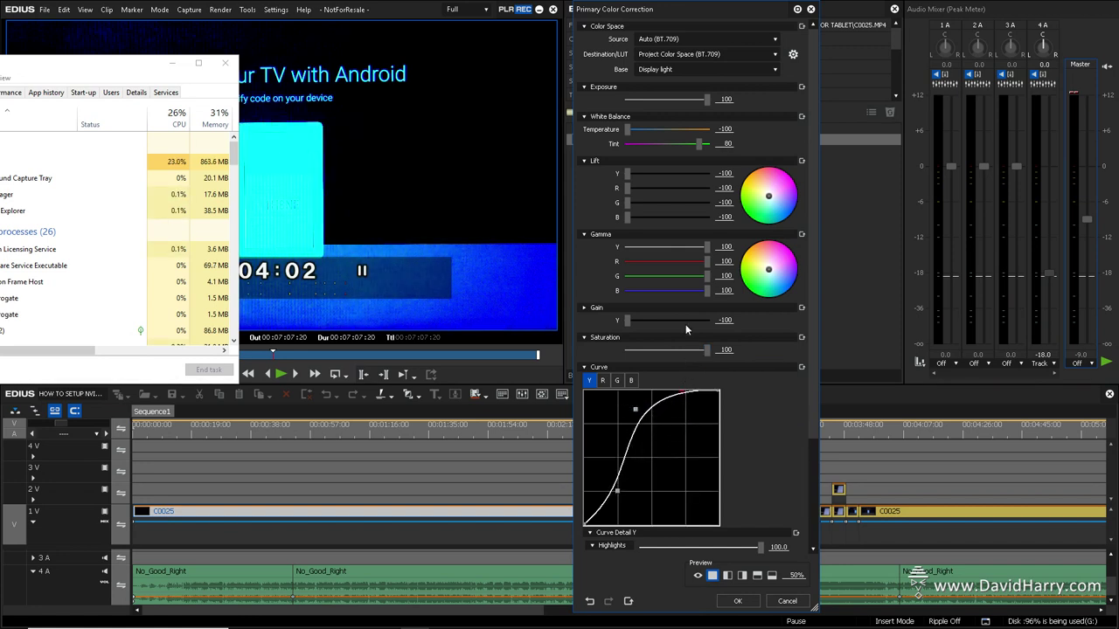
{"action": "left_click_drag", "start_coordinate": [626, 325], "coordinate": [672, 321]}
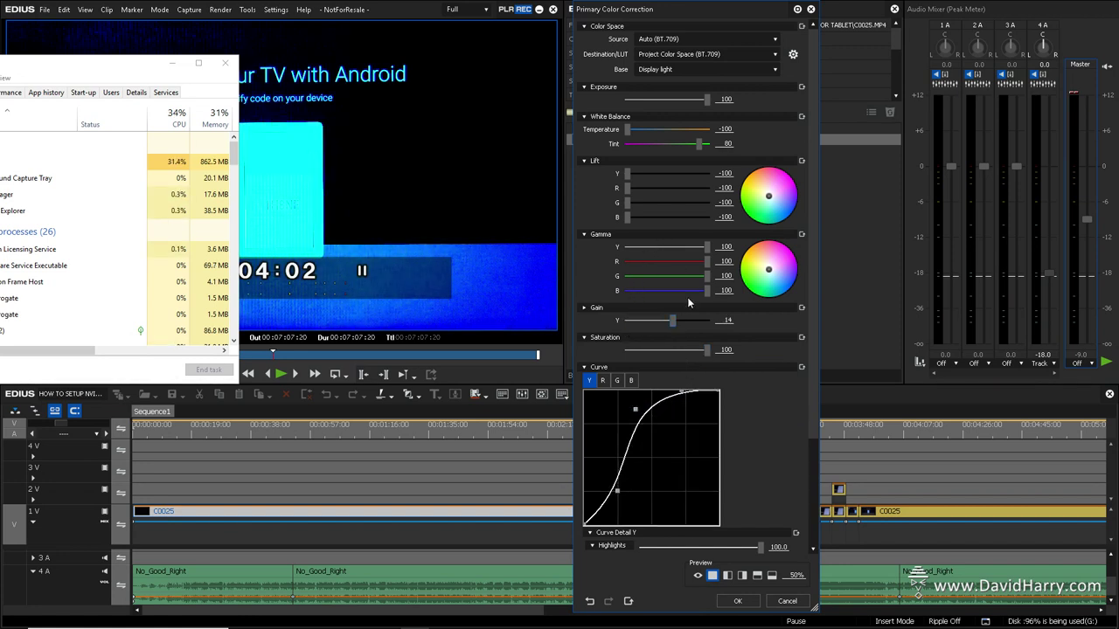
{"action": "left_click_drag", "start_coordinate": [70, 64], "coordinate": [1030, 71]}
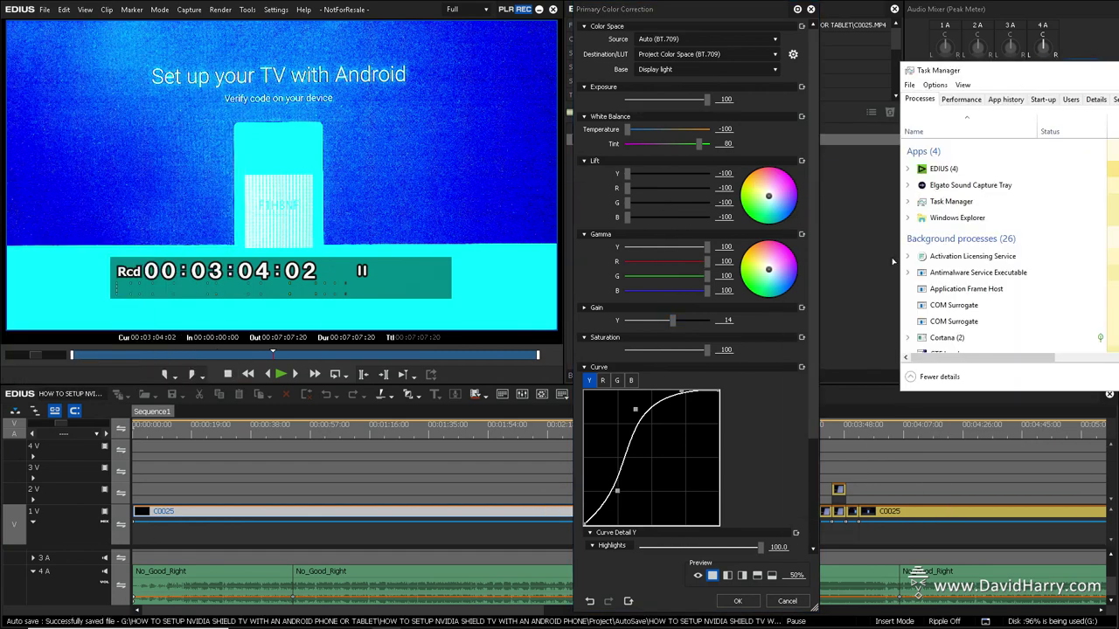
{"action": "left_click", "coordinate": [740, 601]}
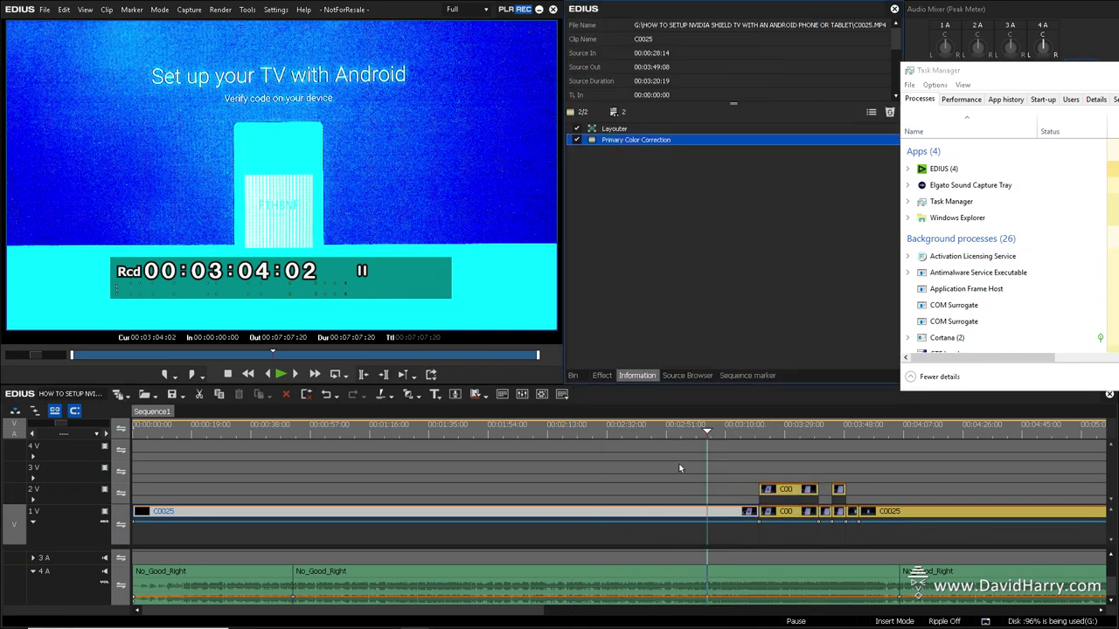
Step: Check the CPU use while playing the colour-corrected clip at Full quality from 00:02:48:10 to 00:02:55:15
{"action": "left_click", "coordinate": [657, 427]}
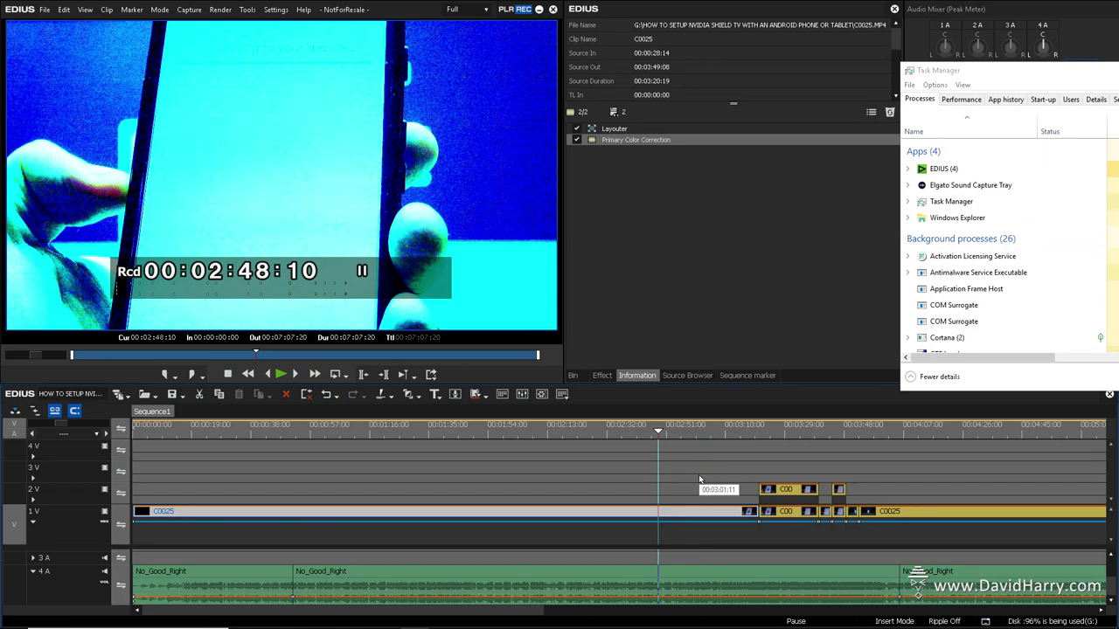
{"action": "key", "text": "space"}
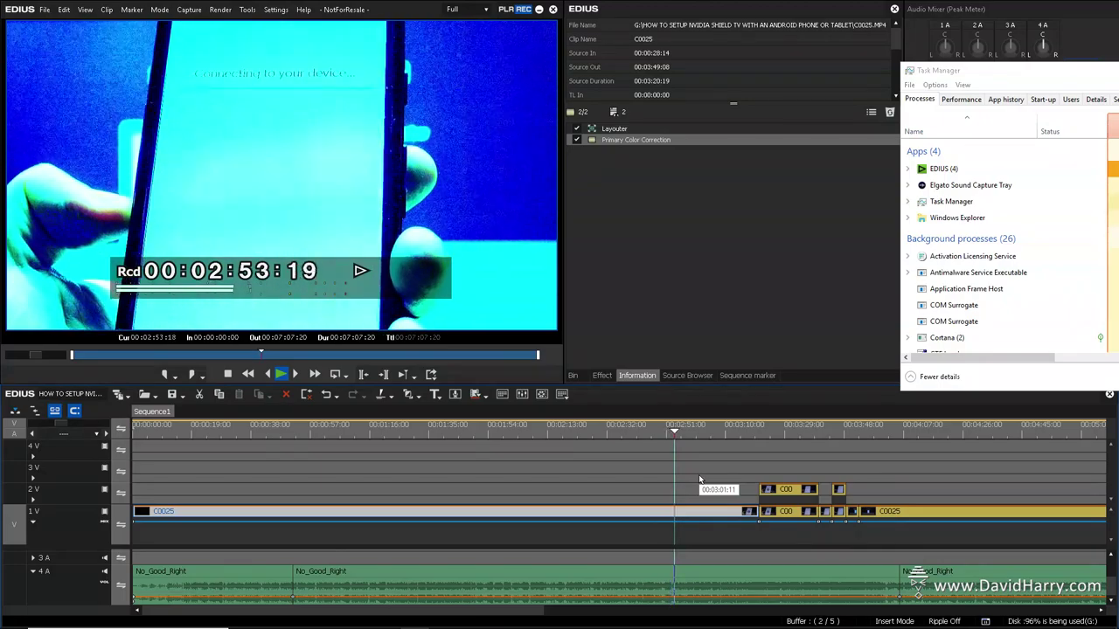
{"action": "key", "text": "space"}
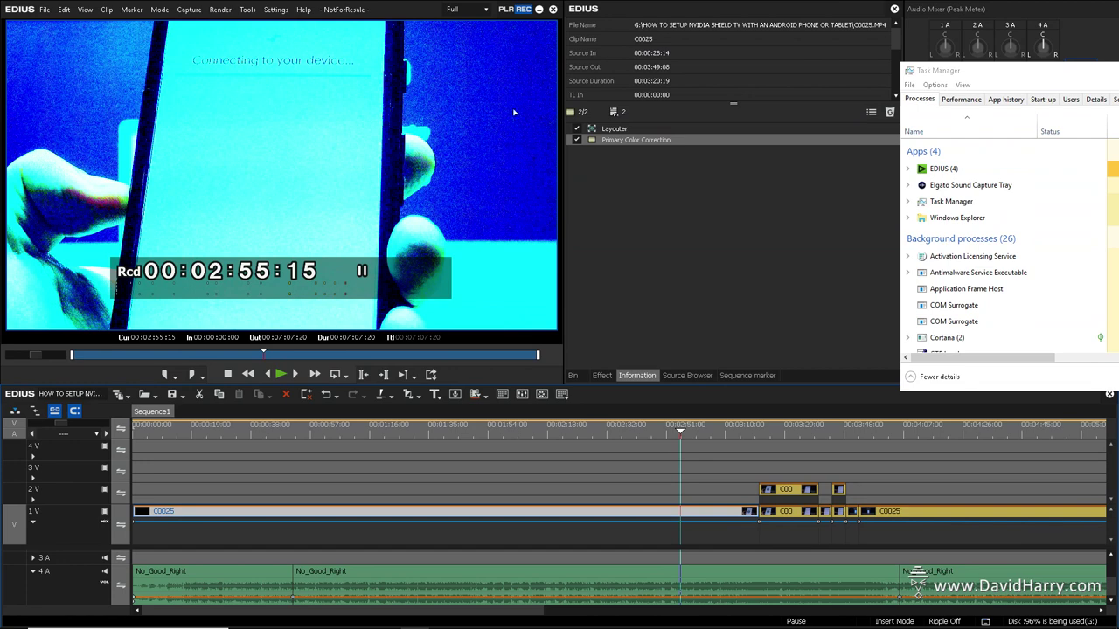
Step: Set the preview quality to Full 8bit and play the colour-corrected C0025 clip up to 00:02:52:01, checking playback and CPU use
{"action": "left_click", "coordinate": [486, 10]}
{"action": "left_click", "coordinate": [463, 38]}
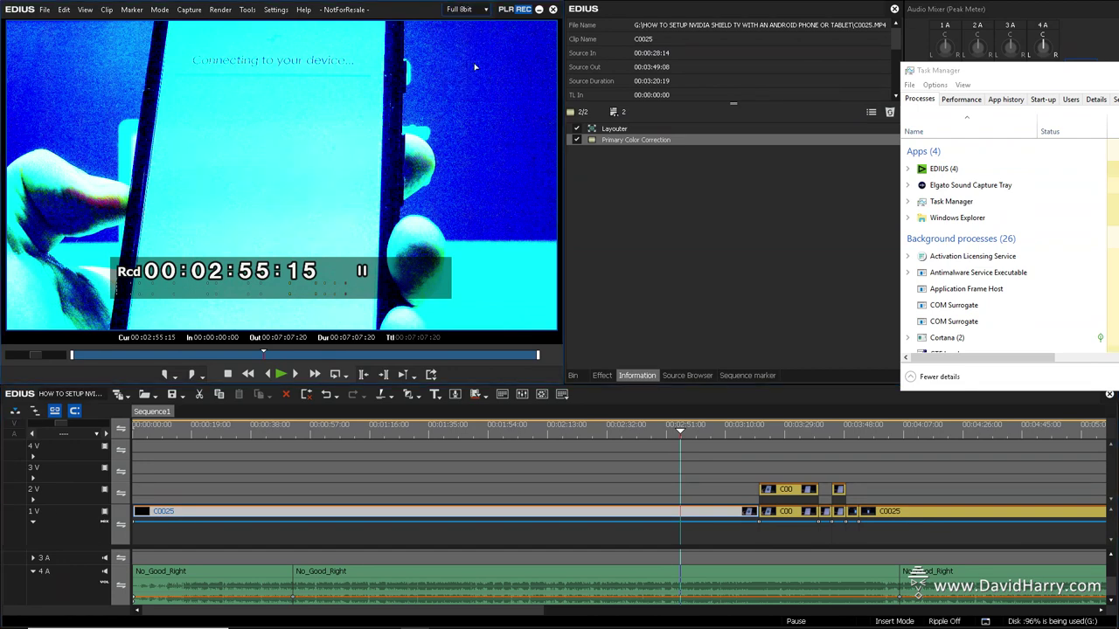
{"action": "left_click", "coordinate": [648, 432]}
{"action": "key", "text": "space"}
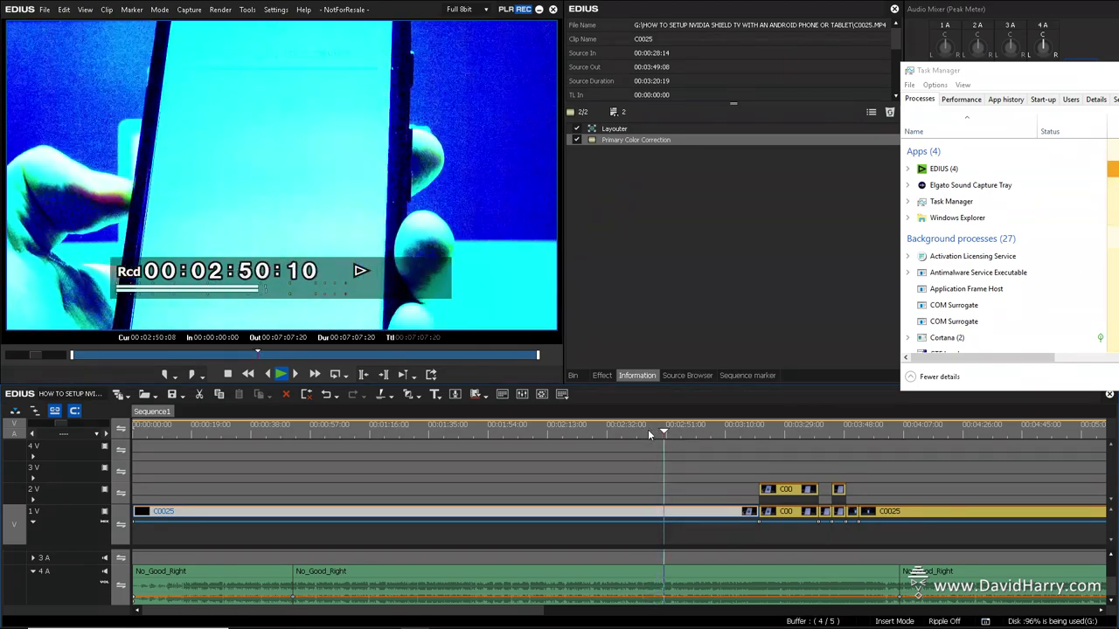
{"action": "key", "text": "space"}
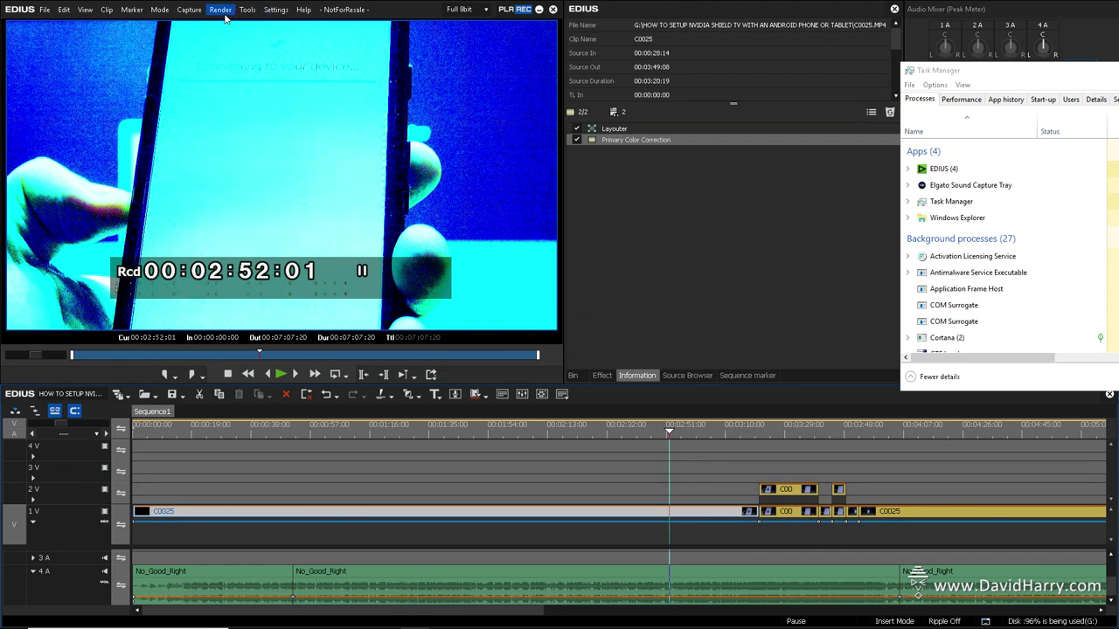
Step: Change the frame size in the current project settings and accept the change
{"action": "left_click", "coordinate": [276, 10]}
{"action": "left_click", "coordinate": [292, 60]}
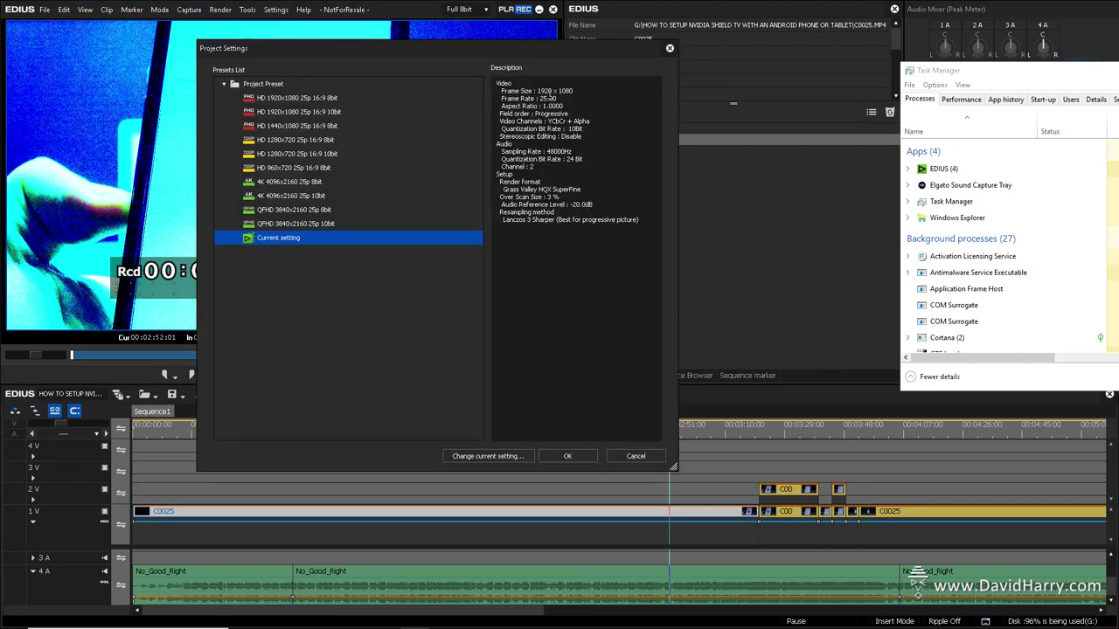
{"action": "left_click", "coordinate": [510, 457]}
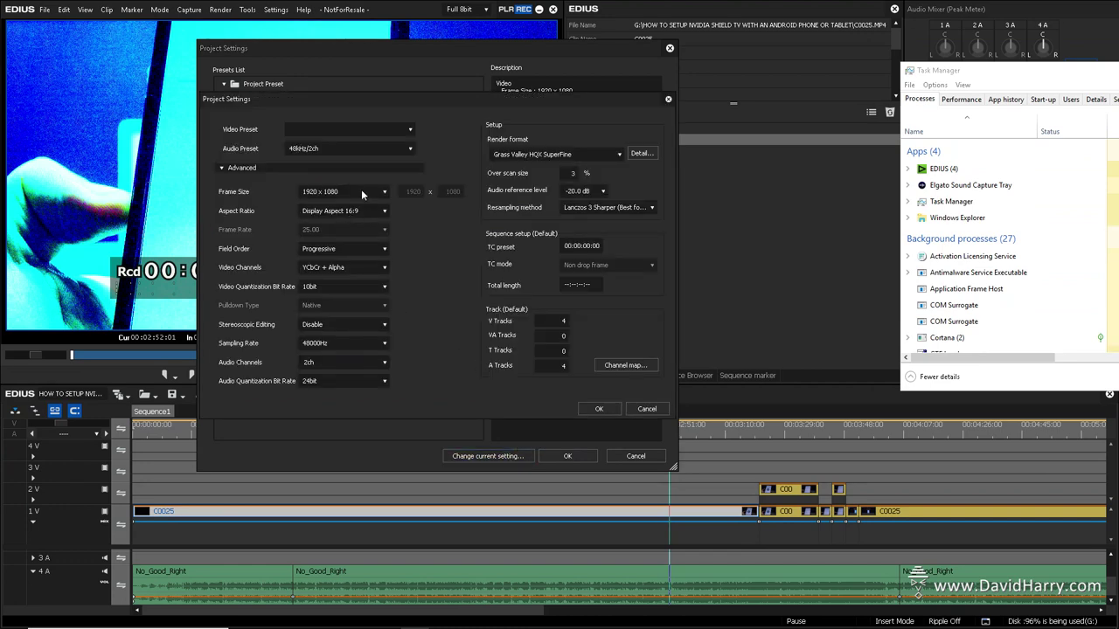
{"action": "left_click", "coordinate": [361, 191]}
{"action": "left_click", "coordinate": [345, 250]}
{"action": "left_click", "coordinate": [599, 409]}
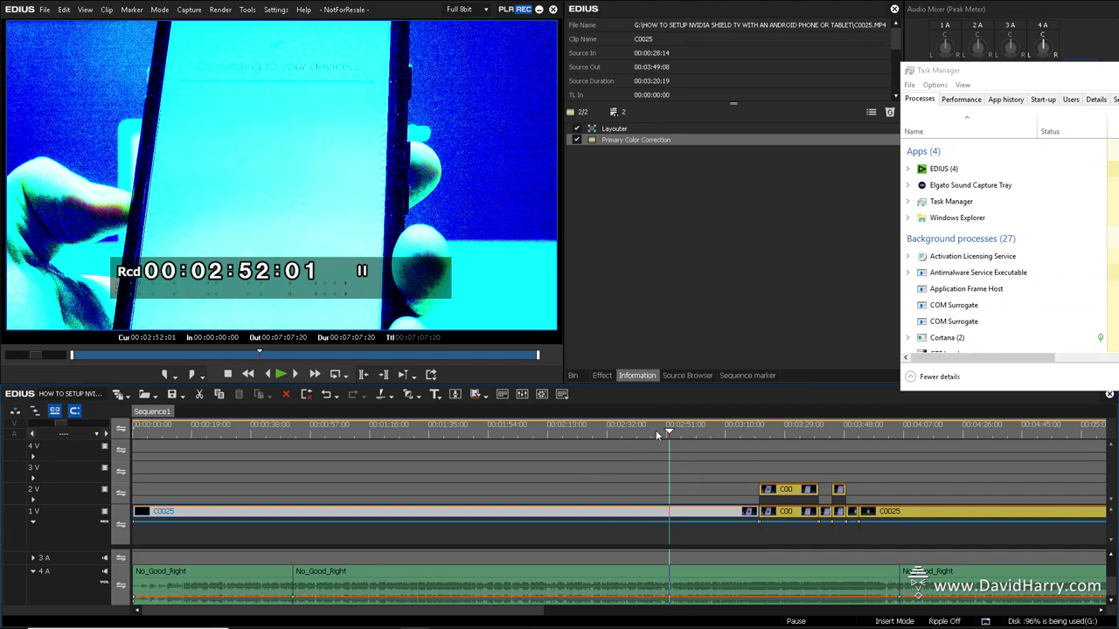
Step: Test playback of the colour-corrected clip at Full quality from 00:02:30:16 to 00:02:32:00
{"action": "left_click", "coordinate": [657, 434]}
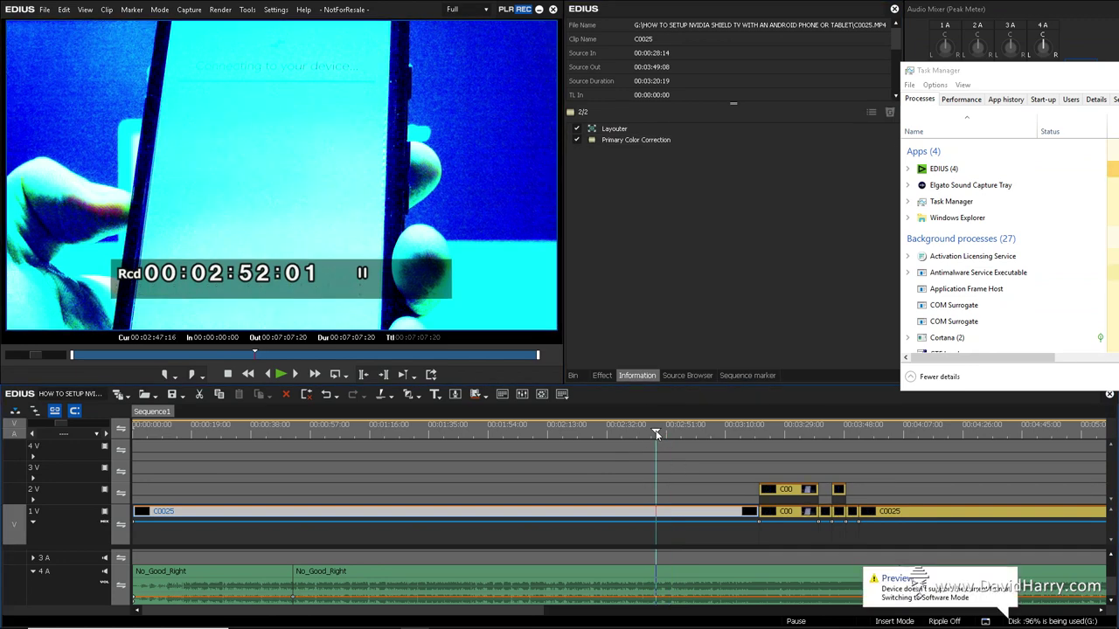
{"action": "left_click_drag", "start_coordinate": [649, 432], "coordinate": [608, 446]}
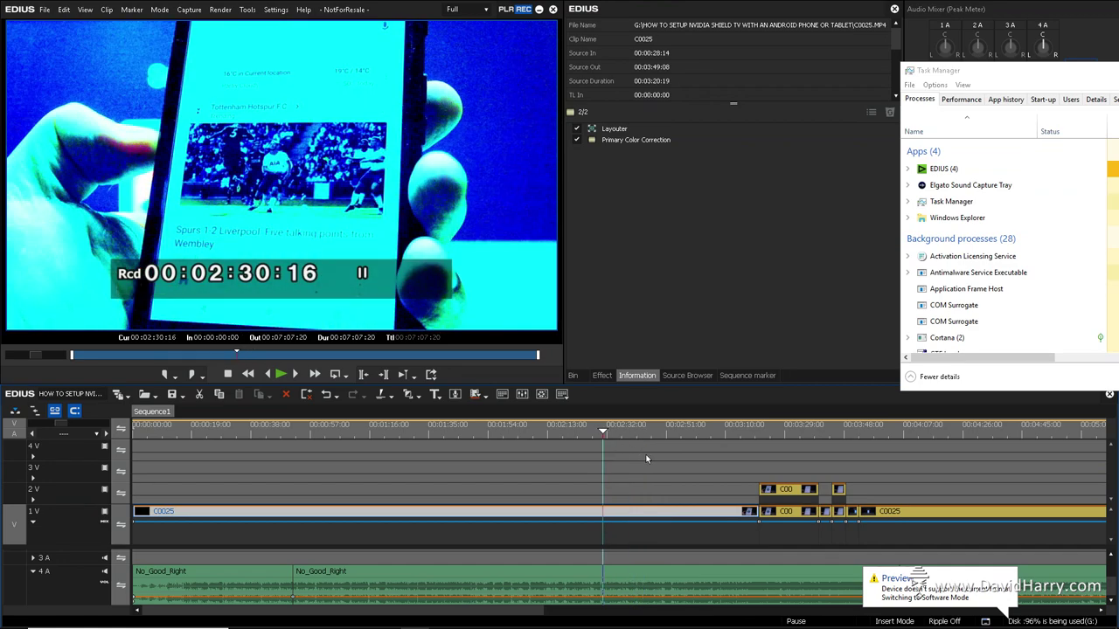
{"action": "key", "text": "space"}
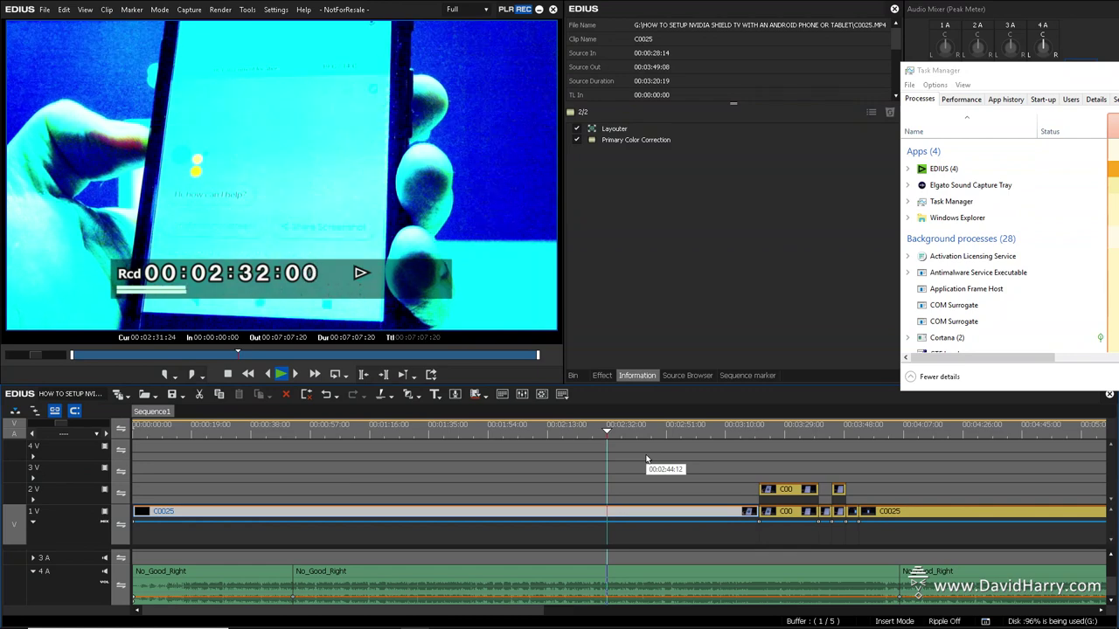
{"action": "key", "text": "space"}
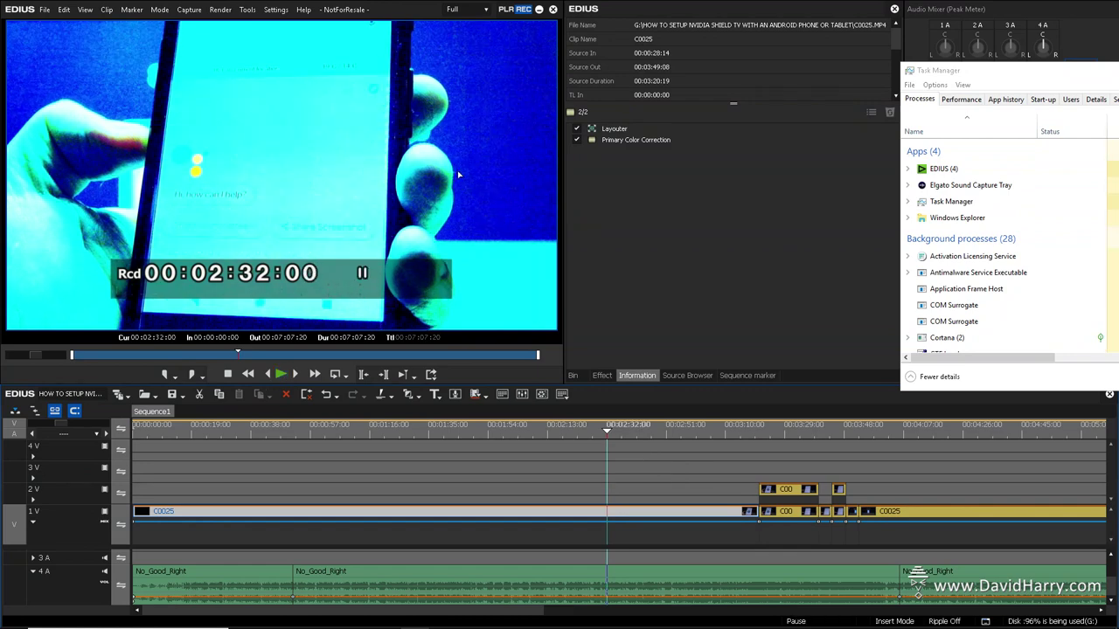
Step: Switch the preview quality to Full 8bit and test playback of the clip from 00:02:26:00 to 00:02:27:09
{"action": "left_click", "coordinate": [463, 9]}
{"action": "left_click", "coordinate": [459, 24]}
{"action": "left_click", "coordinate": [588, 433]}
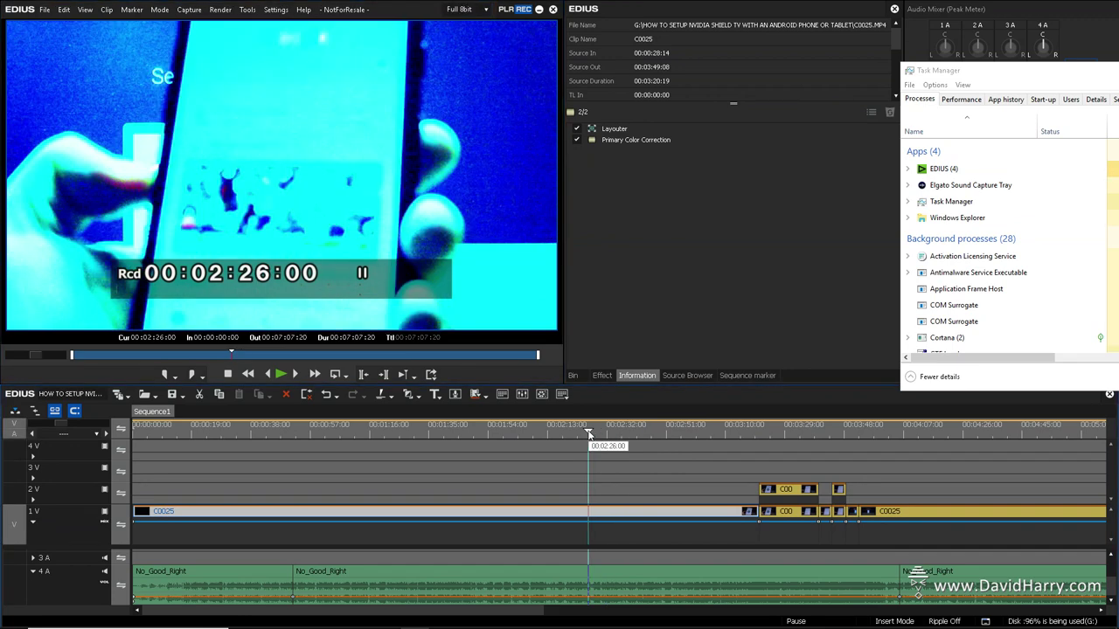
{"action": "key", "text": "Right"}
{"action": "key", "text": "space"}
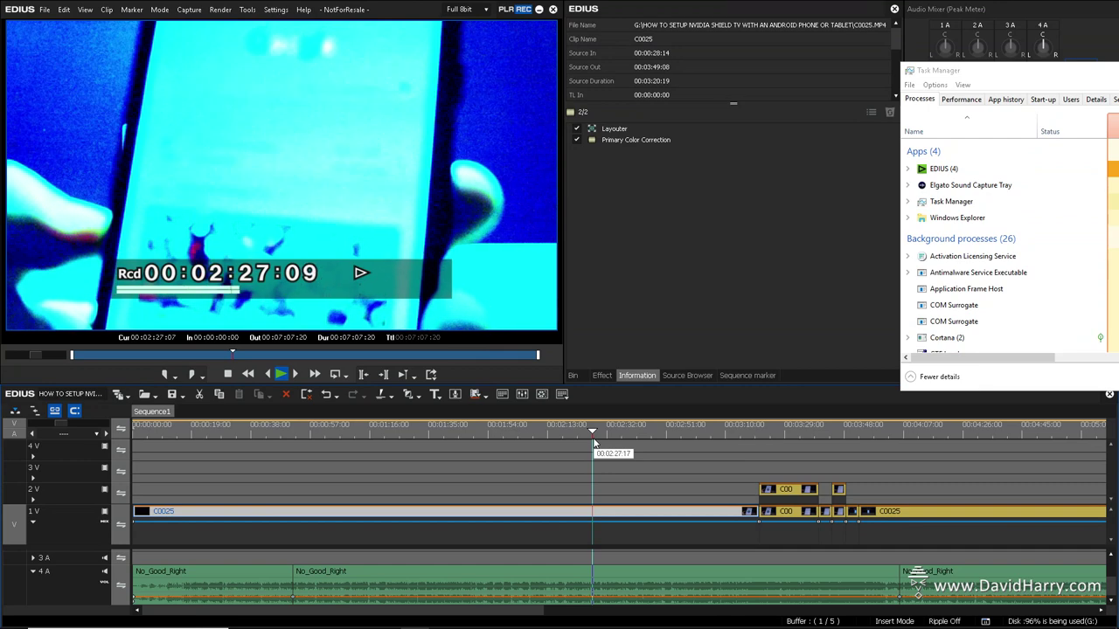
{"action": "key", "text": "space"}
Step: Lower the preview quality to 1/2 and play the colour-corrected clip from 00:02:34:24 to 00:02:41:15
{"action": "left_click", "coordinate": [478, 12]}
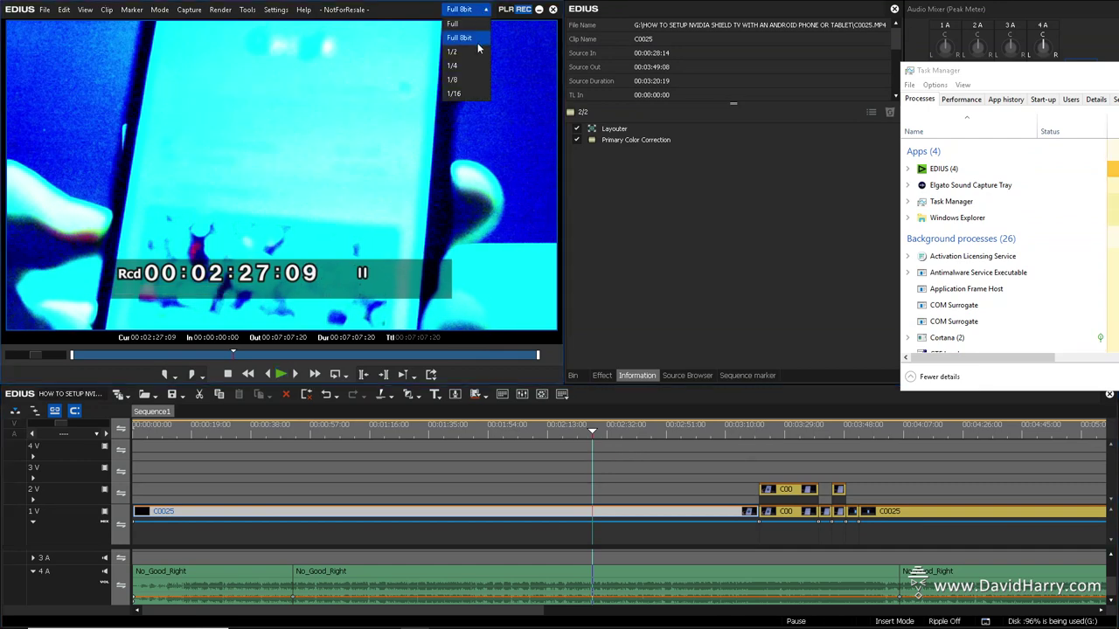
{"action": "left_click", "coordinate": [453, 51]}
{"action": "left_click", "coordinate": [576, 432]}
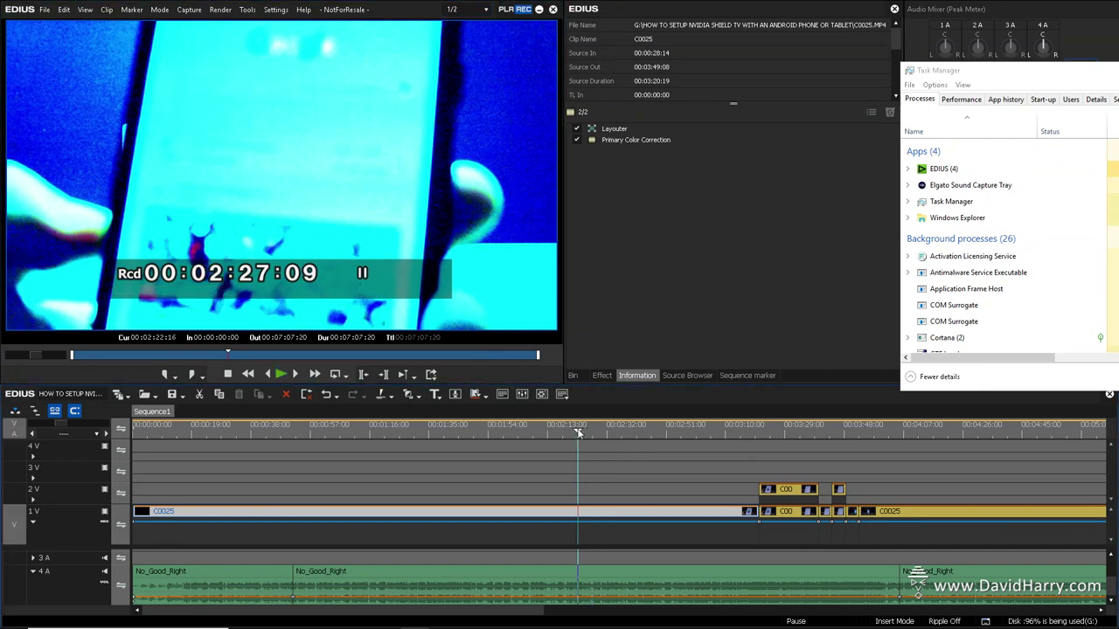
{"action": "left_click_drag", "start_coordinate": [576, 433], "coordinate": [617, 434]}
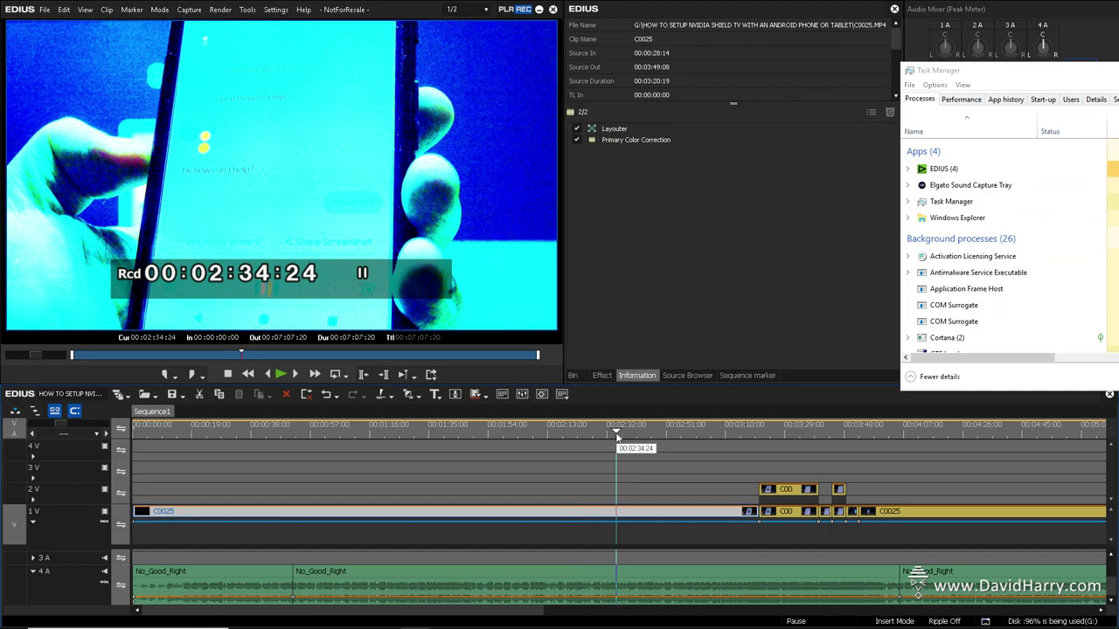
{"action": "key", "text": "space"}
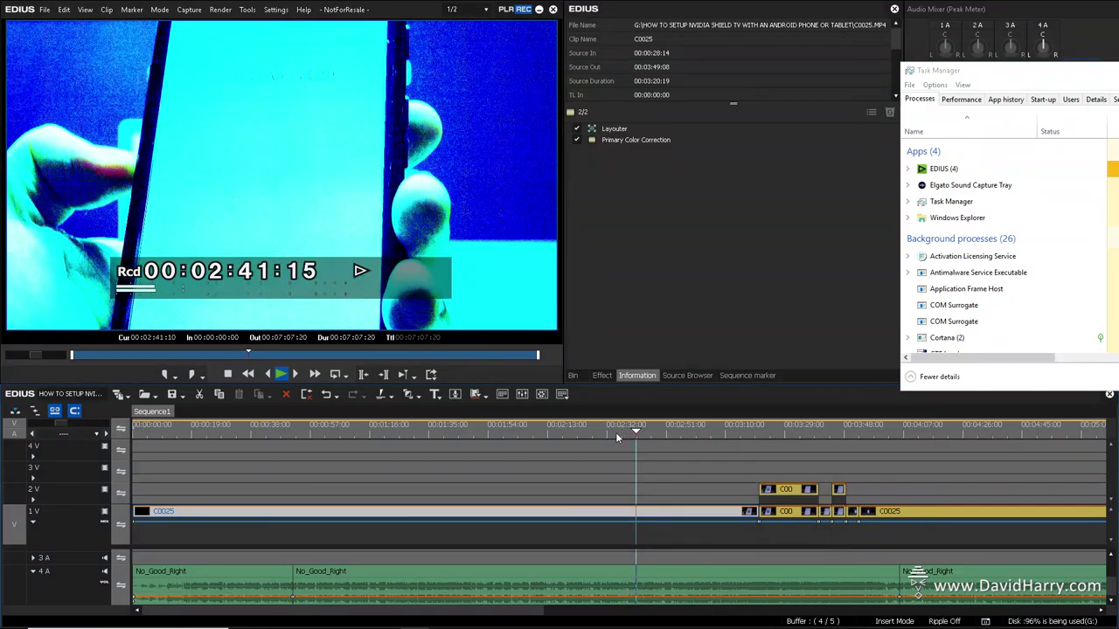
{"action": "key", "text": "space"}
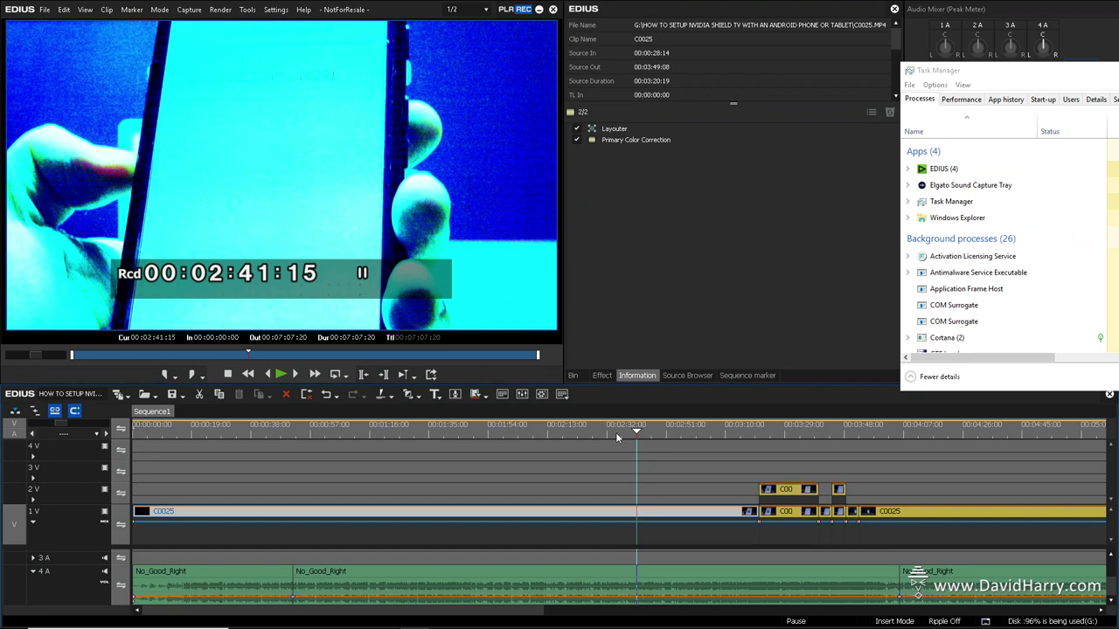
Step: Disable the clip's Primary Color Correction filter and play it at Full 8bit quality from 00:02:41:15 to 00:02:43:06
{"action": "left_click", "coordinate": [577, 139]}
{"action": "left_click", "coordinate": [472, 10]}
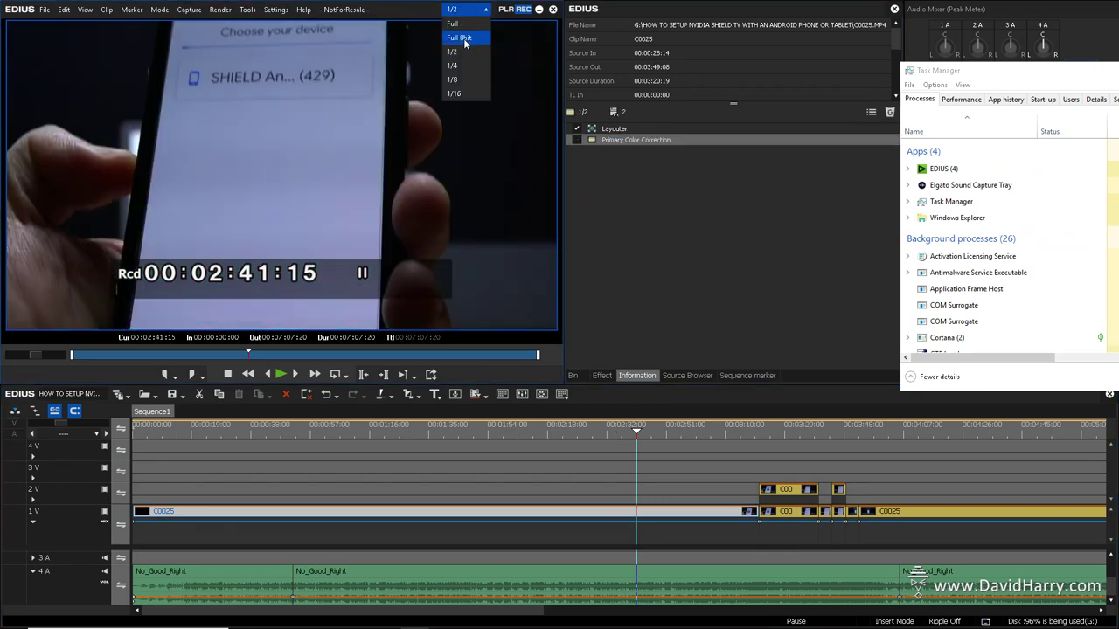
{"action": "left_click", "coordinate": [464, 38]}
{"action": "key", "text": "space"}
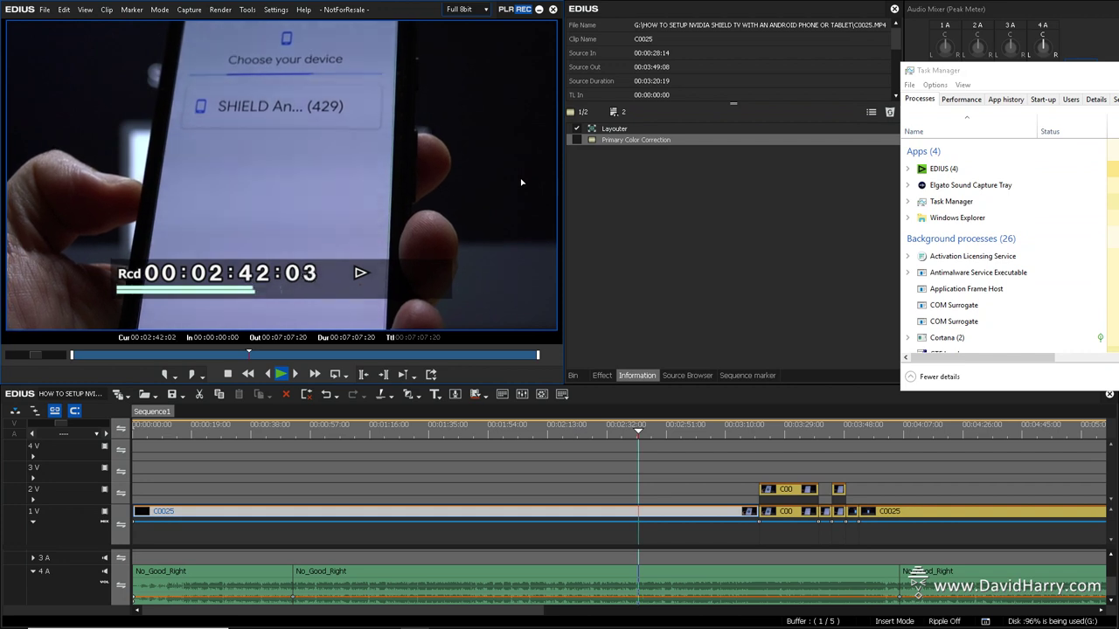
{"action": "key", "text": "space"}
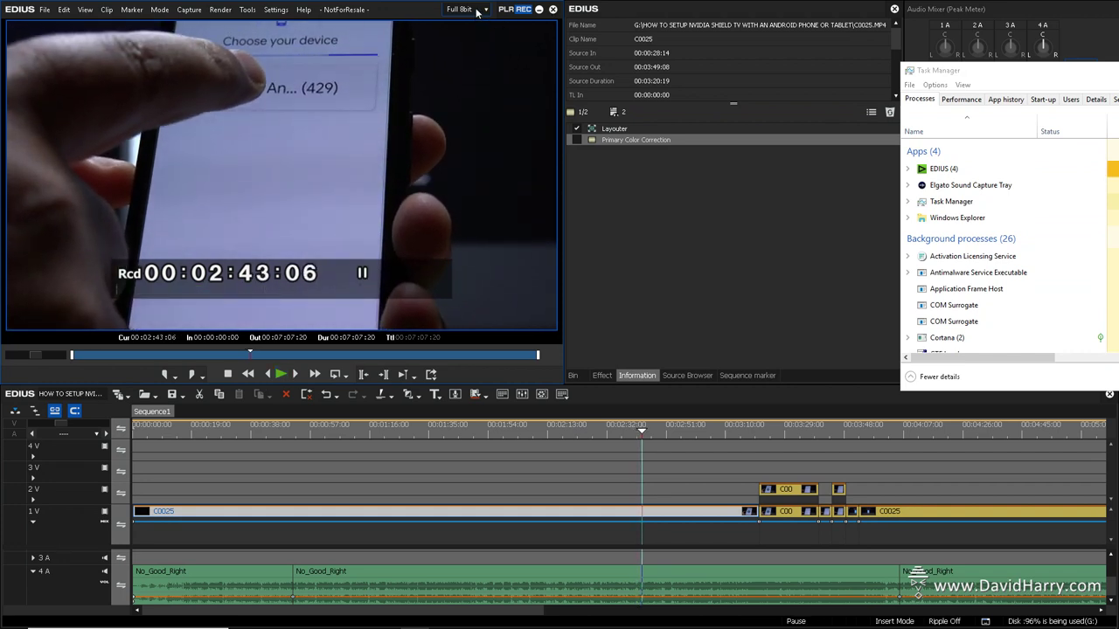
Step: Set the preview quality to 1/2 and play the uncorrected clip on to 00:02:46:02
{"action": "left_click", "coordinate": [472, 10]}
{"action": "left_click", "coordinate": [466, 54]}
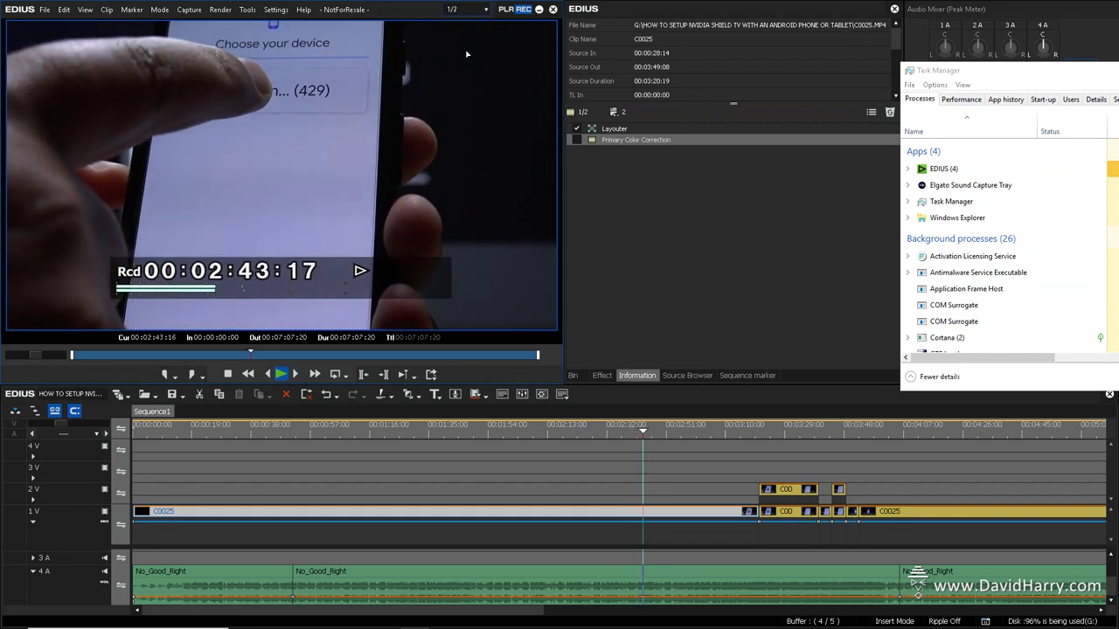
{"action": "key", "text": "space"}
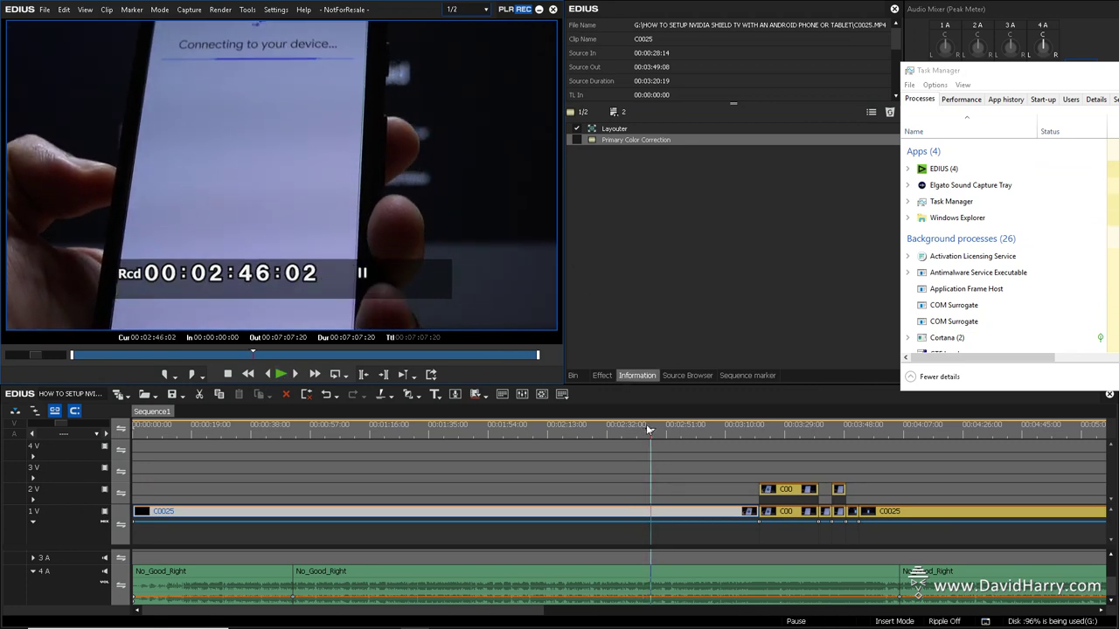
Step: Set the preview quality to 1/4 and play the uncorrected clip from 00:02:23:00 to 00:02:26:04
{"action": "left_click_drag", "start_coordinate": [600, 430], "coordinate": [626, 433]}
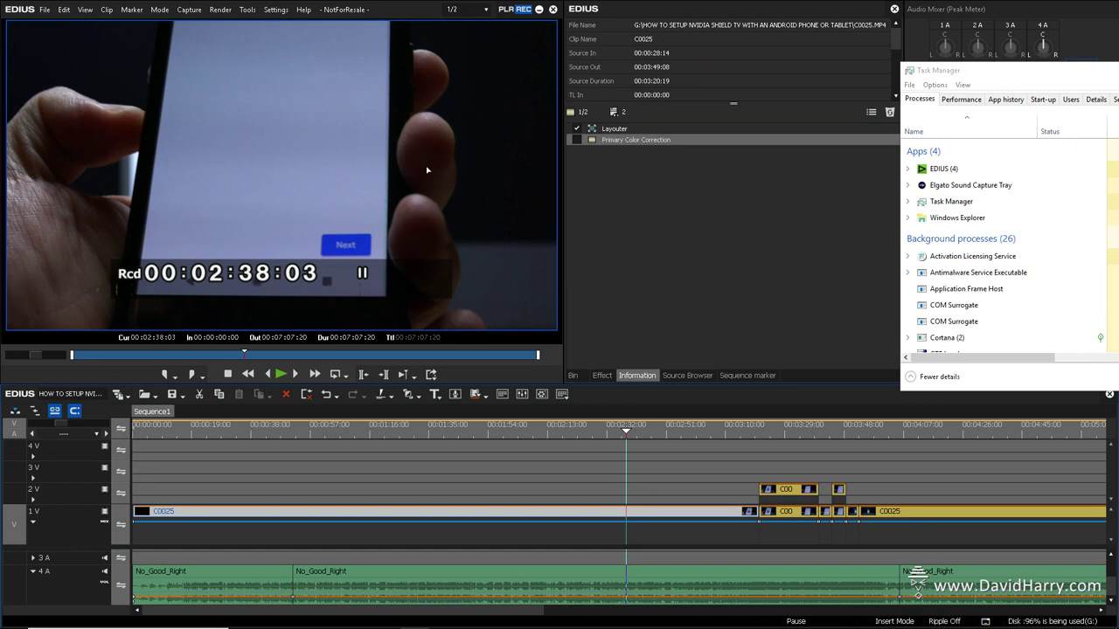
{"action": "left_click", "coordinate": [465, 11]}
{"action": "left_click", "coordinate": [469, 67]}
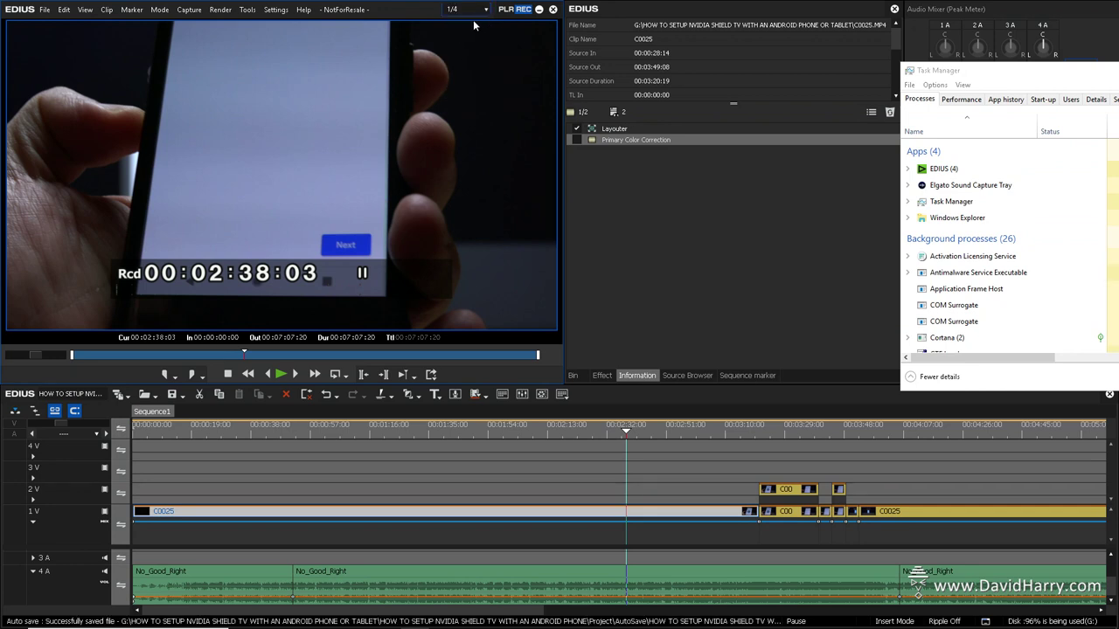
{"action": "left_click", "coordinate": [579, 427]}
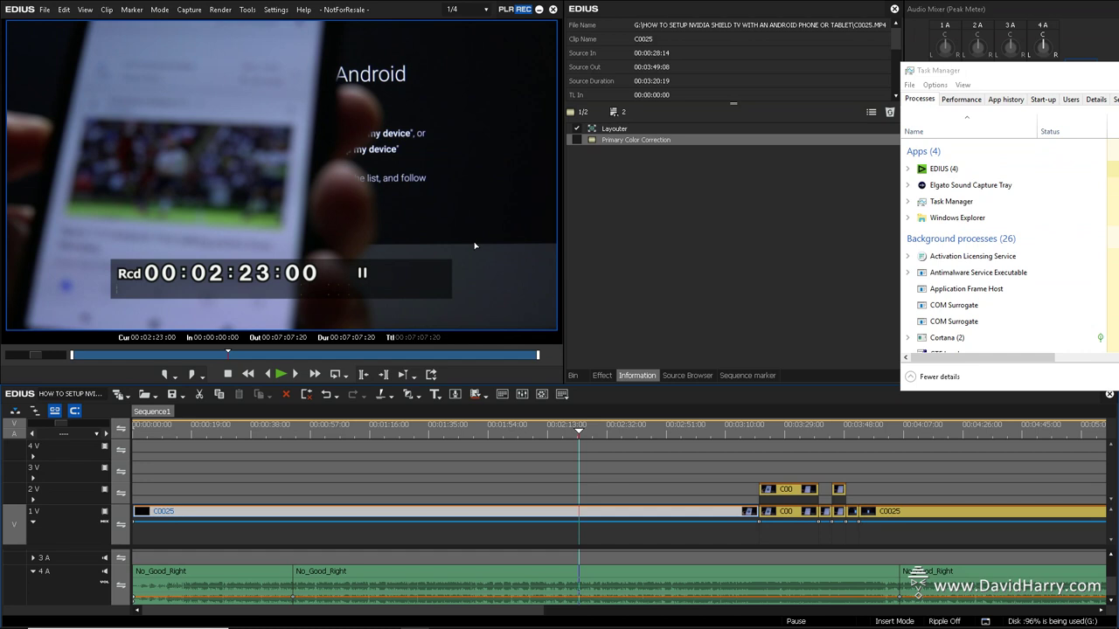
{"action": "key", "text": "space"}
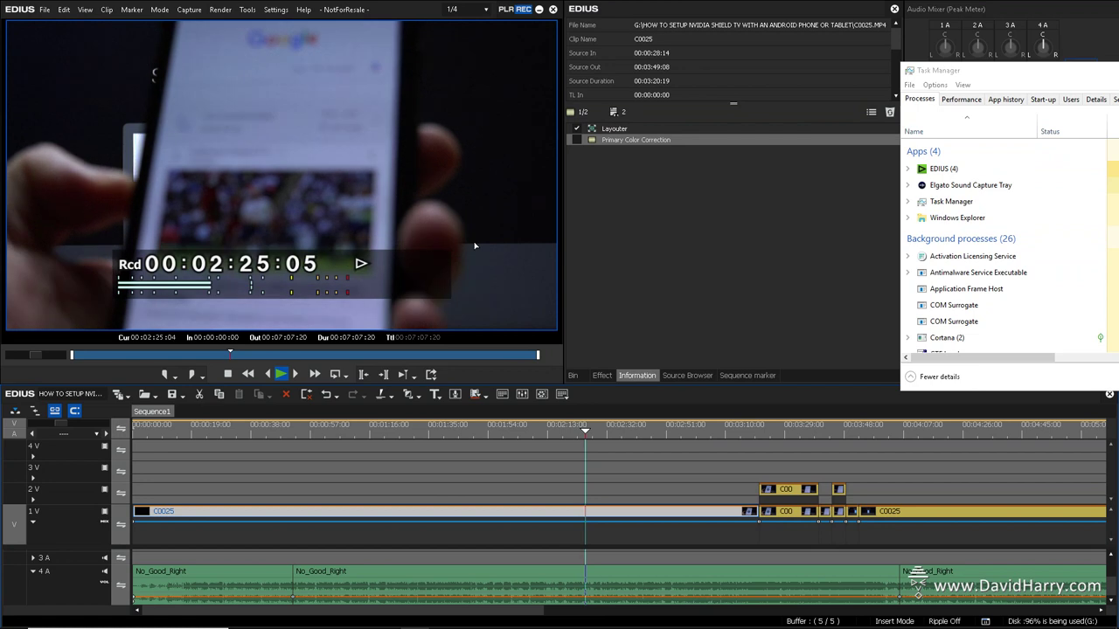
{"action": "key", "text": "space"}
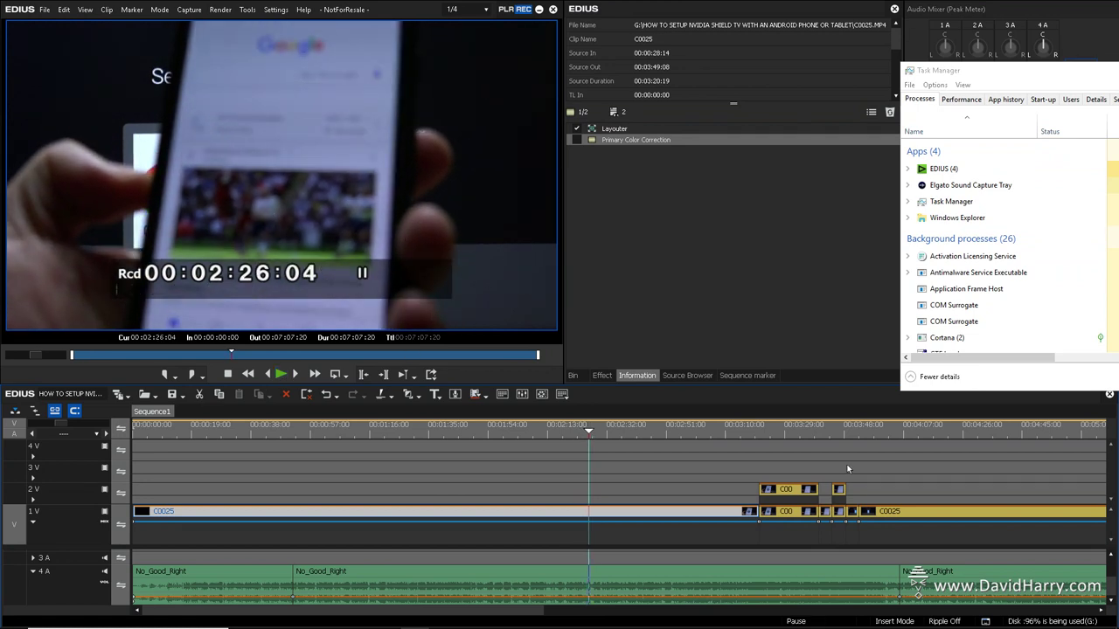
Step: Check playback at 1/4 quality further along the clip, from about 00:02:59:01 to 00:03:05:10
{"action": "left_click", "coordinate": [633, 433]}
{"action": "left_click_drag", "start_coordinate": [633, 433], "coordinate": [693, 433]}
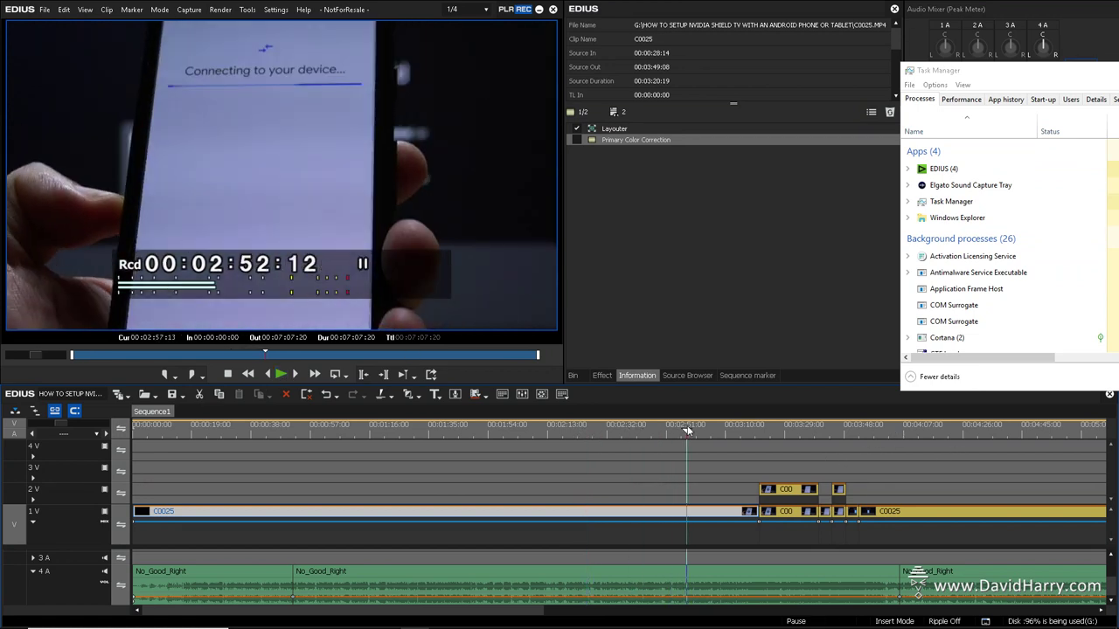
{"action": "key", "text": "space"}
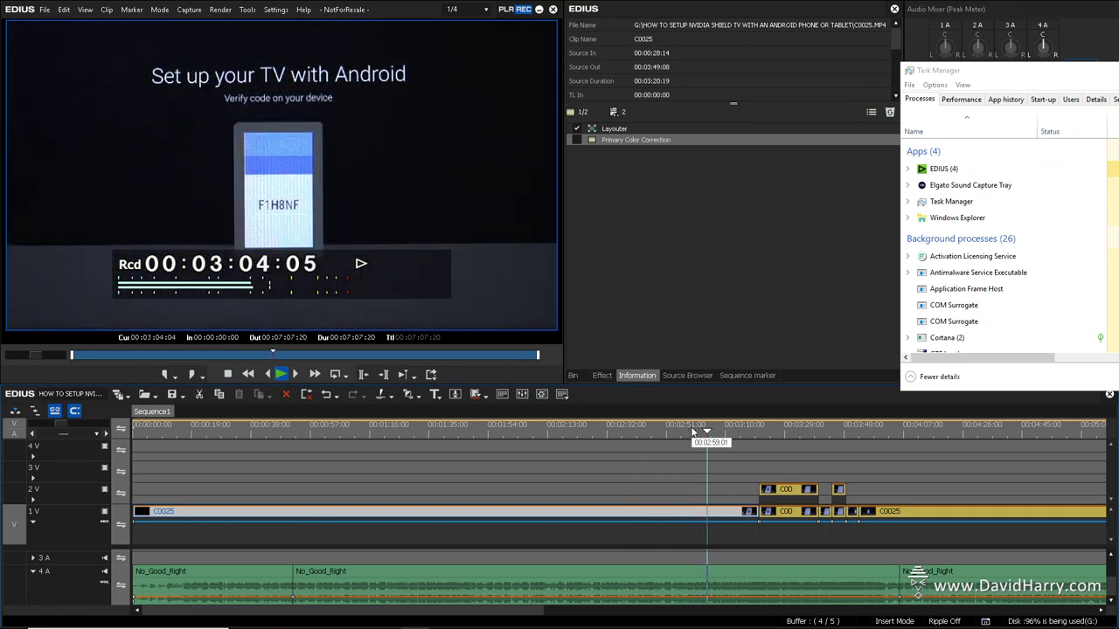
{"action": "key", "text": "space"}
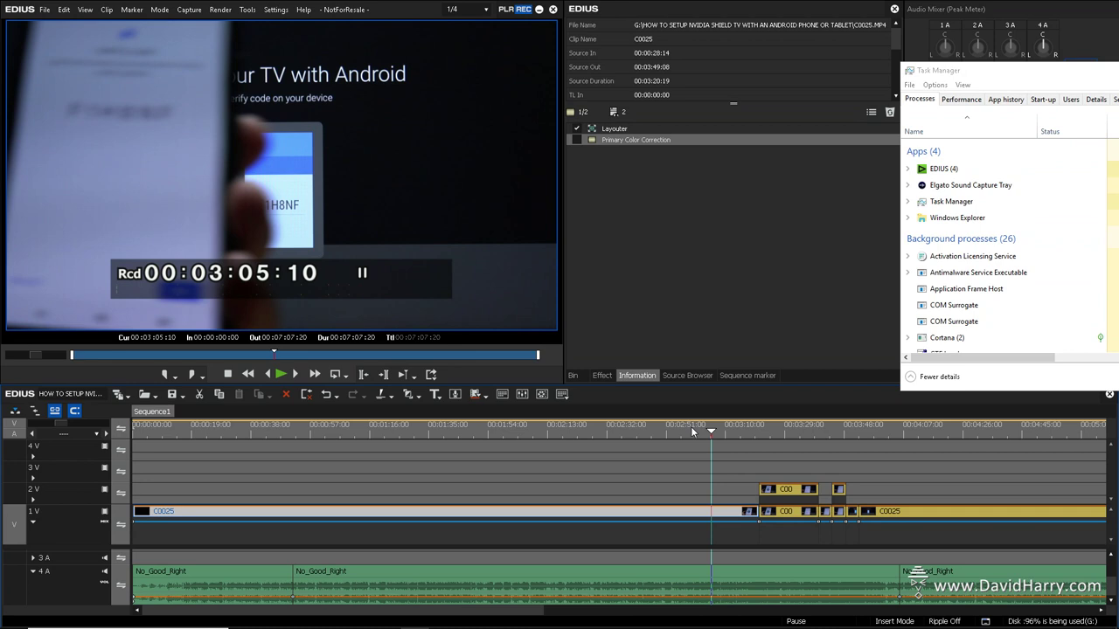
{"action": "left_click", "coordinate": [484, 11]}
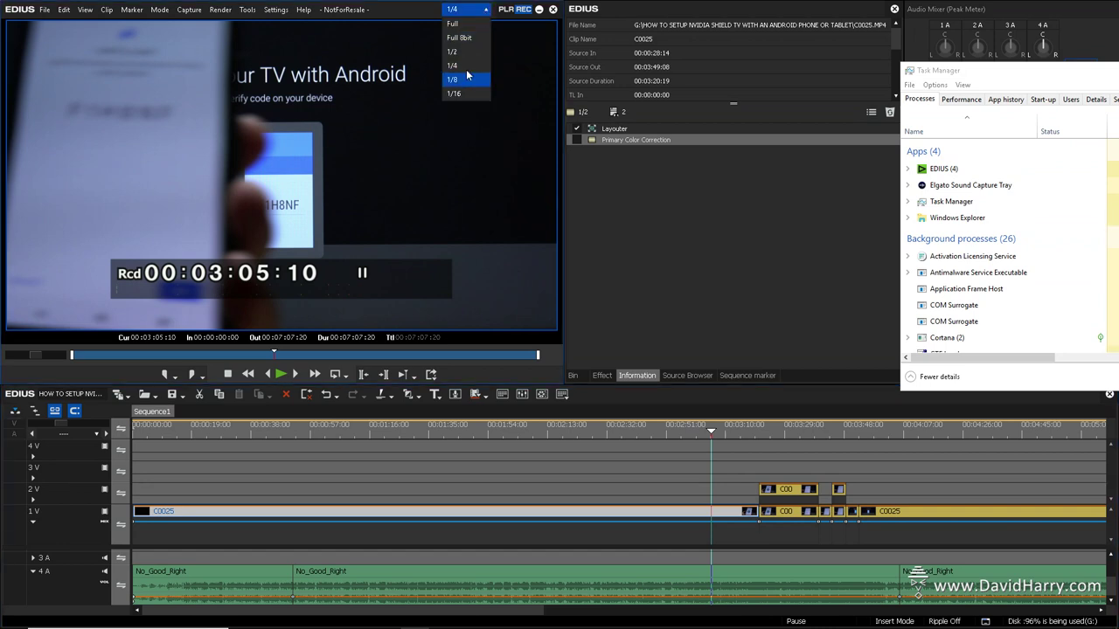
{"action": "left_click", "coordinate": [422, 18]}
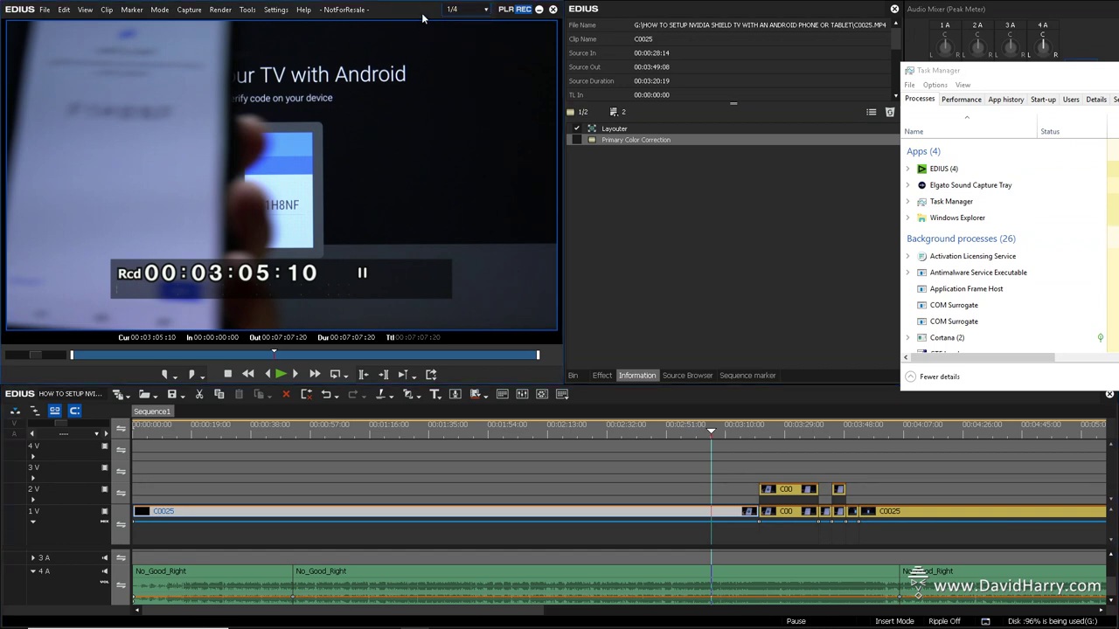